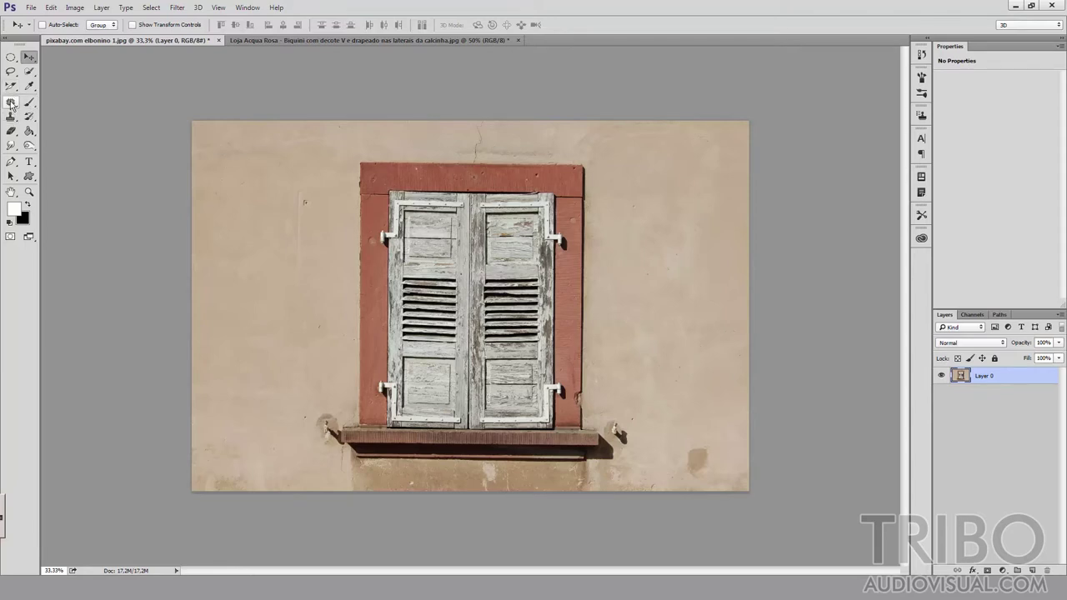
Select the Patch Tool and duplicate the window photo's layer into Layer 0 copy.
{"action": "left_click", "coordinate": [11, 101]}
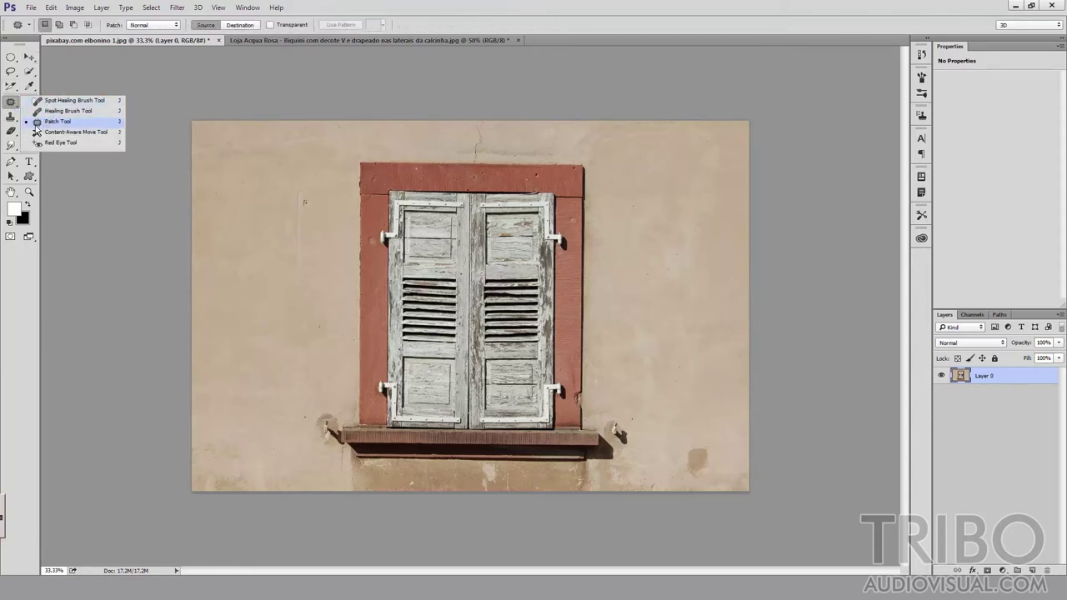
{"action": "left_click", "coordinate": [50, 123]}
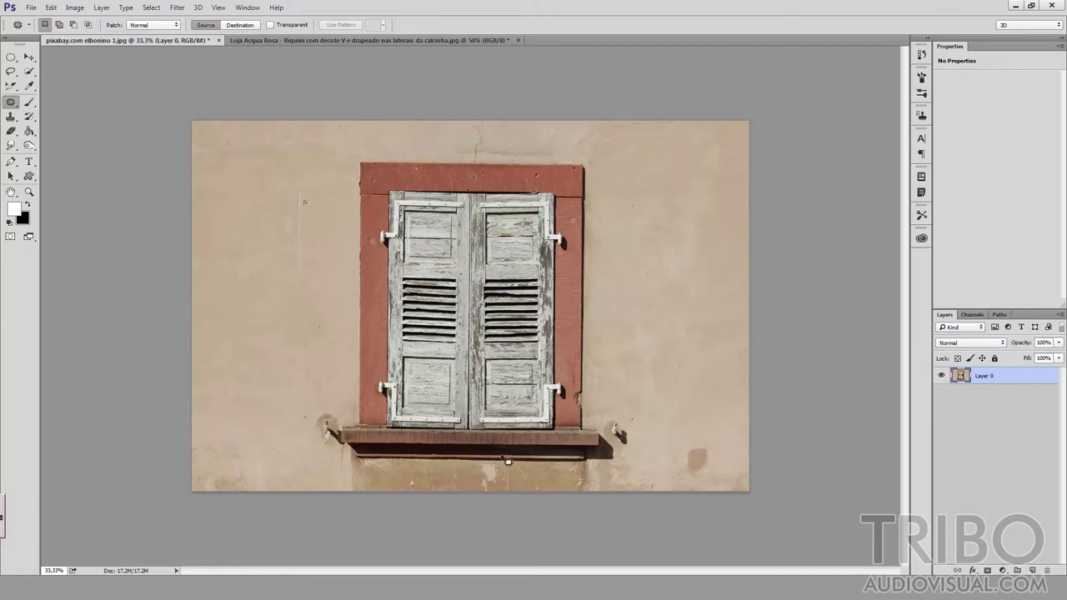
{"action": "key", "text": "ctrl+j"}
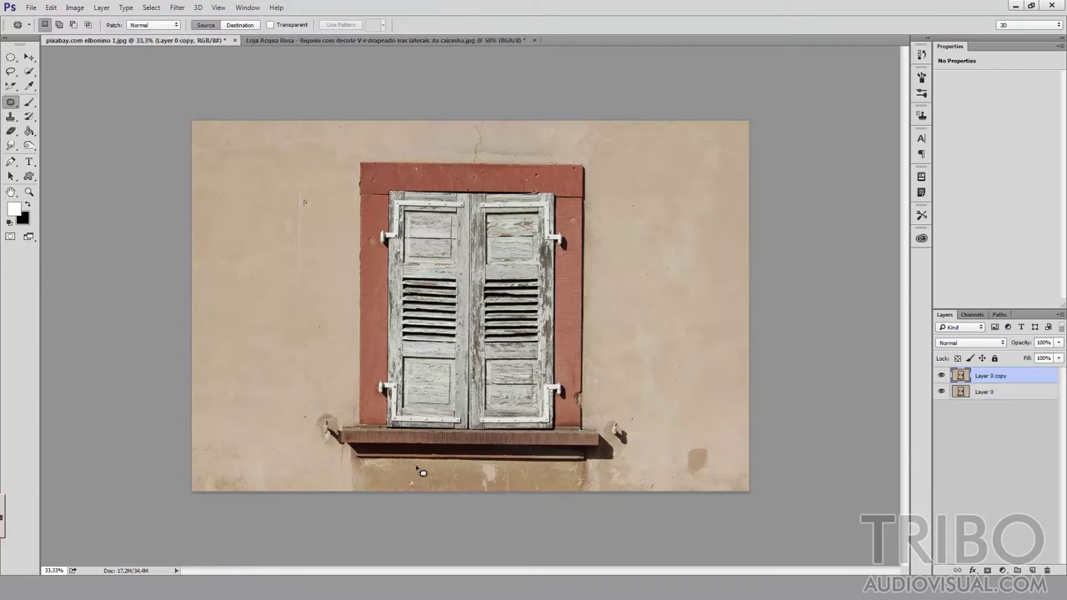
Outline the stained strip below the sill and patch it with wall from above the window.
{"action": "mouse_move", "coordinate": [348, 463]}
{"action": "left_mouse_down"}
{"action": "mouse_move", "coordinate": [330, 489]}
{"action": "mouse_move", "coordinate": [551, 500]}
{"action": "left_mouse_up"}
{"action": "mouse_move", "coordinate": [623, 496]}
{"action": "left_mouse_down"}
{"action": "mouse_move", "coordinate": [605, 474]}
{"action": "mouse_move", "coordinate": [427, 469]}
{"action": "left_mouse_up"}
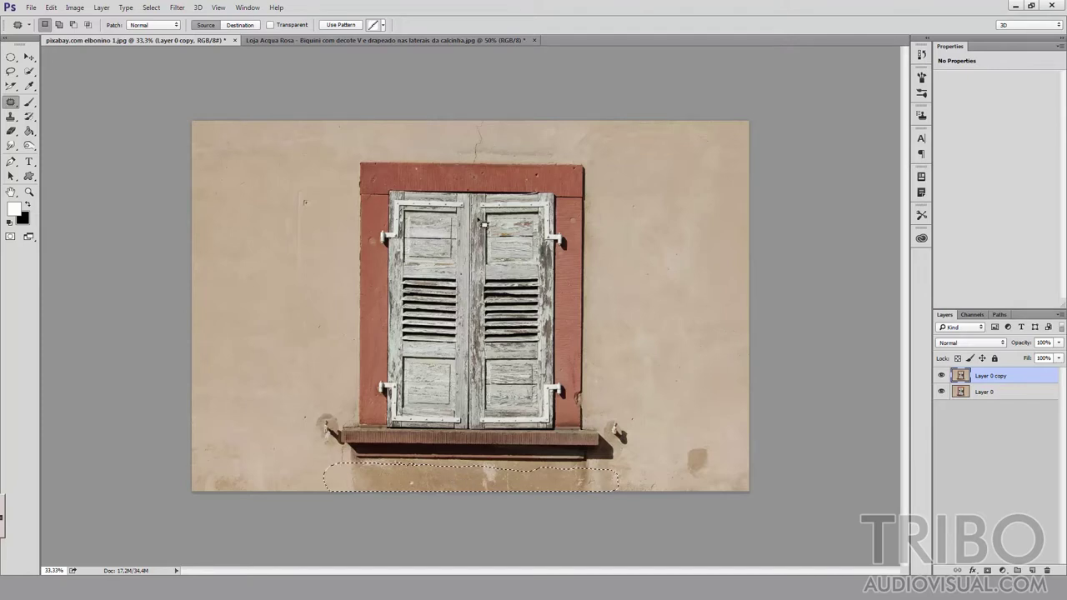
{"action": "left_click_drag", "start_coordinate": [454, 478], "coordinate": [460, 137]}
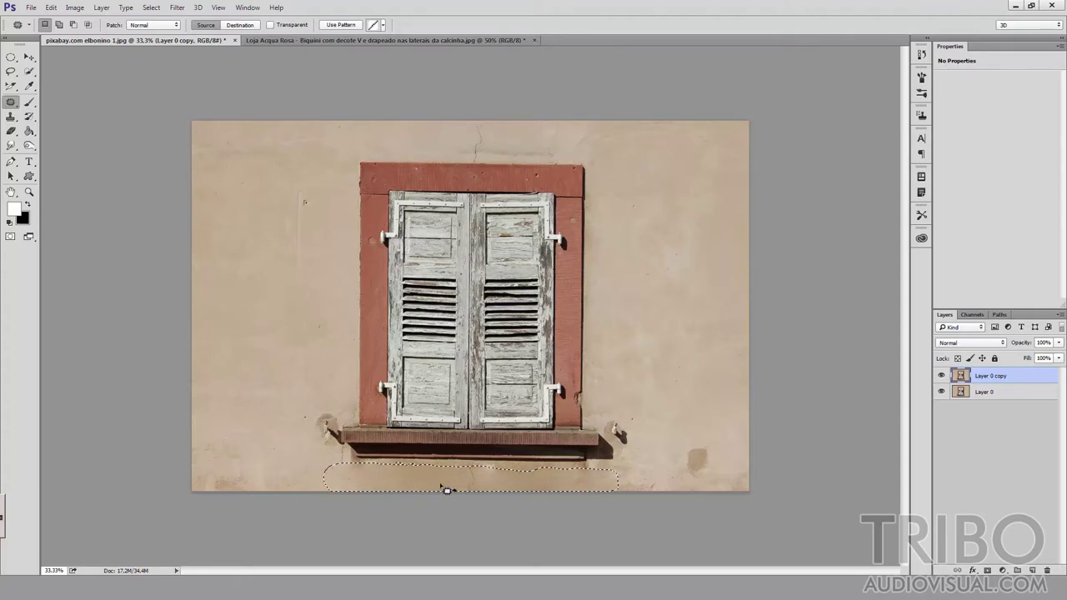
{"action": "left_click", "coordinate": [150, 28]}
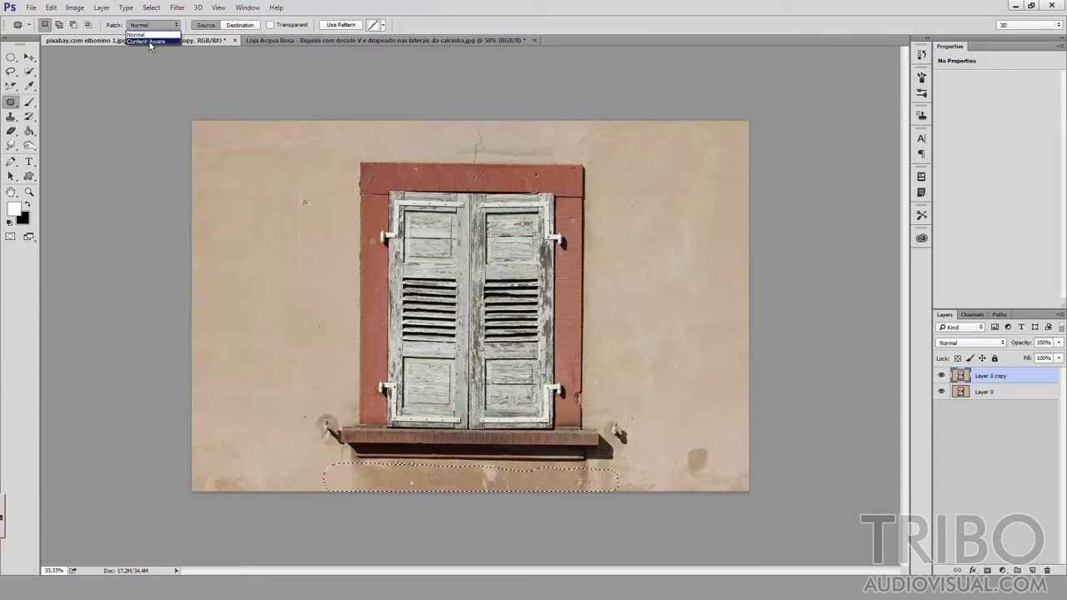
Repatch the strip below the sill in Content-Aware mode from the wall above.
{"action": "left_click", "coordinate": [150, 42]}
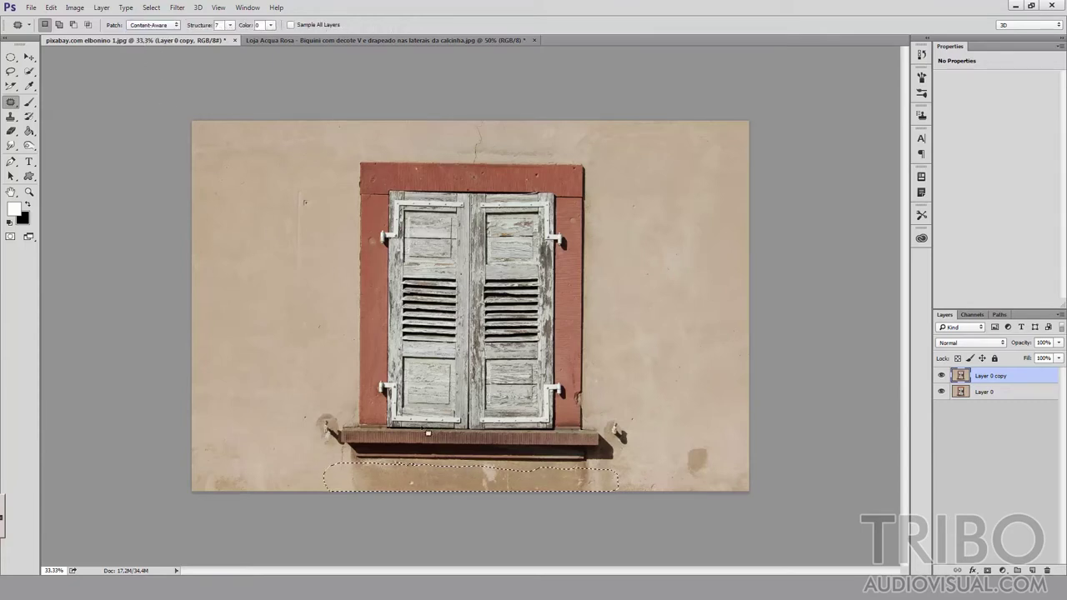
{"action": "left_click_drag", "start_coordinate": [457, 482], "coordinate": [458, 142]}
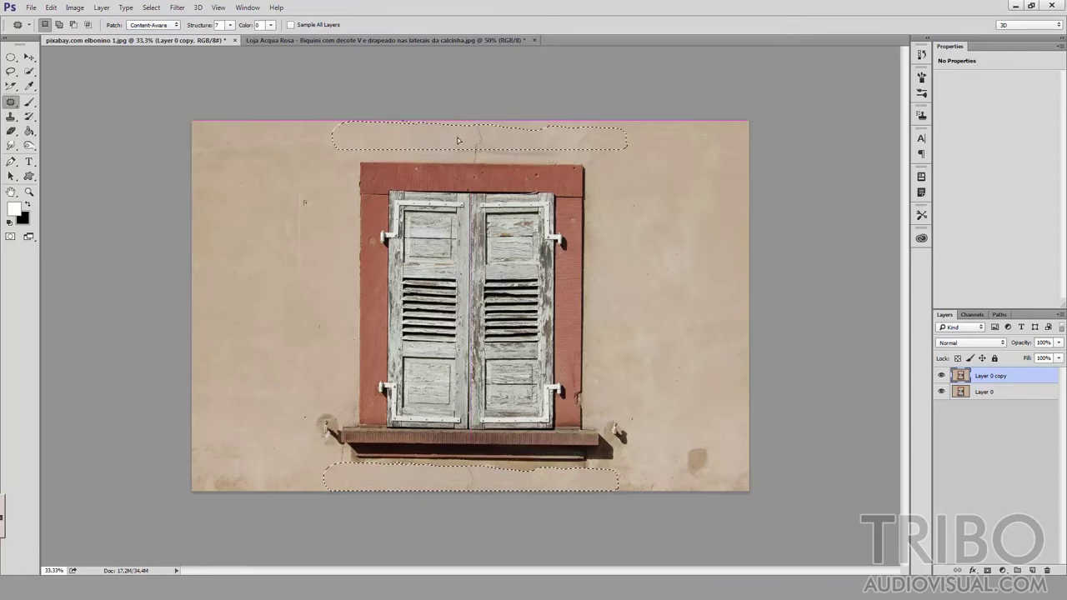
{"action": "left_click_drag", "start_coordinate": [459, 142], "coordinate": [442, 144]}
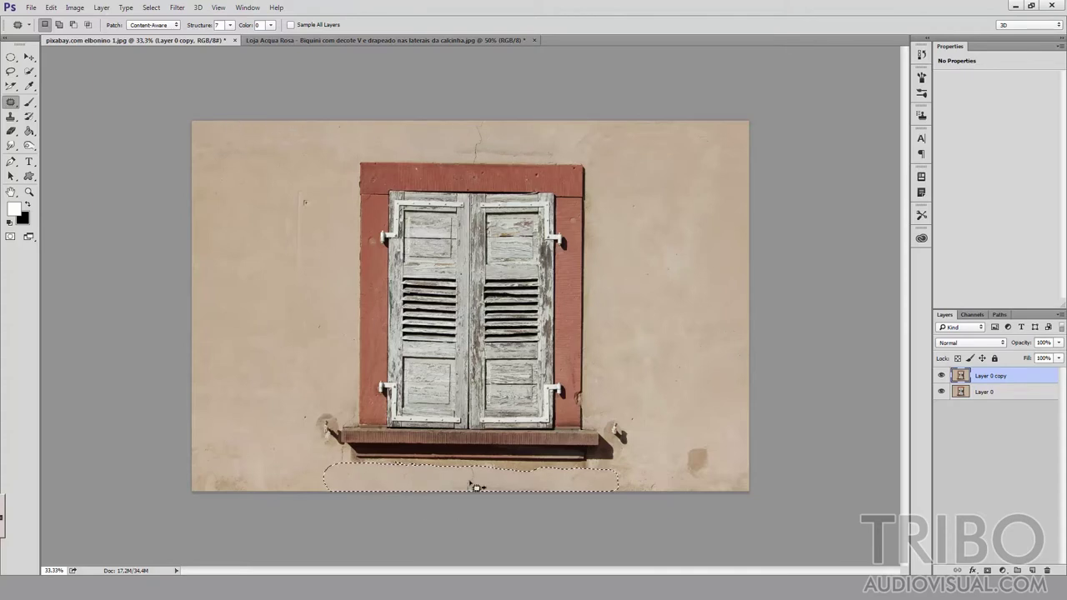
Set the patch Structure to 2 and Color to 2, then deselect.
{"action": "left_click", "coordinate": [231, 27]}
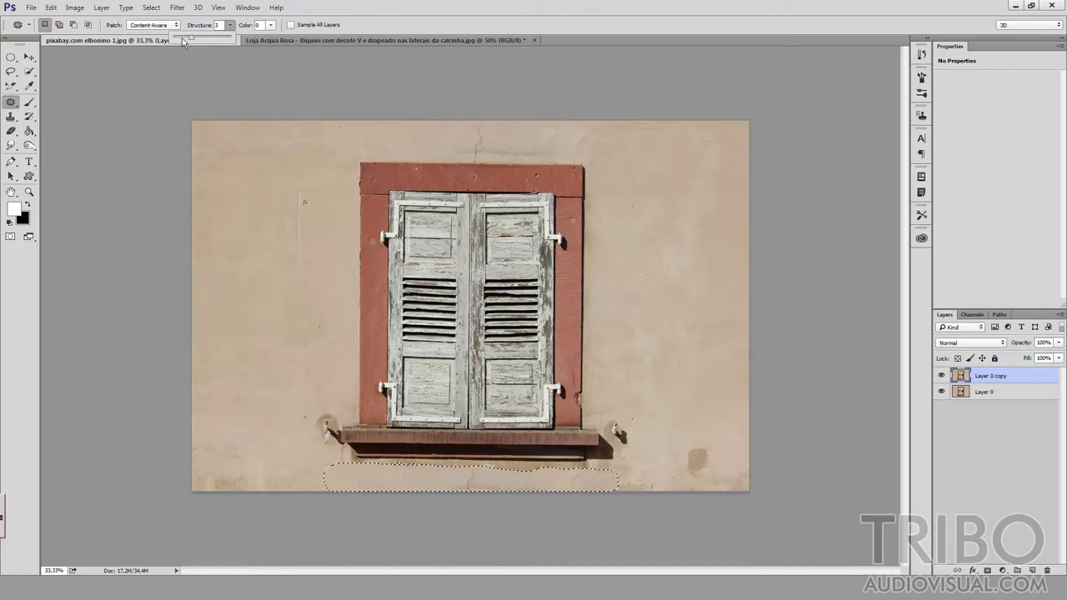
{"action": "left_click_drag", "start_coordinate": [190, 38], "coordinate": [185, 39]}
{"action": "left_click", "coordinate": [272, 26]}
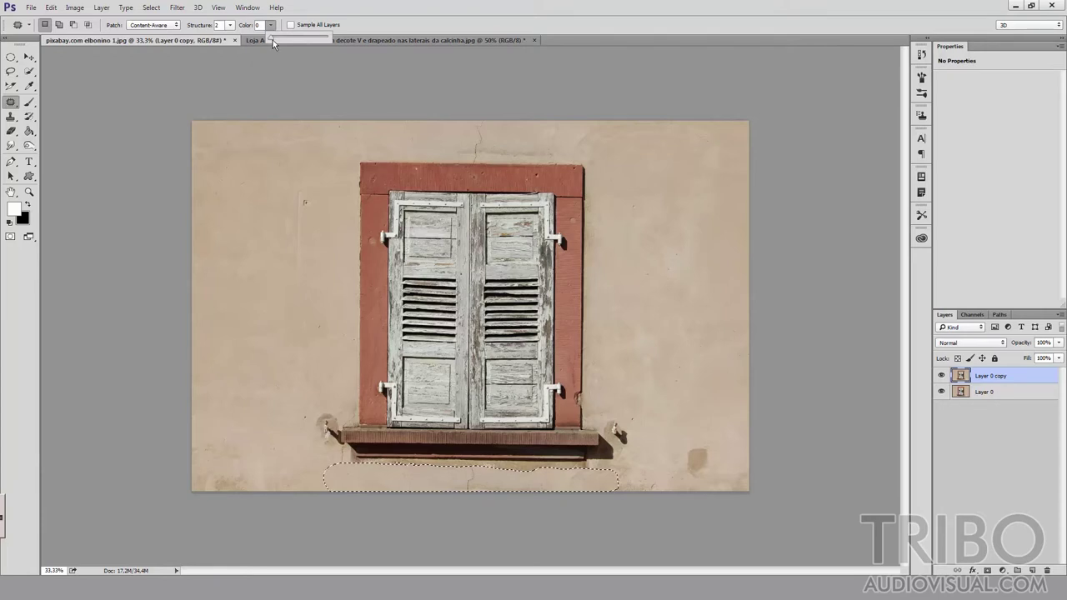
{"action": "left_click_drag", "start_coordinate": [273, 40], "coordinate": [334, 41]}
{"action": "left_click_drag", "start_coordinate": [299, 44], "coordinate": [267, 43]}
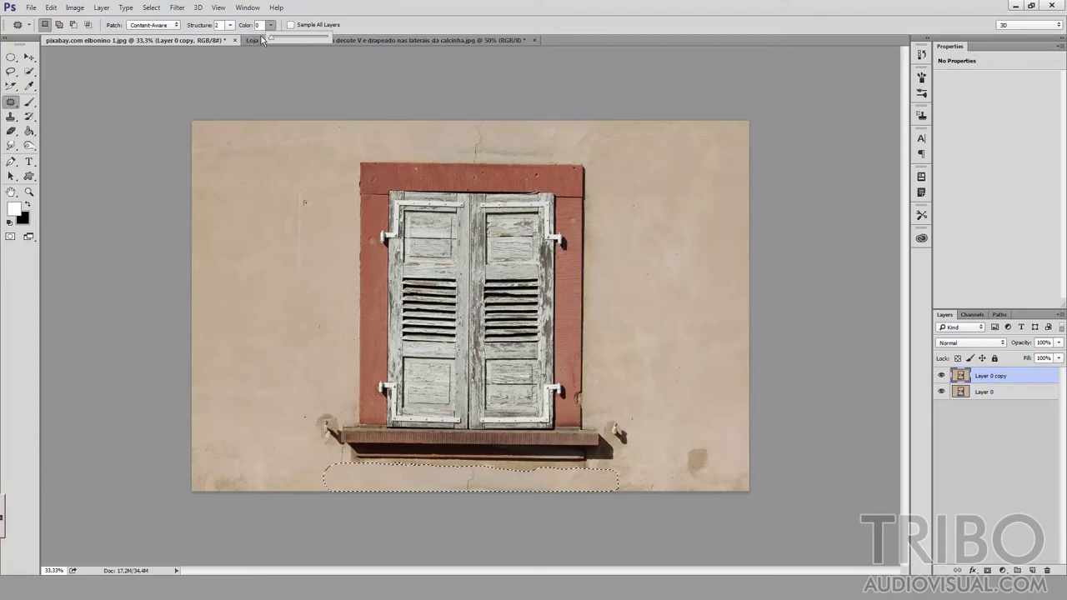
{"action": "left_click", "coordinate": [29, 57]}
{"action": "key", "text": "ctrl+d"}
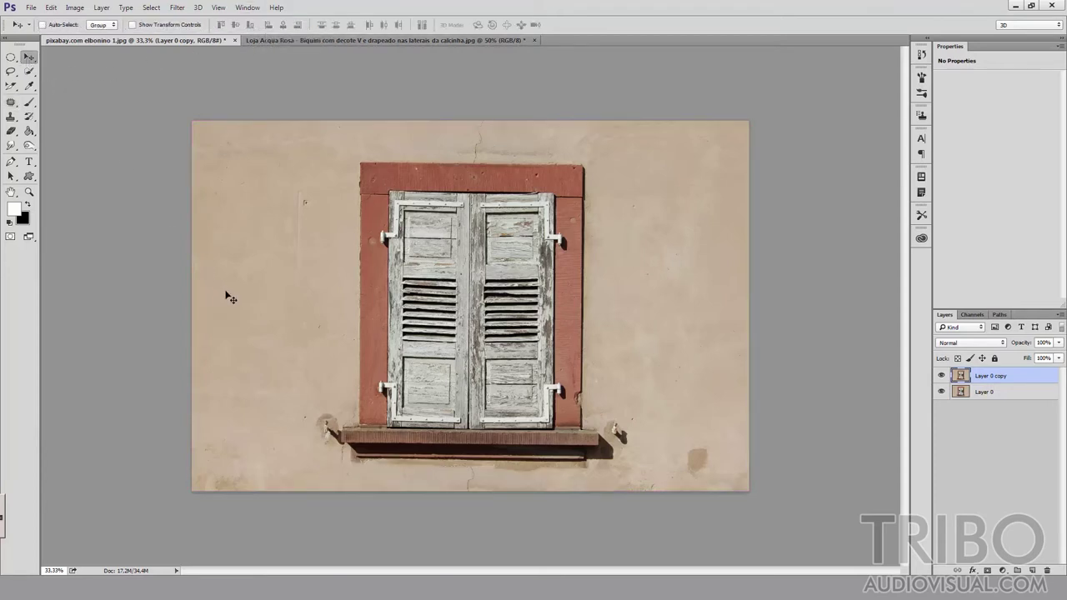
Reselect the Patch Tool and keep it in Content-Aware mode.
{"action": "left_click", "coordinate": [11, 102]}
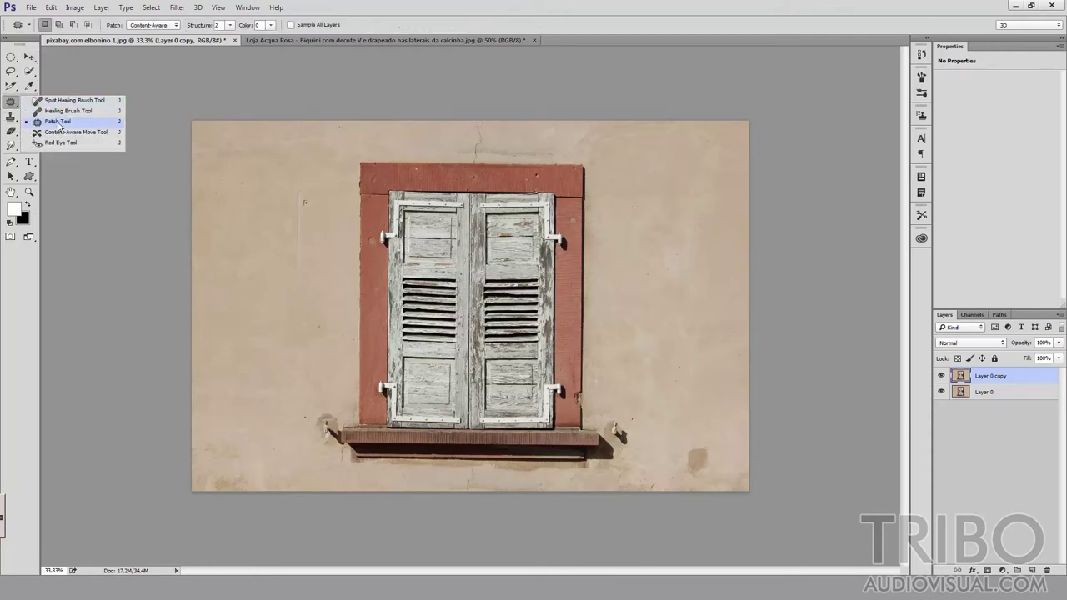
{"action": "left_click", "coordinate": [56, 121]}
{"action": "left_click", "coordinate": [157, 29]}
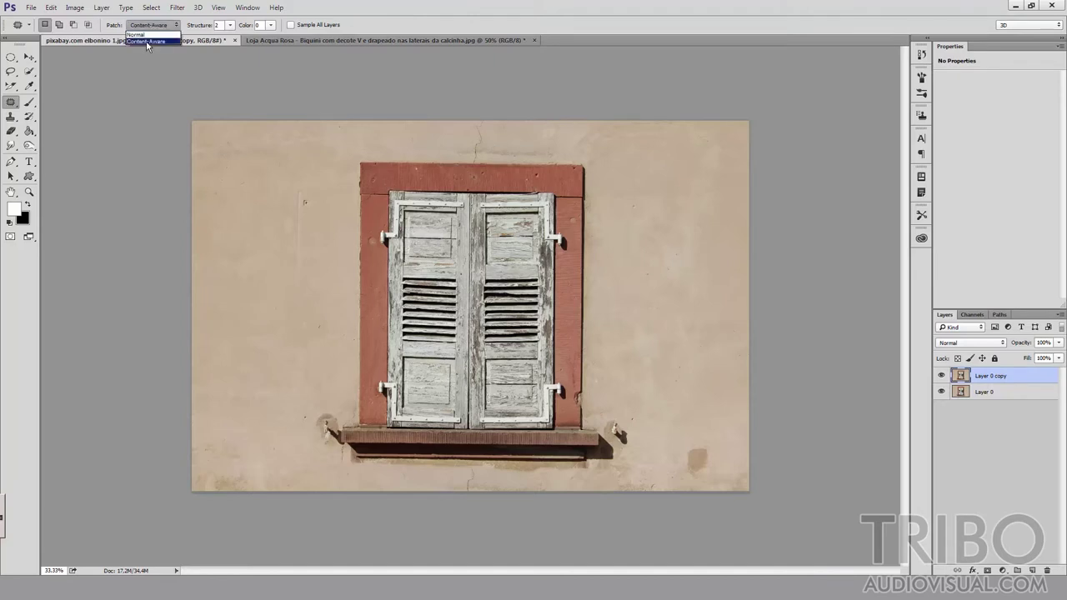
{"action": "left_click", "coordinate": [740, 469]}
Outline the bottom-left wall corner for patching, then switch to the Move tool.
{"action": "left_click_drag", "start_coordinate": [193, 448], "coordinate": [185, 497]}
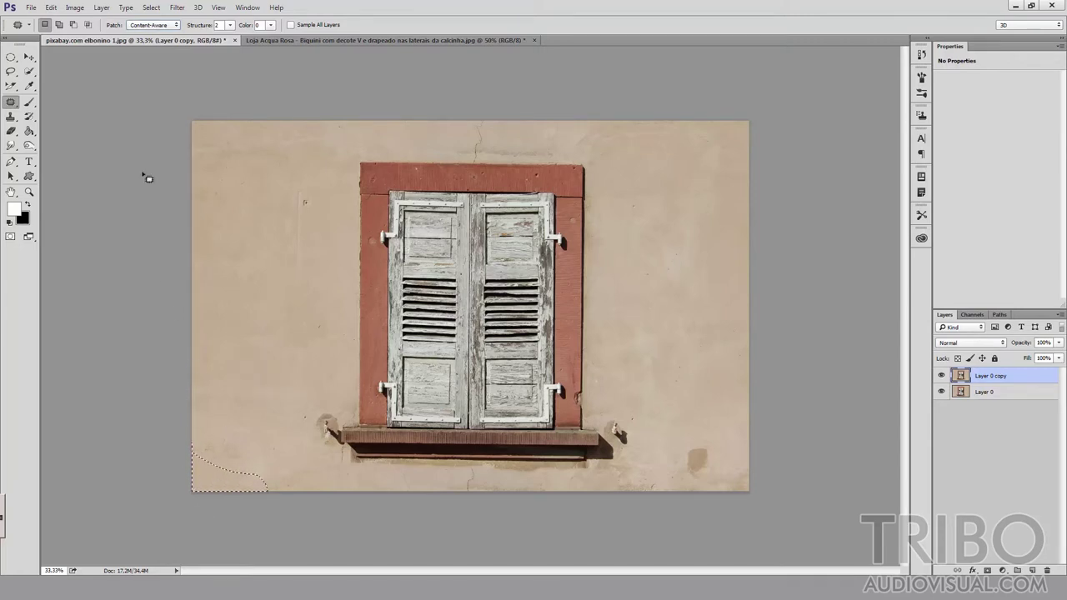
{"action": "left_click", "coordinate": [158, 25]}
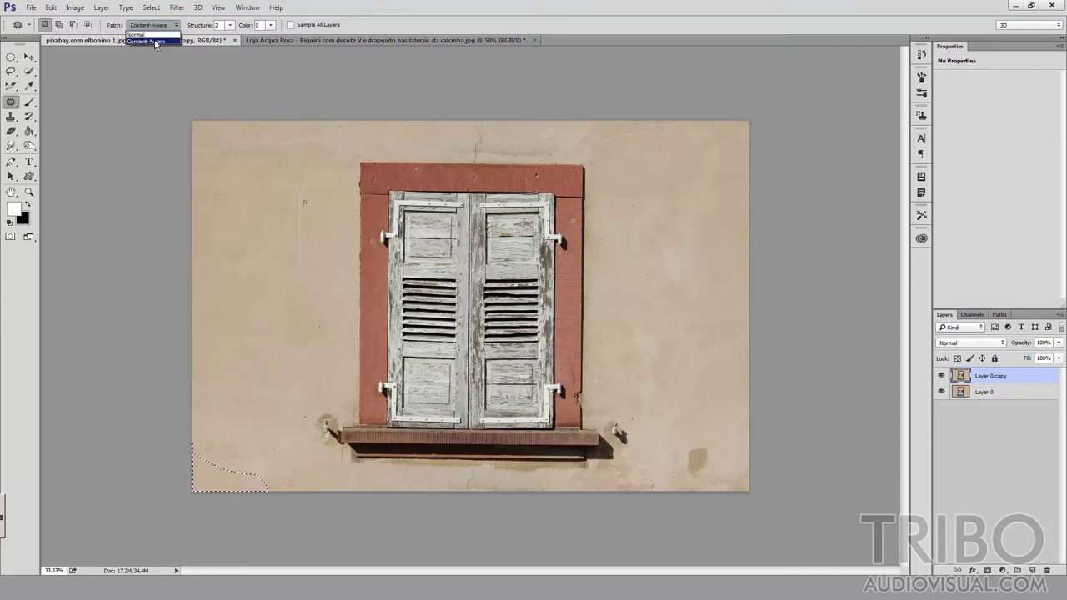
{"action": "left_click", "coordinate": [155, 41]}
{"action": "left_click", "coordinate": [30, 57]}
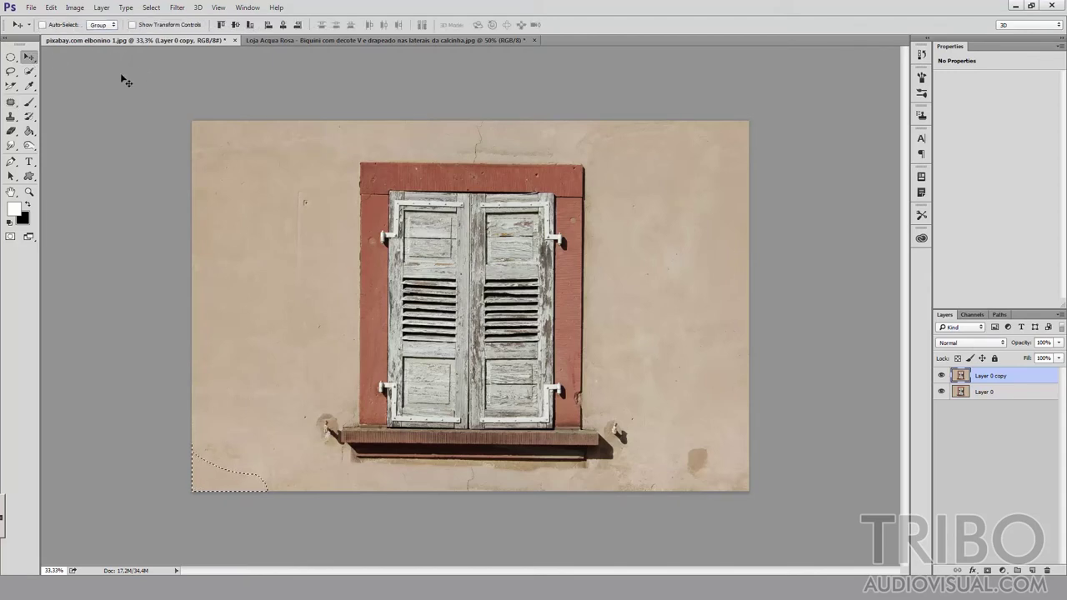
Close the window photo without saving and duplicate the bikini photo's Layer 0.
{"action": "left_click", "coordinate": [235, 40]}
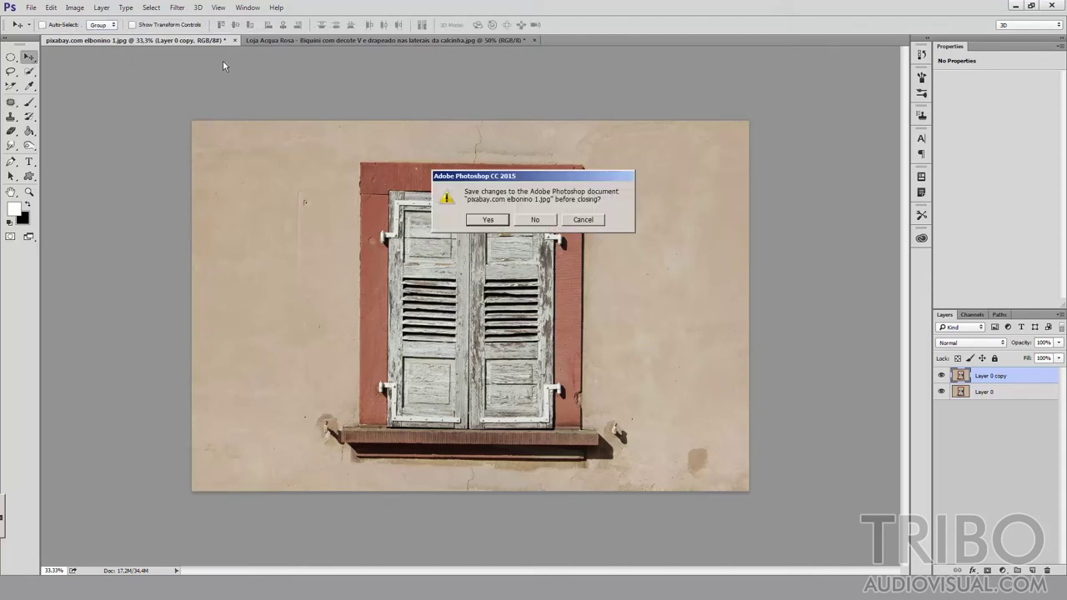
{"action": "left_click", "coordinate": [534, 220]}
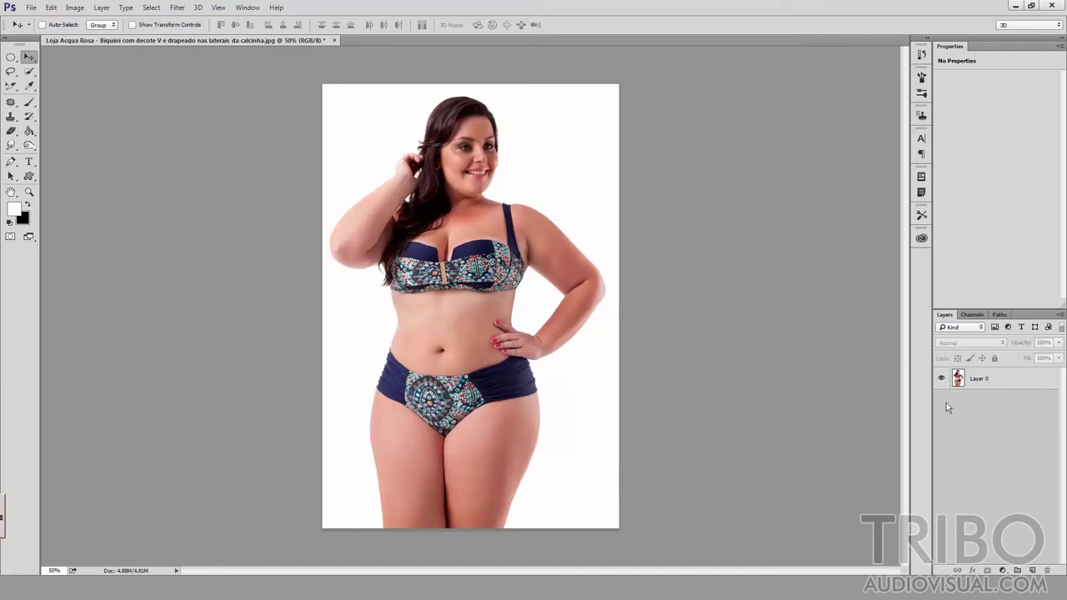
{"action": "left_click", "coordinate": [975, 383]}
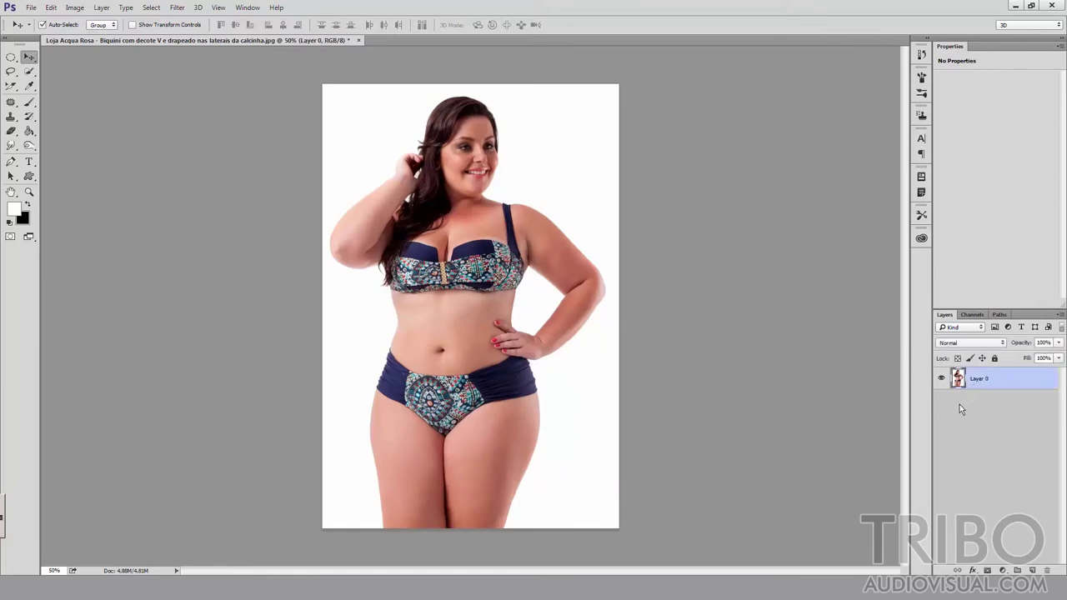
{"action": "key", "text": "ctrl+j"}
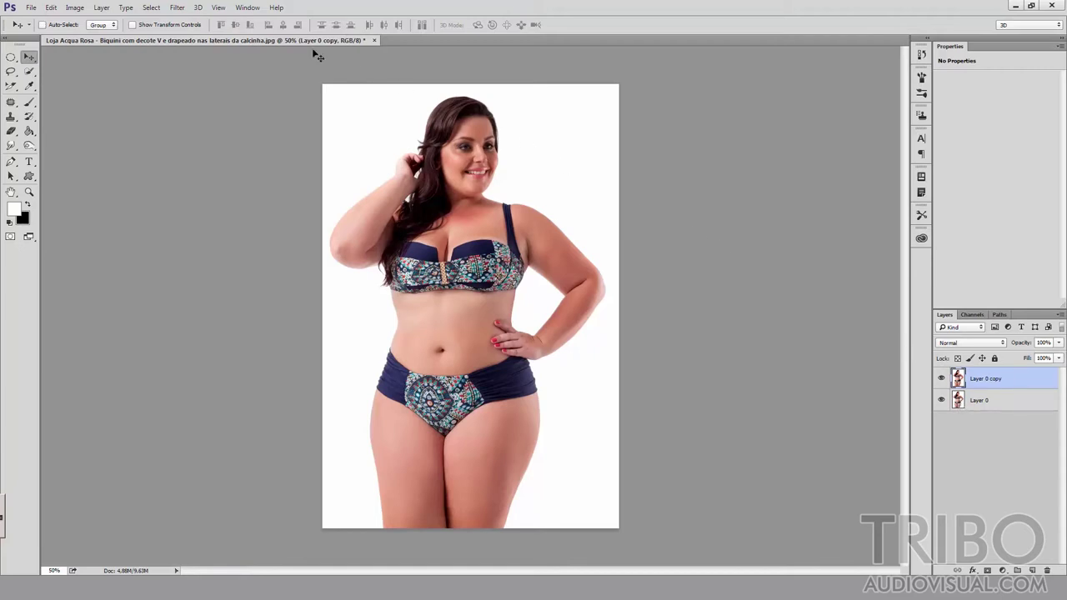
Open Filter > Liquify on the copy layer, toggling Advanced Mode off and back on.
{"action": "left_click", "coordinate": [176, 8]}
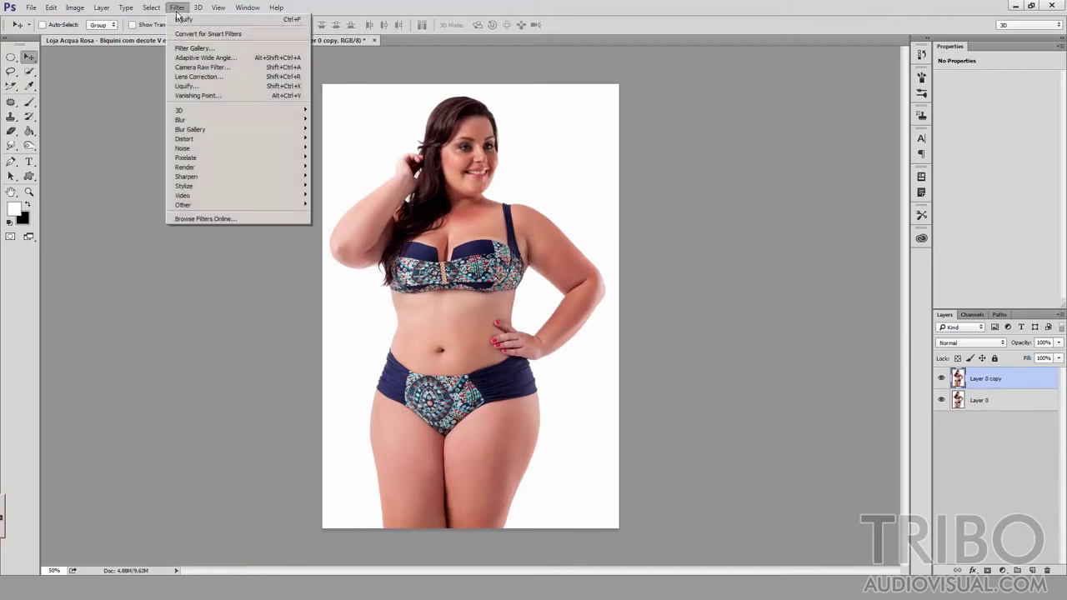
{"action": "left_click", "coordinate": [191, 87]}
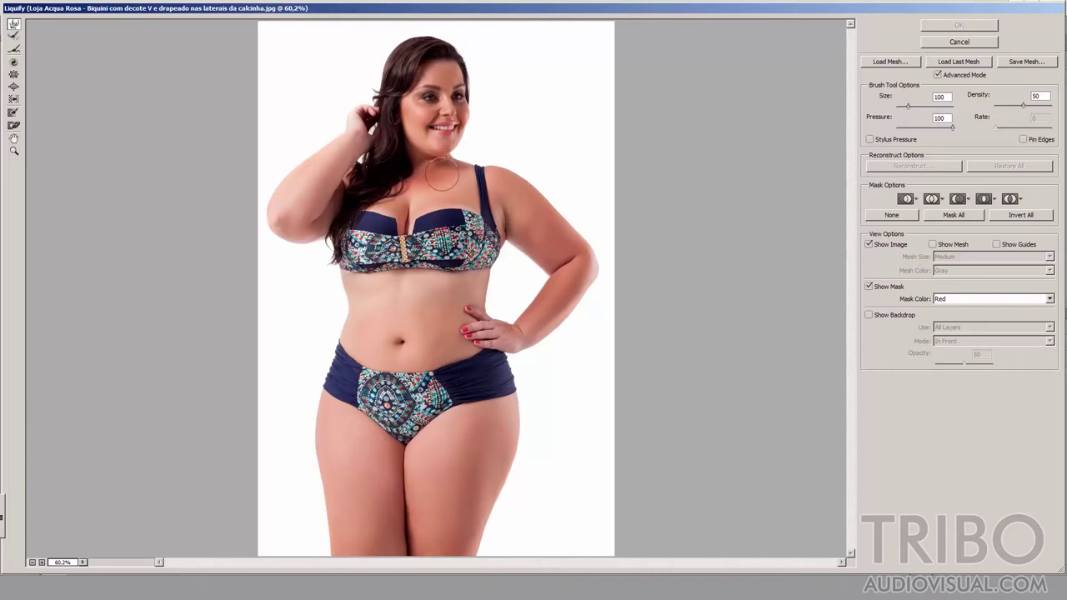
{"action": "left_click", "coordinate": [938, 75]}
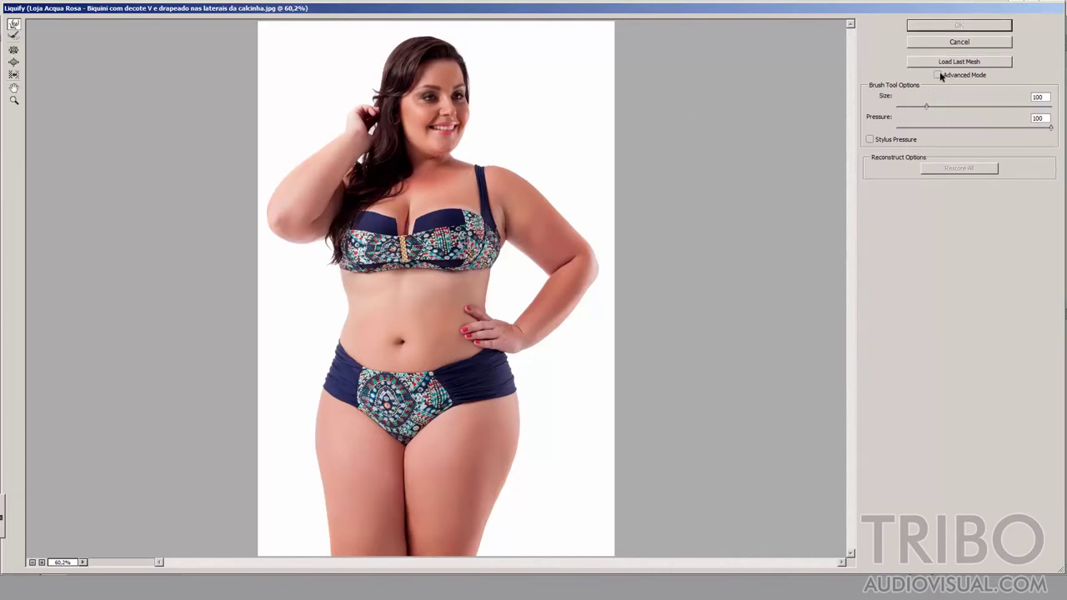
{"action": "left_click", "coordinate": [938, 75]}
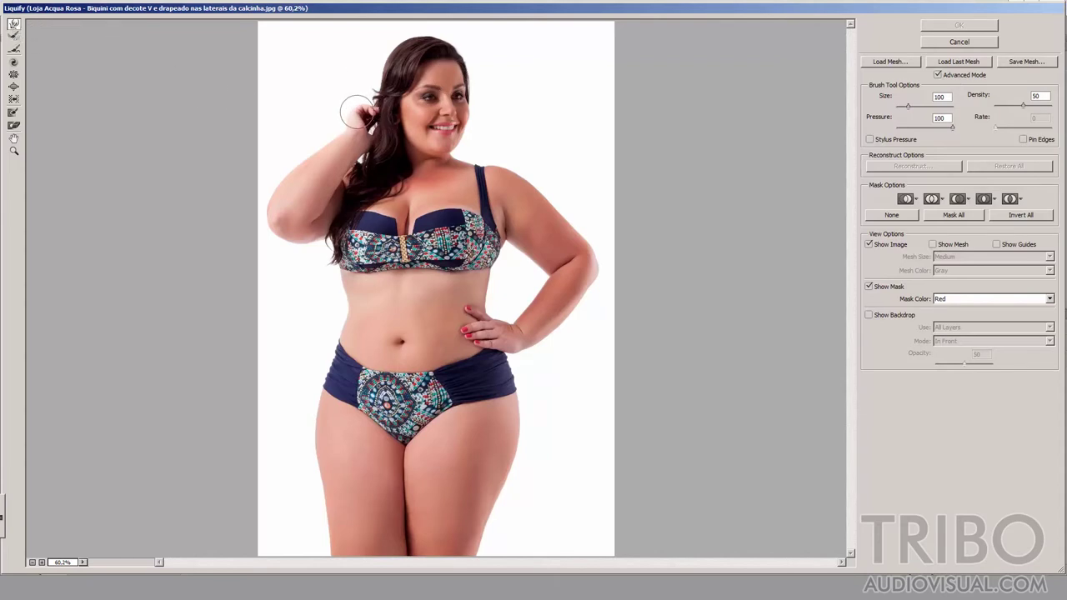
{"action": "key", "text": "bracketright"}
{"action": "key", "text": "bracketright"}
{"action": "key", "text": "bracketright"}
{"action": "key", "text": "bracketright"}
{"action": "key", "text": "bracketright"}
{"action": "key", "text": "bracketright"}
{"action": "key", "text": "bracketleft"}
{"action": "key", "text": "bracketleft"}
{"action": "key", "text": "bracketleft"}
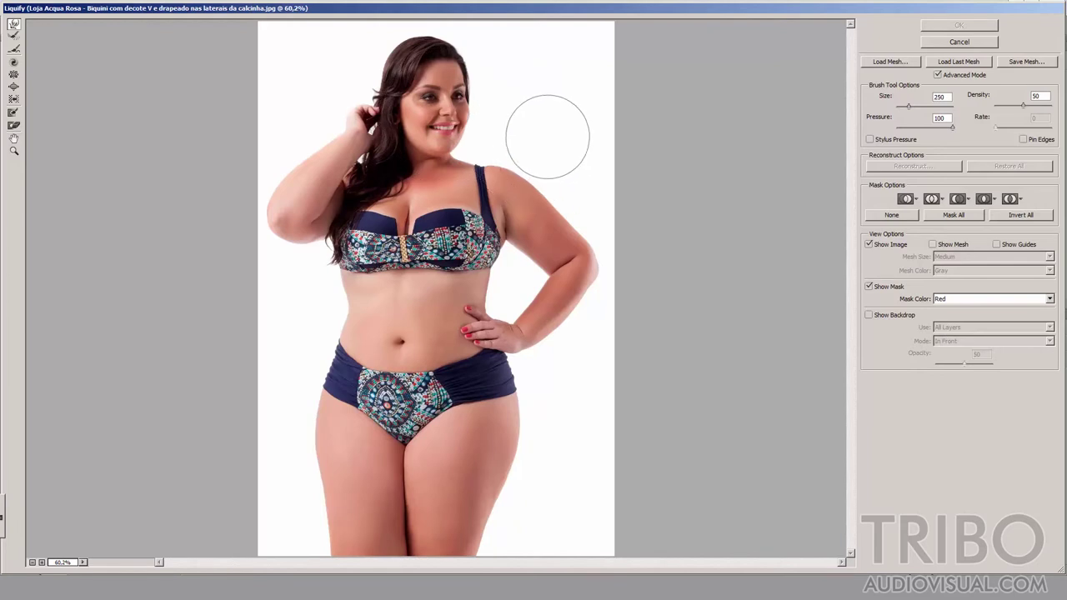
{"action": "key", "text": "bracketleft"}
{"action": "key", "text": "bracketleft"}
{"action": "key", "text": "bracketleft"}
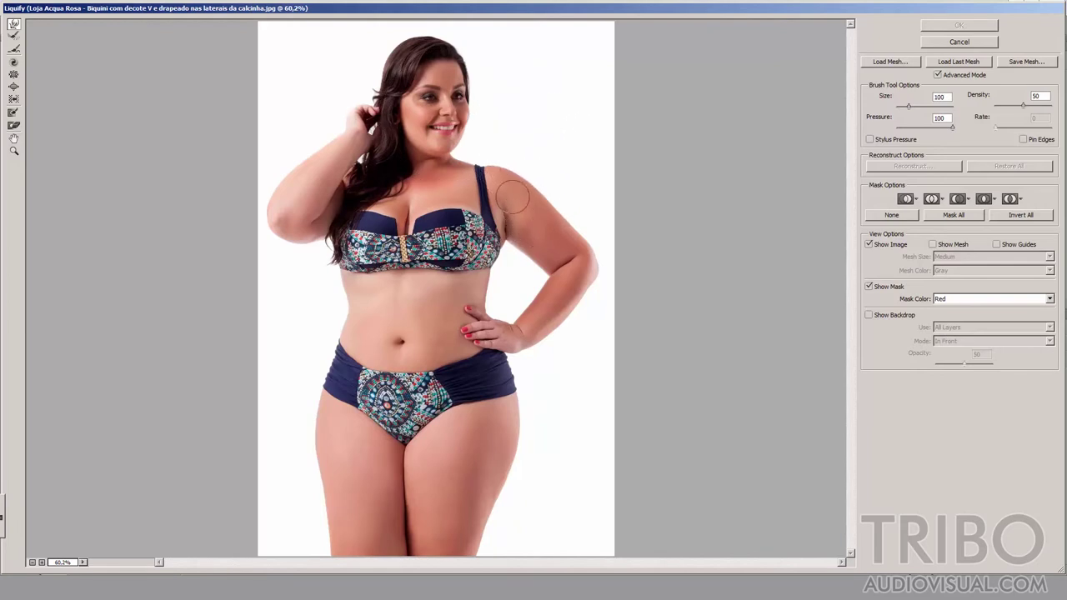
{"action": "key", "text": "bracketright"}
{"action": "key", "text": "bracketright"}
{"action": "key", "text": "bracketright"}
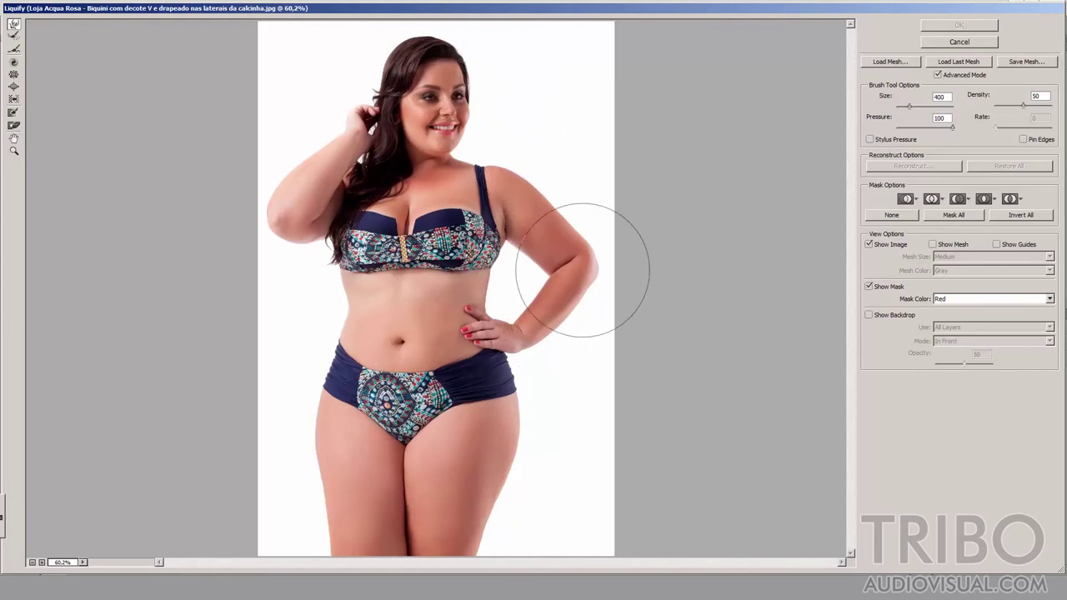
{"action": "key", "text": "bracketright"}
{"action": "key", "text": "bracketright"}
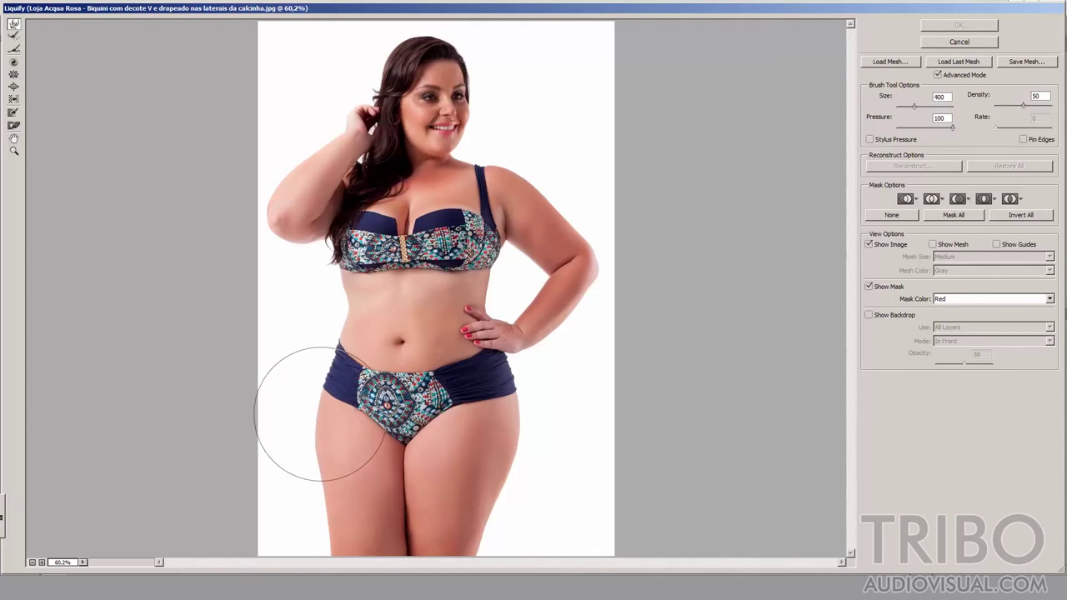
{"action": "left_click_drag", "start_coordinate": [310, 407], "coordinate": [328, 409]}
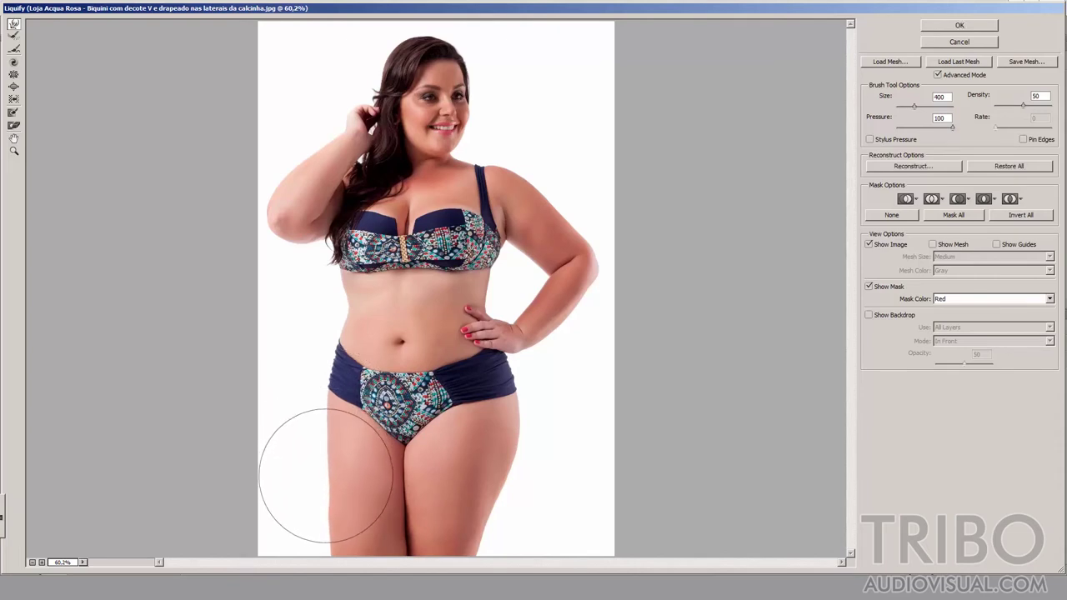
{"action": "key", "text": "bracketleft"}
{"action": "key", "text": "bracketleft"}
{"action": "key", "text": "bracketleft"}
{"action": "left_click_drag", "start_coordinate": [317, 492], "coordinate": [328, 536]}
{"action": "key", "text": "bracketleft"}
{"action": "key", "text": "bracketleft"}
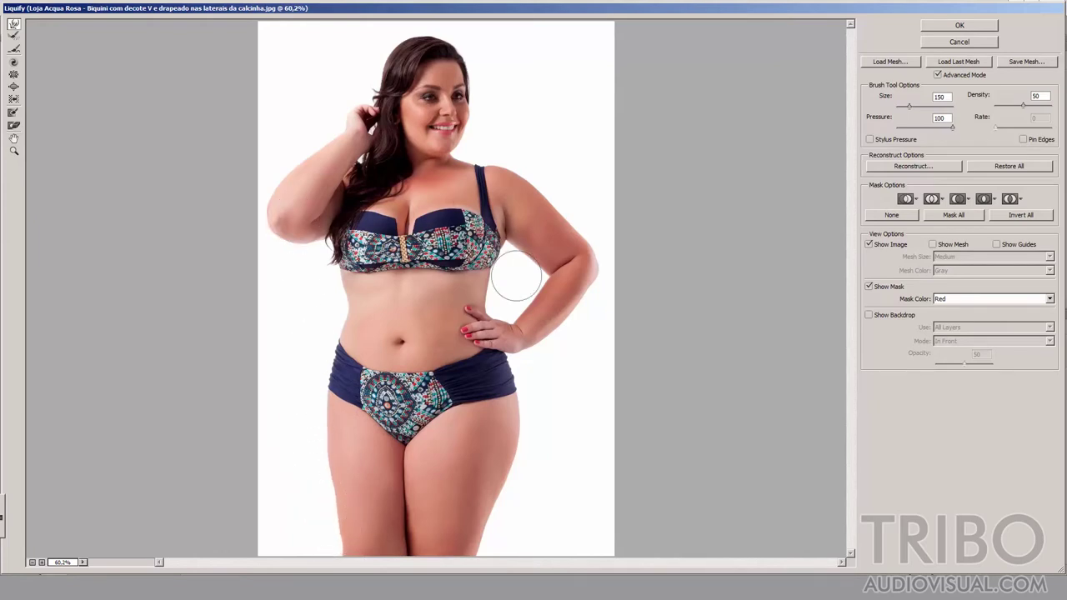
{"action": "key", "text": "bracketright"}
{"action": "key", "text": "bracketright"}
{"action": "key", "text": "bracketright"}
{"action": "key", "text": "bracketright"}
{"action": "key", "text": "bracketright"}
{"action": "mouse_move", "coordinate": [521, 421]}
{"action": "left_mouse_down"}
{"action": "mouse_move", "coordinate": [509, 409]}
{"action": "mouse_move", "coordinate": [465, 498]}
{"action": "left_mouse_up"}
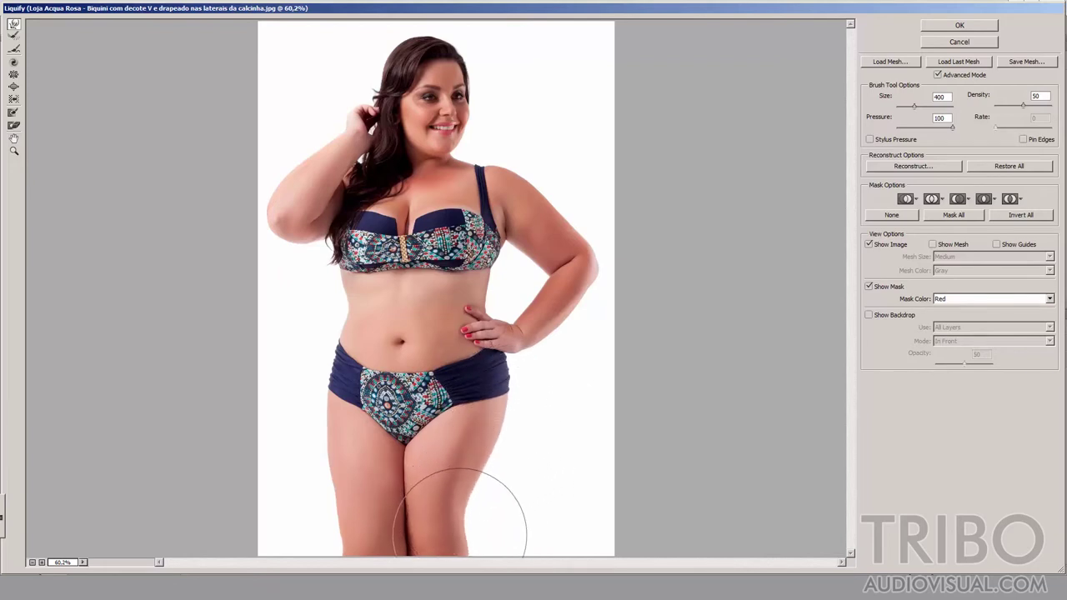
{"action": "left_click_drag", "start_coordinate": [465, 499], "coordinate": [512, 381]}
{"action": "mouse_move", "coordinate": [454, 255]}
{"action": "left_mouse_down"}
{"action": "mouse_move", "coordinate": [440, 238]}
{"action": "mouse_move", "coordinate": [356, 226]}
{"action": "mouse_move", "coordinate": [391, 167]}
{"action": "mouse_move", "coordinate": [468, 100]}
{"action": "mouse_move", "coordinate": [369, 108]}
{"action": "mouse_move", "coordinate": [305, 131]}
{"action": "left_mouse_up"}
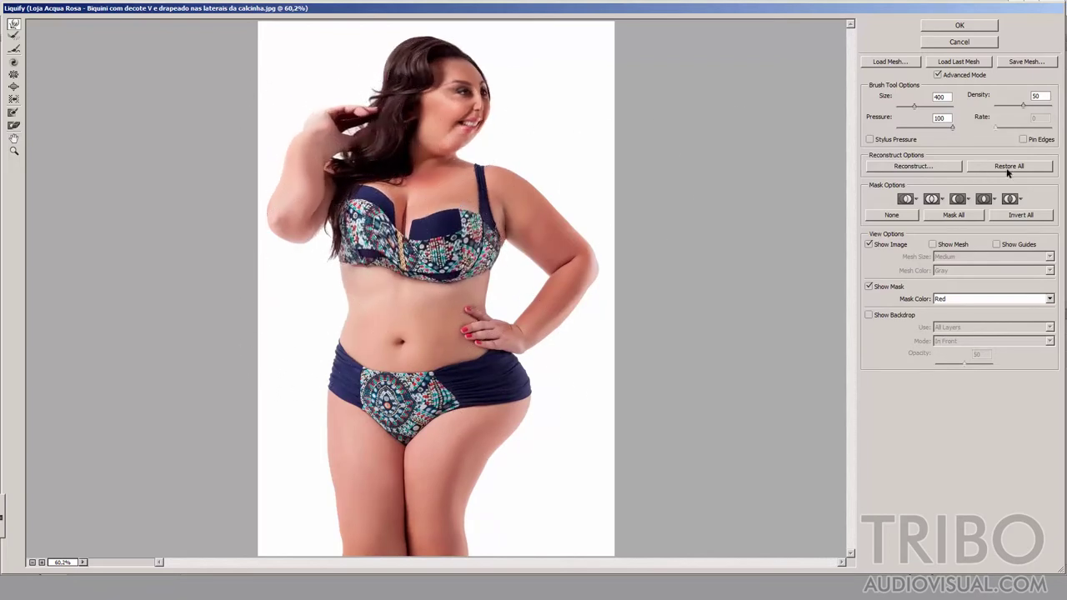
{"action": "left_click", "coordinate": [1018, 167]}
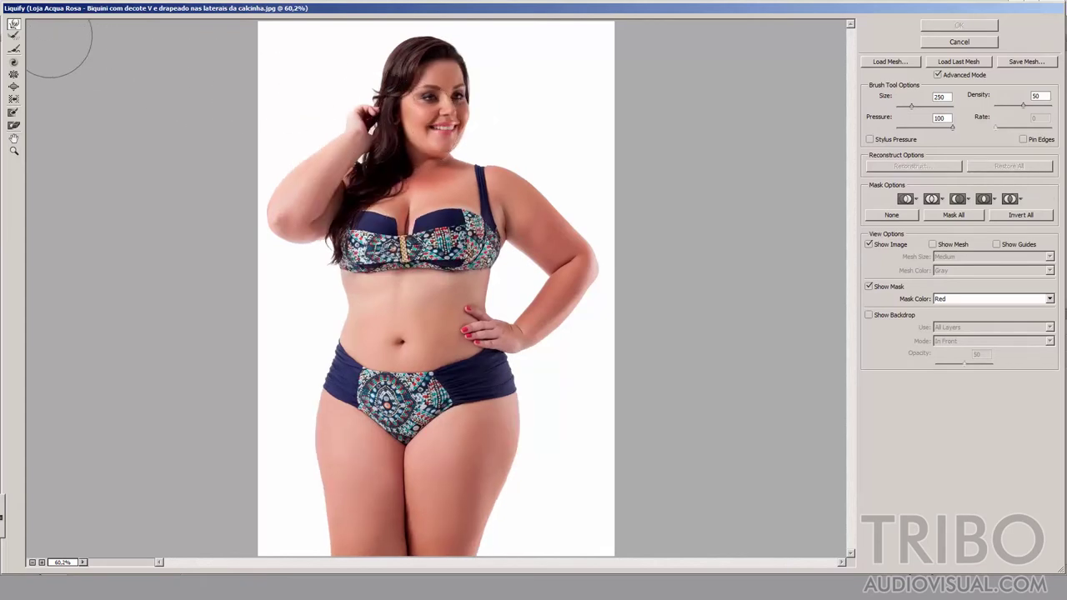
{"action": "left_click", "coordinate": [14, 36]}
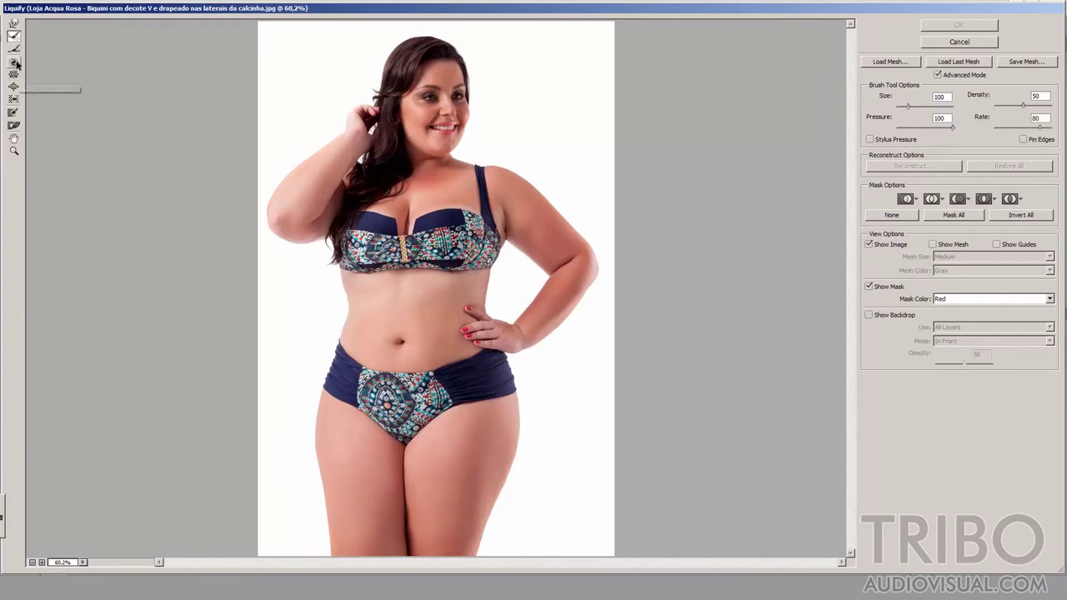
{"action": "left_click", "coordinate": [13, 61]}
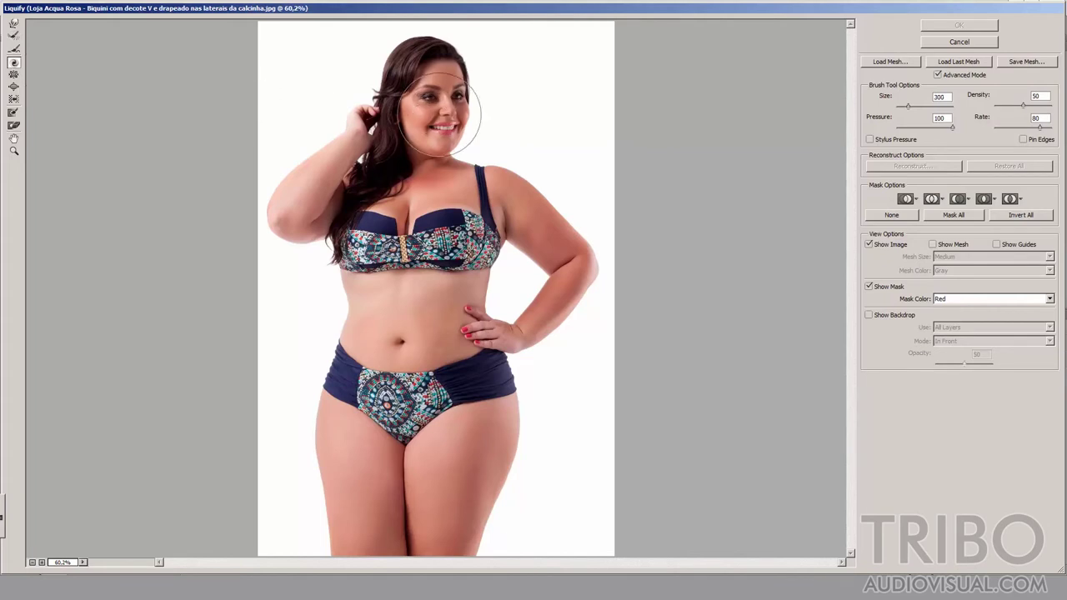
{"action": "key", "text": "bracketright"}
{"action": "key", "text": "bracketright"}
{"action": "key", "text": "bracketright"}
{"action": "left_click_drag", "start_coordinate": [439, 116], "coordinate": [439, 117]}
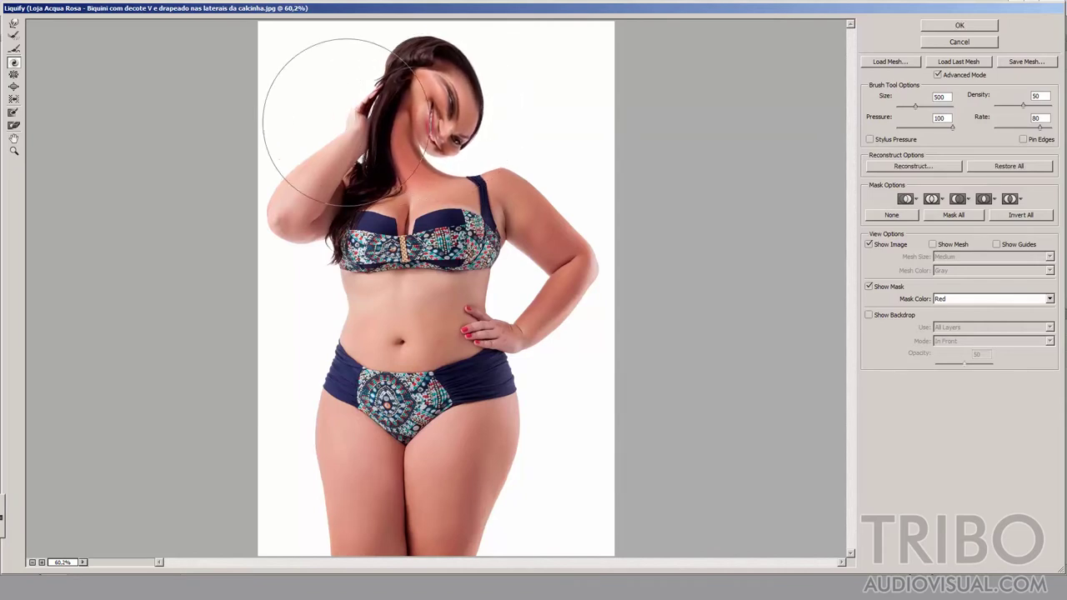
{"action": "left_click", "coordinate": [14, 36]}
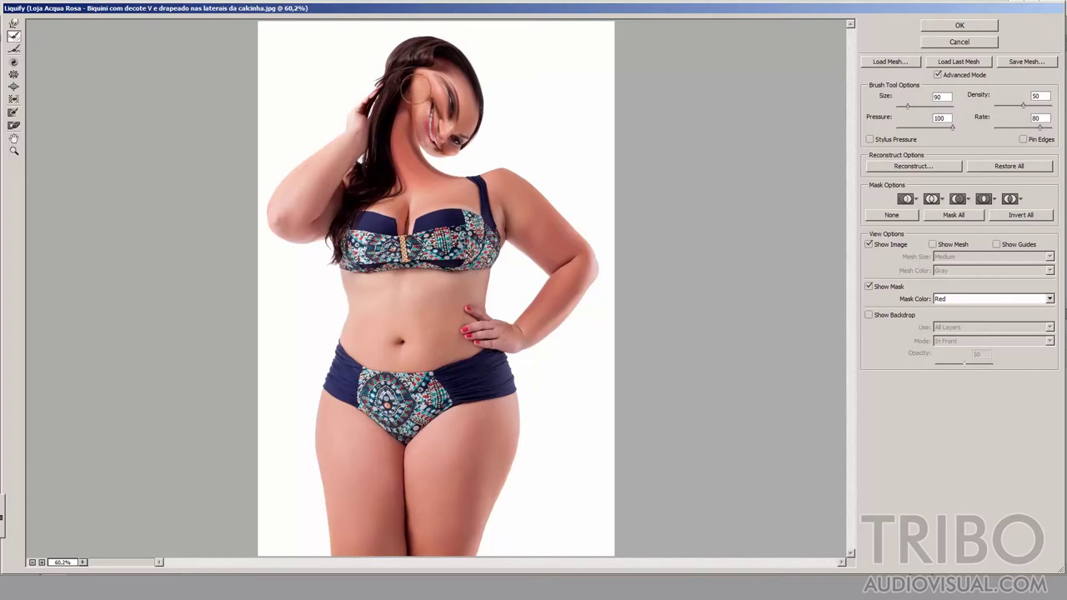
{"action": "mouse_move", "coordinate": [416, 93]}
{"action": "left_mouse_down"}
{"action": "mouse_move", "coordinate": [440, 71]}
{"action": "mouse_move", "coordinate": [439, 83]}
{"action": "mouse_move", "coordinate": [493, 124]}
{"action": "left_mouse_up"}
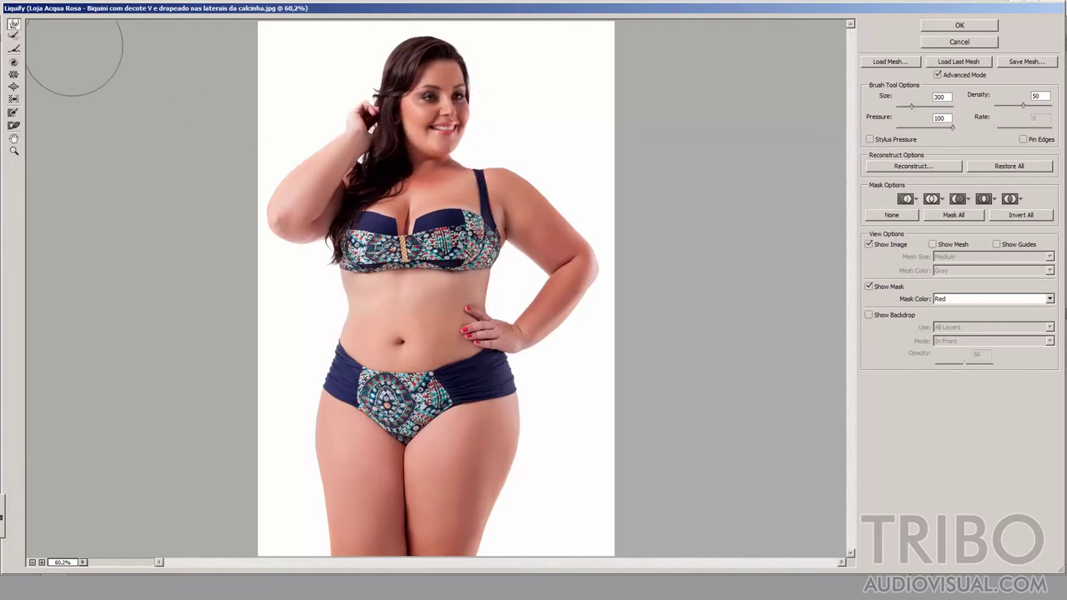
{"action": "key", "text": "bracketright"}
{"action": "key", "text": "bracketright"}
{"action": "key", "text": "bracketright"}
{"action": "mouse_move", "coordinate": [369, 107]}
{"action": "left_mouse_down"}
{"action": "mouse_move", "coordinate": [486, 167]}
{"action": "mouse_move", "coordinate": [397, 283]}
{"action": "mouse_move", "coordinate": [358, 457]}
{"action": "left_mouse_up"}
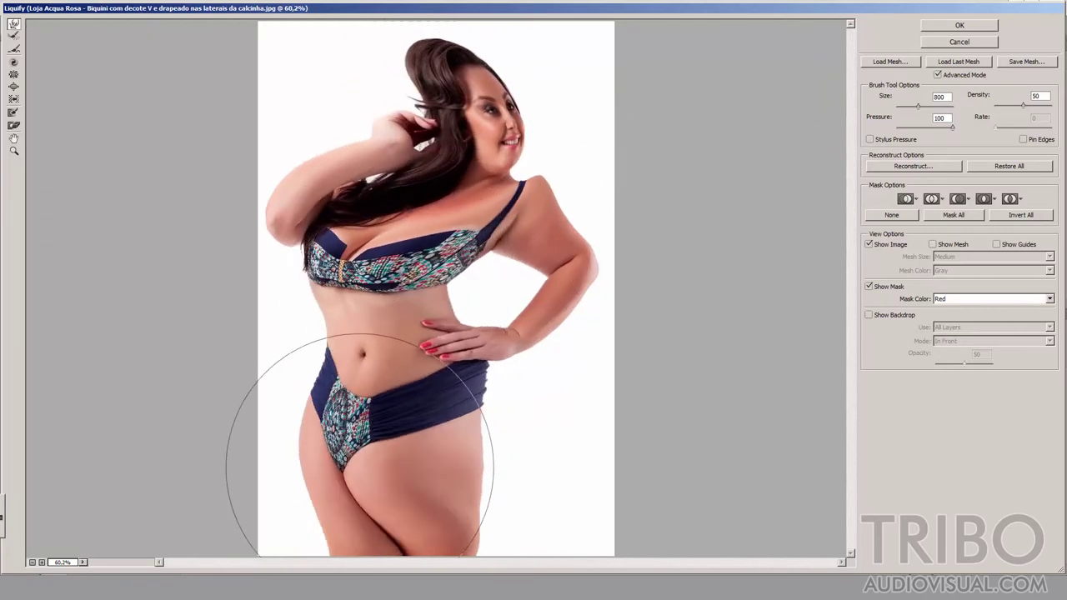
{"action": "left_click", "coordinate": [1010, 166]}
{"action": "mouse_move", "coordinate": [359, 92]}
{"action": "left_mouse_down"}
{"action": "mouse_move", "coordinate": [454, 291]}
{"action": "mouse_move", "coordinate": [369, 381]}
{"action": "mouse_move", "coordinate": [429, 512]}
{"action": "mouse_move", "coordinate": [333, 358]}
{"action": "left_mouse_up"}
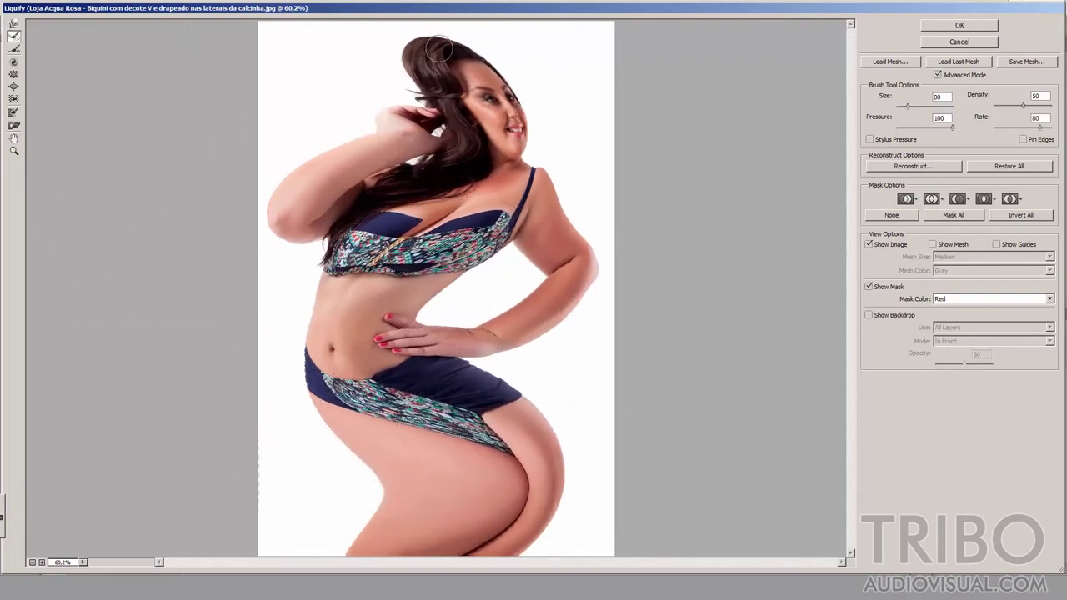
{"action": "mouse_move", "coordinate": [421, 38]}
{"action": "left_mouse_down"}
{"action": "mouse_move", "coordinate": [396, 120]}
{"action": "mouse_move", "coordinate": [408, 157]}
{"action": "left_mouse_up"}
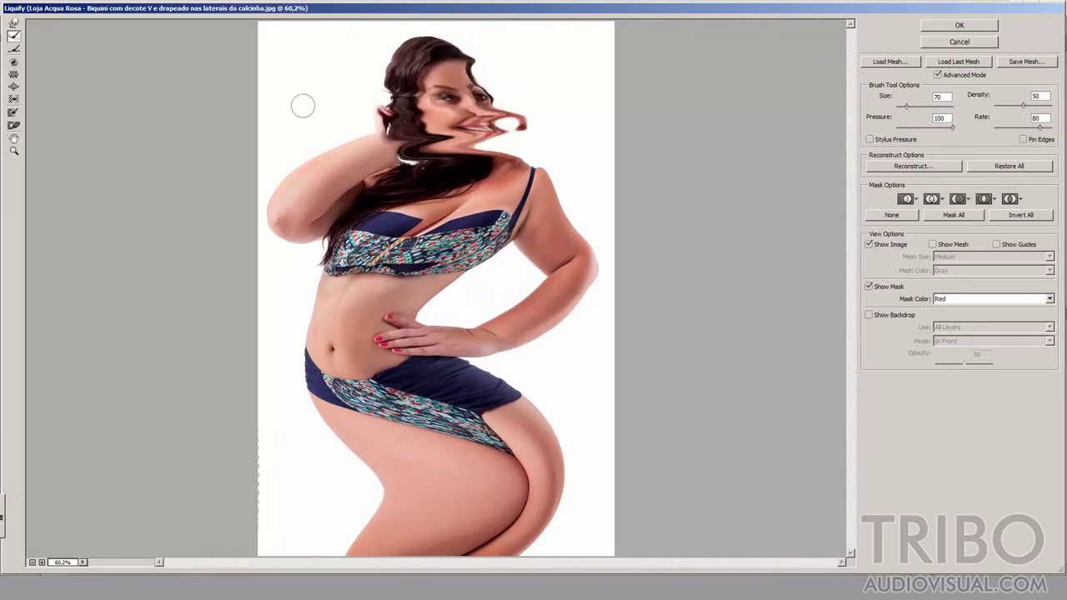
{"action": "mouse_move", "coordinate": [514, 144]}
{"action": "left_mouse_down"}
{"action": "mouse_move", "coordinate": [442, 125]}
{"action": "mouse_move", "coordinate": [495, 95]}
{"action": "mouse_move", "coordinate": [500, 124]}
{"action": "mouse_move", "coordinate": [371, 116]}
{"action": "mouse_move", "coordinate": [464, 109]}
{"action": "mouse_move", "coordinate": [406, 88]}
{"action": "left_mouse_up"}
{"action": "key", "text": "bracketright"}
{"action": "key", "text": "bracketright"}
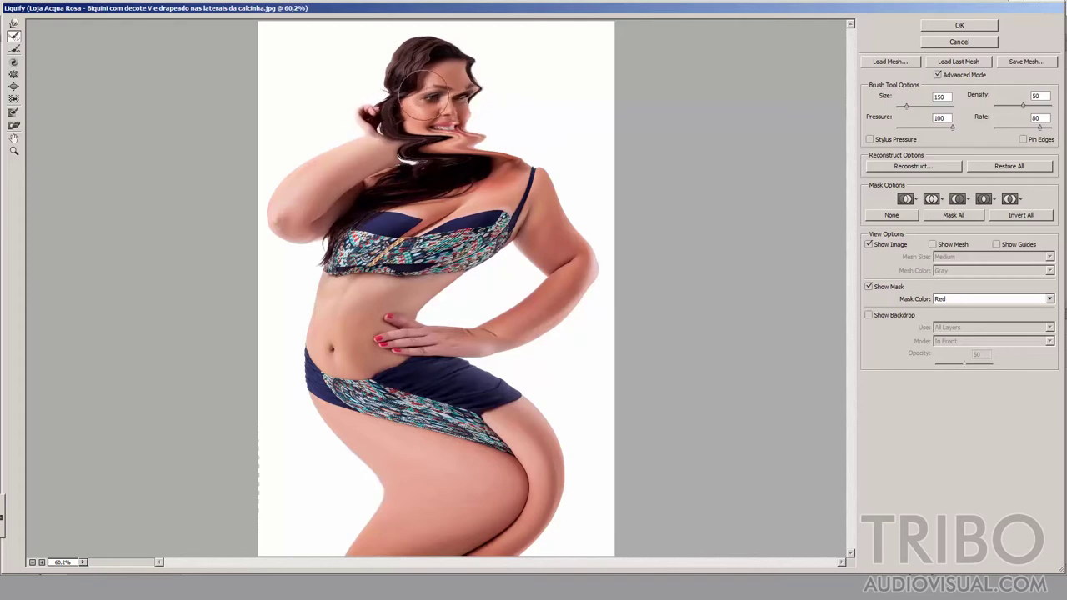
{"action": "mouse_move", "coordinate": [474, 99]}
{"action": "left_mouse_down"}
{"action": "mouse_move", "coordinate": [488, 83]}
{"action": "mouse_move", "coordinate": [458, 105]}
{"action": "mouse_move", "coordinate": [487, 95]}
{"action": "mouse_move", "coordinate": [405, 93]}
{"action": "left_mouse_up"}
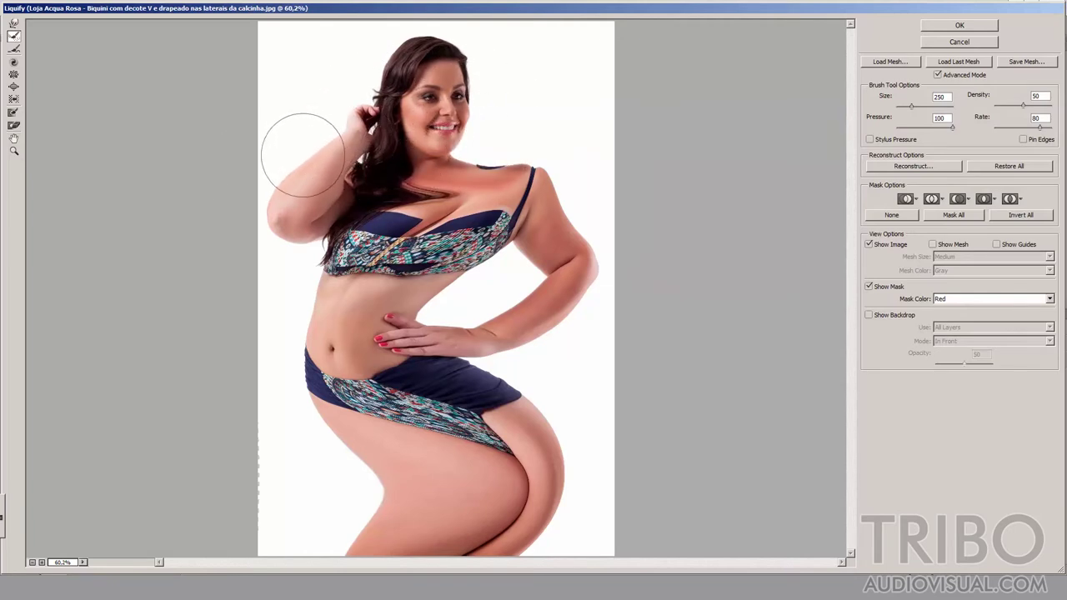
{"action": "left_click_drag", "start_coordinate": [396, 159], "coordinate": [379, 167]}
{"action": "left_click", "coordinate": [1009, 166]}
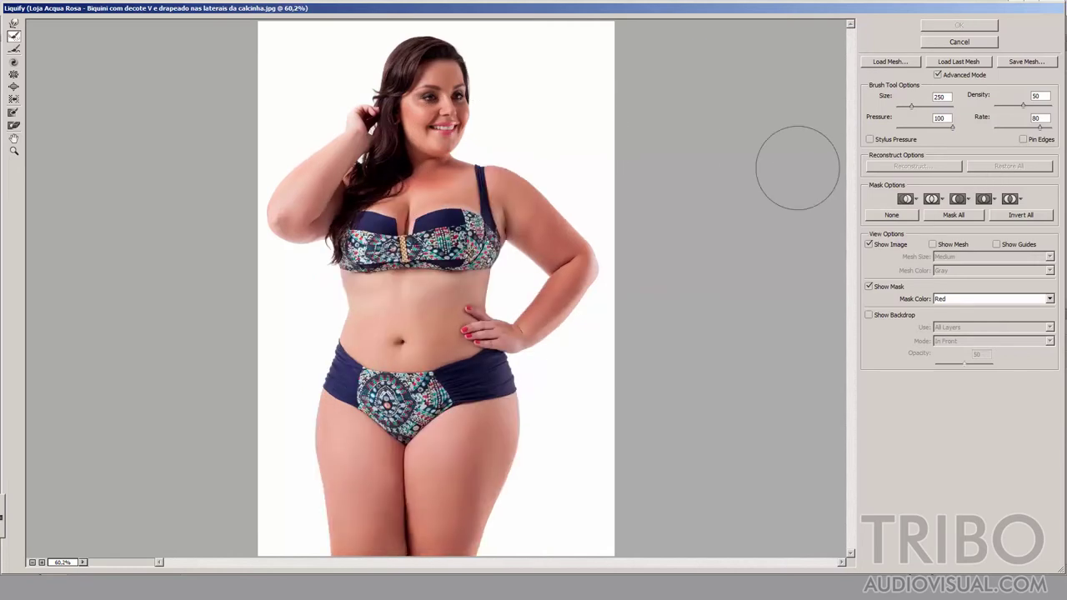
{"action": "left_click", "coordinate": [13, 76]}
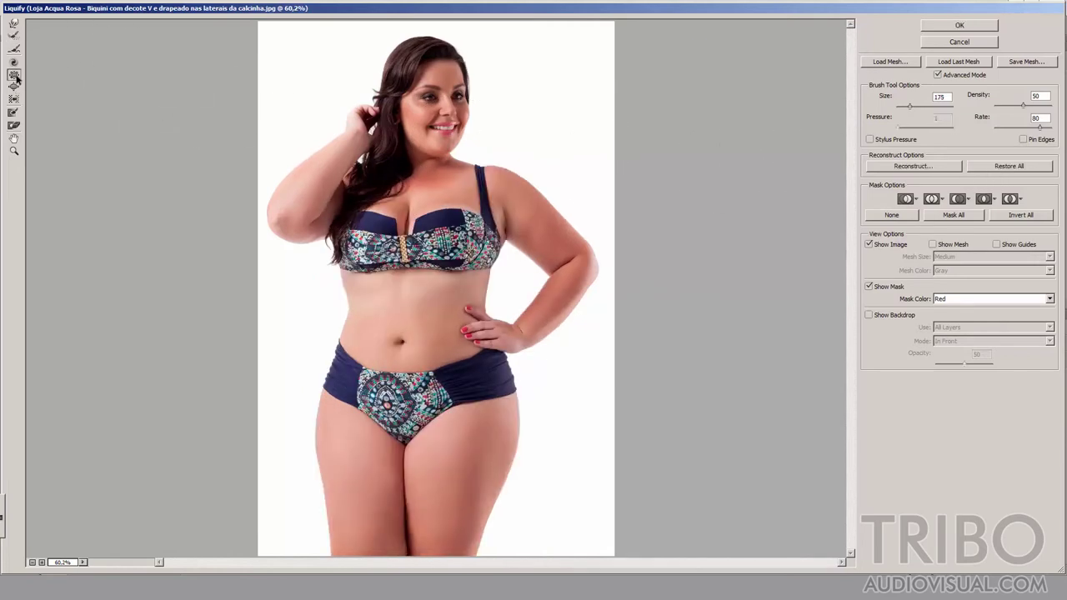
{"action": "key", "text": "bracketright"}
{"action": "key", "text": "bracketright"}
{"action": "key", "text": "bracketright"}
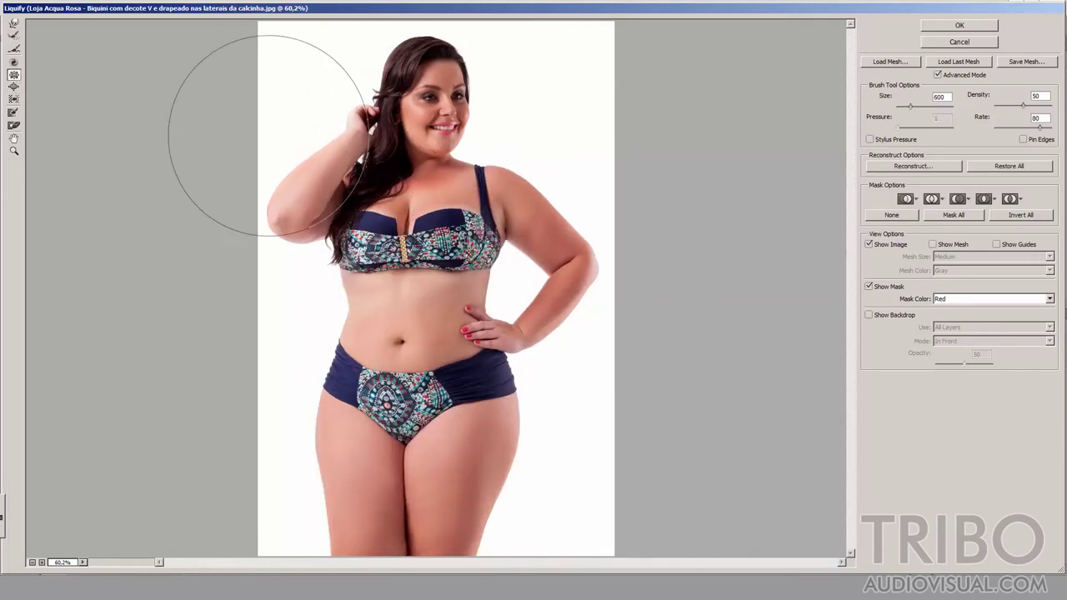
{"action": "left_click_drag", "start_coordinate": [424, 119], "coordinate": [432, 121]}
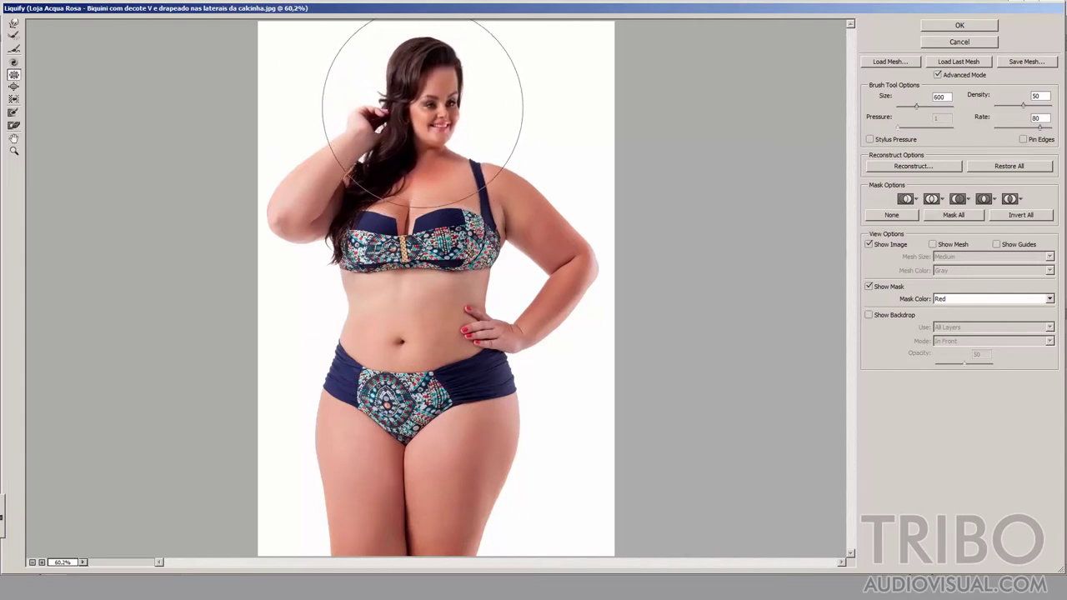
{"action": "key", "text": "bracketleft"}
{"action": "key", "text": "bracketleft"}
{"action": "key", "text": "bracketleft"}
{"action": "mouse_move", "coordinate": [336, 152]}
{"action": "left_mouse_down"}
{"action": "mouse_move", "coordinate": [281, 210]}
{"action": "mouse_move", "coordinate": [292, 230]}
{"action": "mouse_move", "coordinate": [286, 214]}
{"action": "mouse_move", "coordinate": [388, 207]}
{"action": "left_mouse_up"}
{"action": "mouse_move", "coordinate": [516, 194]}
{"action": "left_mouse_down"}
{"action": "mouse_move", "coordinate": [554, 259]}
{"action": "mouse_move", "coordinate": [553, 297]}
{"action": "mouse_move", "coordinate": [533, 327]}
{"action": "mouse_move", "coordinate": [574, 287]}
{"action": "mouse_move", "coordinate": [560, 244]}
{"action": "mouse_move", "coordinate": [502, 202]}
{"action": "left_mouse_up"}
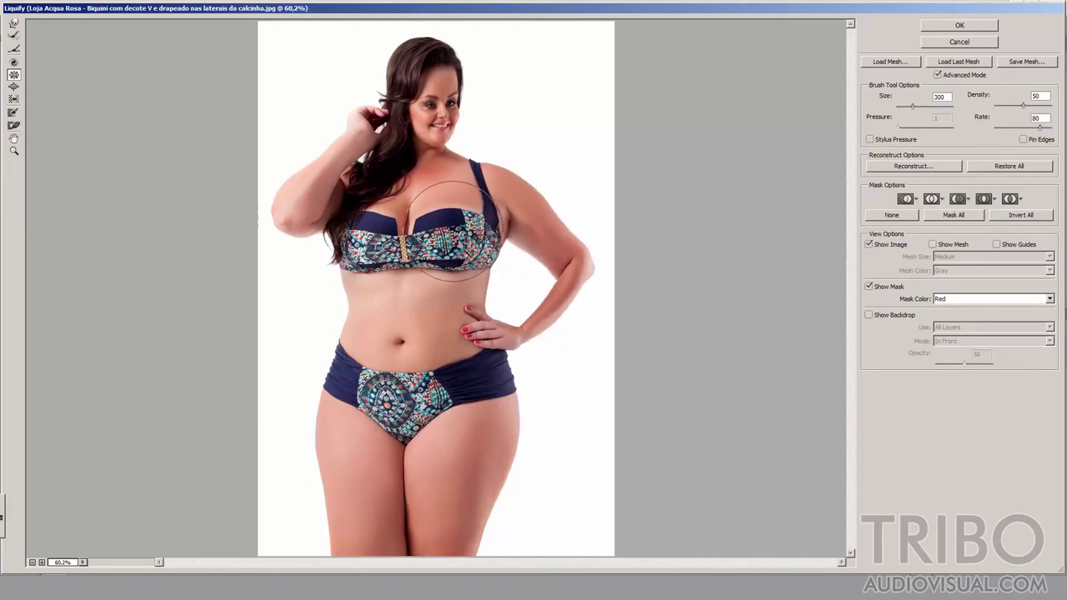
{"action": "key", "text": "bracketright"}
{"action": "key", "text": "bracketright"}
{"action": "key", "text": "bracketright"}
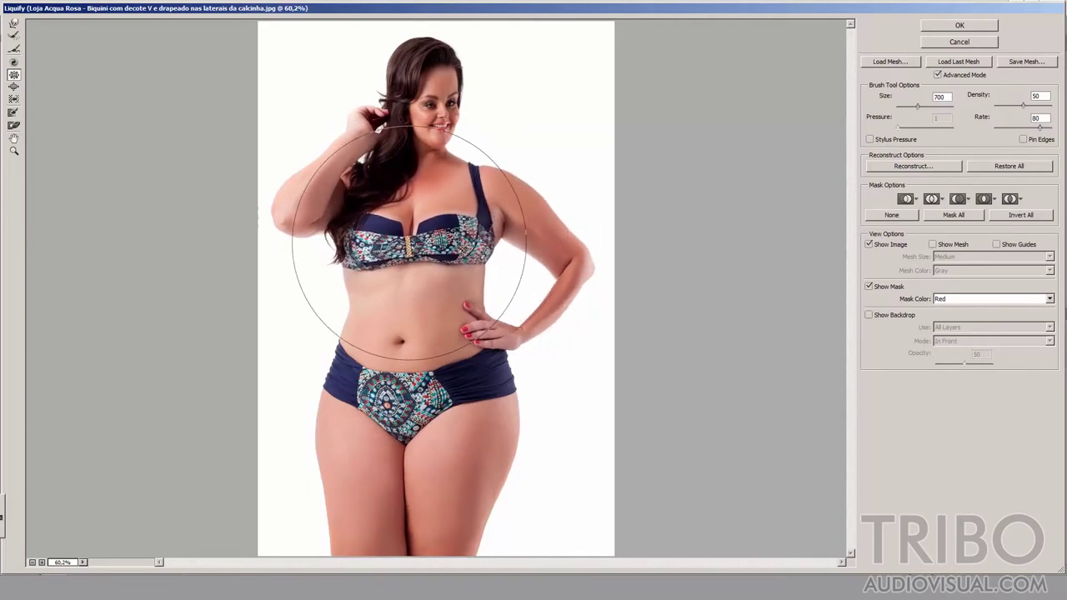
{"action": "key", "text": "bracketleft"}
{"action": "key", "text": "bracketleft"}
{"action": "key", "text": "bracketleft"}
{"action": "key", "text": "bracketleft"}
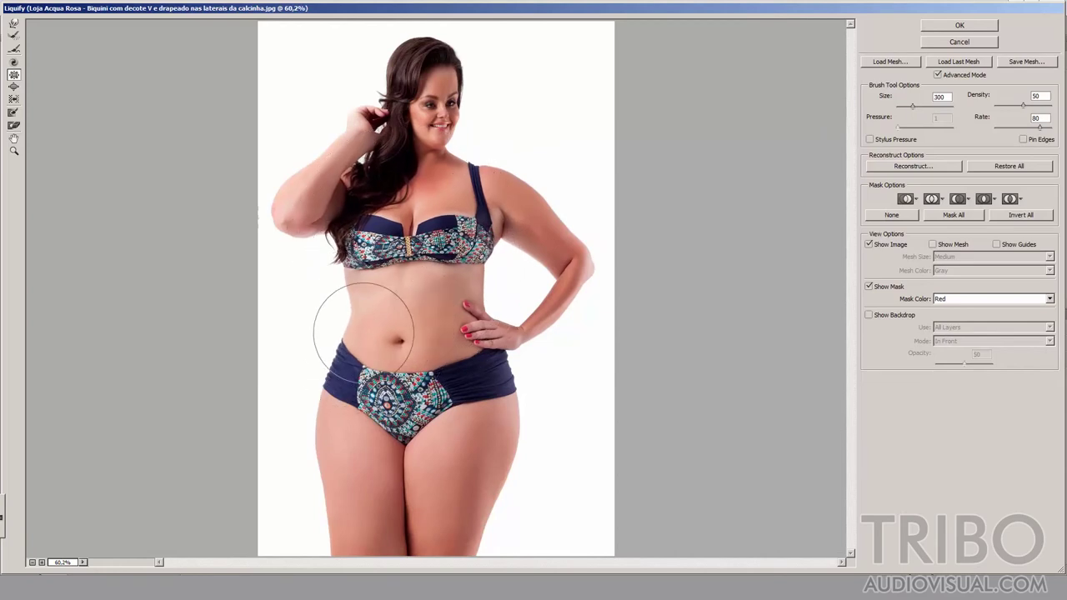
{"action": "key", "text": "bracketright"}
{"action": "key", "text": "bracketright"}
{"action": "left_click_drag", "start_coordinate": [340, 396], "coordinate": [340, 396]}
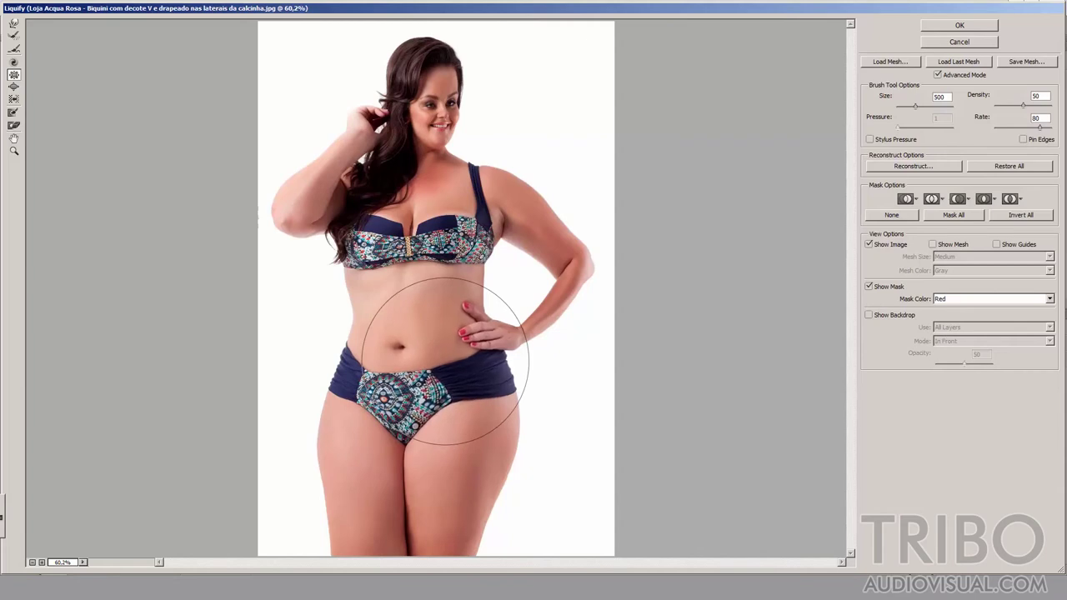
{"action": "mouse_move", "coordinate": [444, 361]}
{"action": "left_mouse_down"}
{"action": "mouse_move", "coordinate": [479, 471]}
{"action": "mouse_move", "coordinate": [417, 464]}
{"action": "mouse_move", "coordinate": [417, 542]}
{"action": "left_mouse_up"}
{"action": "key", "text": "bracketleft"}
{"action": "key", "text": "bracketleft"}
{"action": "key", "text": "bracketleft"}
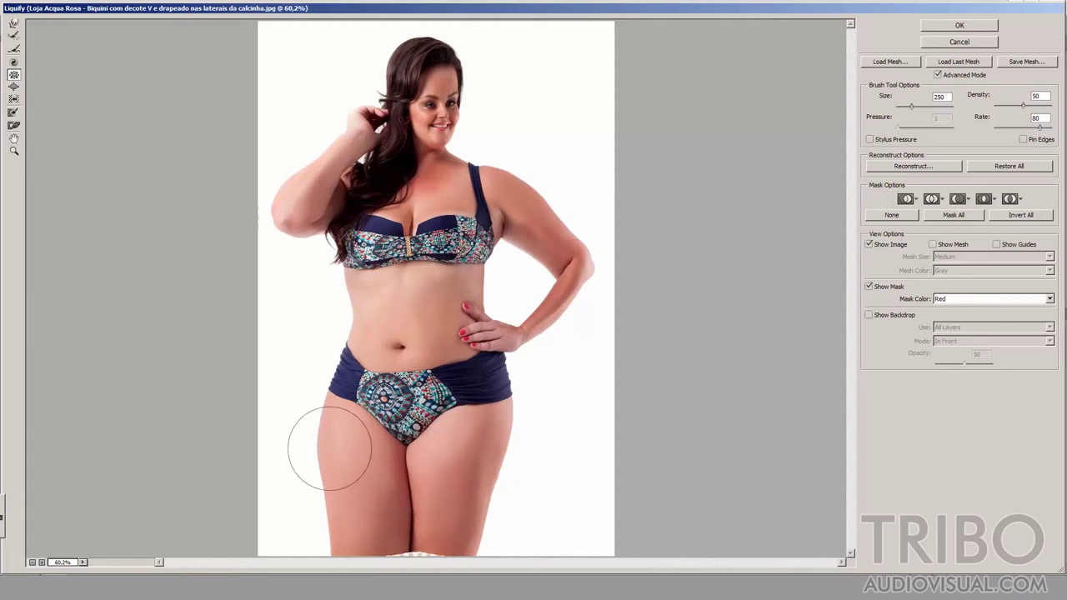
{"action": "mouse_move", "coordinate": [329, 448]}
{"action": "left_mouse_down"}
{"action": "mouse_move", "coordinate": [322, 489]}
{"action": "mouse_move", "coordinate": [333, 541]}
{"action": "left_mouse_up"}
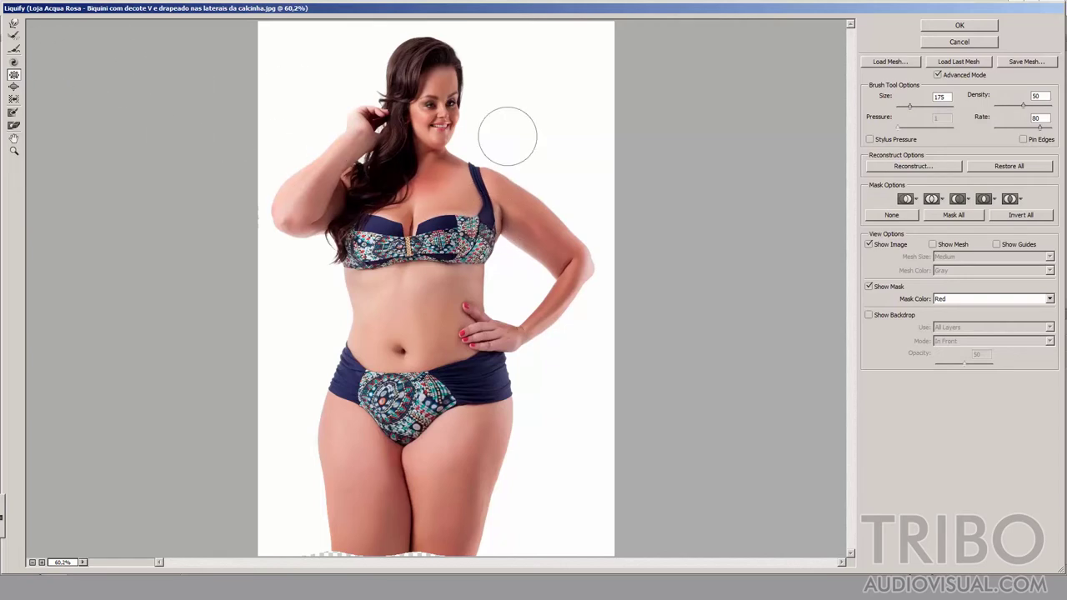
{"action": "left_click", "coordinate": [1008, 169]}
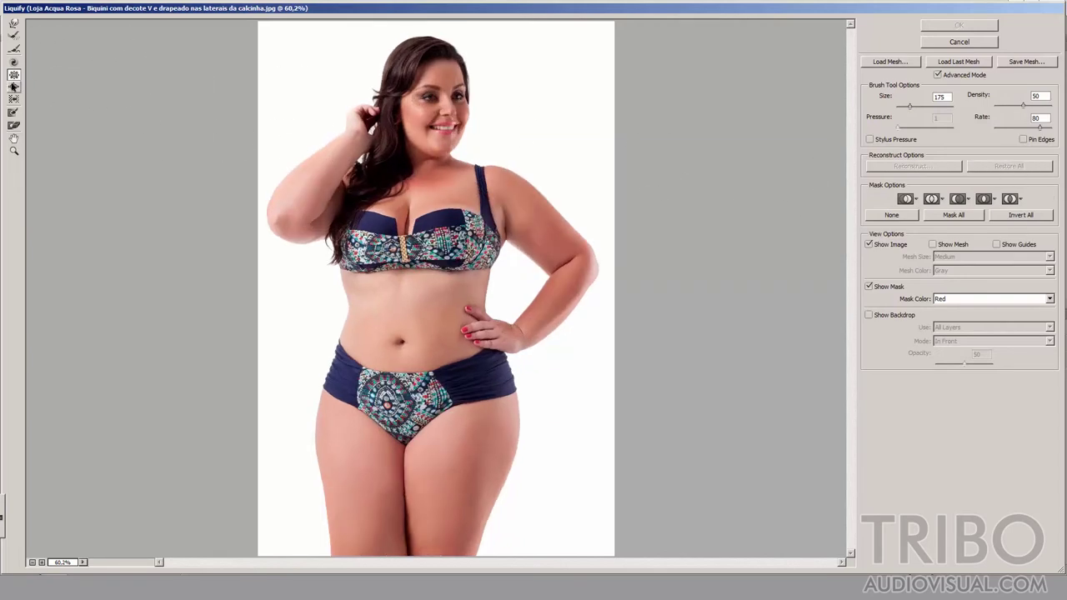
{"action": "key", "text": "bracketright"}
{"action": "key", "text": "bracketright"}
{"action": "key", "text": "bracketright"}
{"action": "key", "text": "bracketright"}
{"action": "key", "text": "bracketright"}
{"action": "key", "text": "bracketright"}
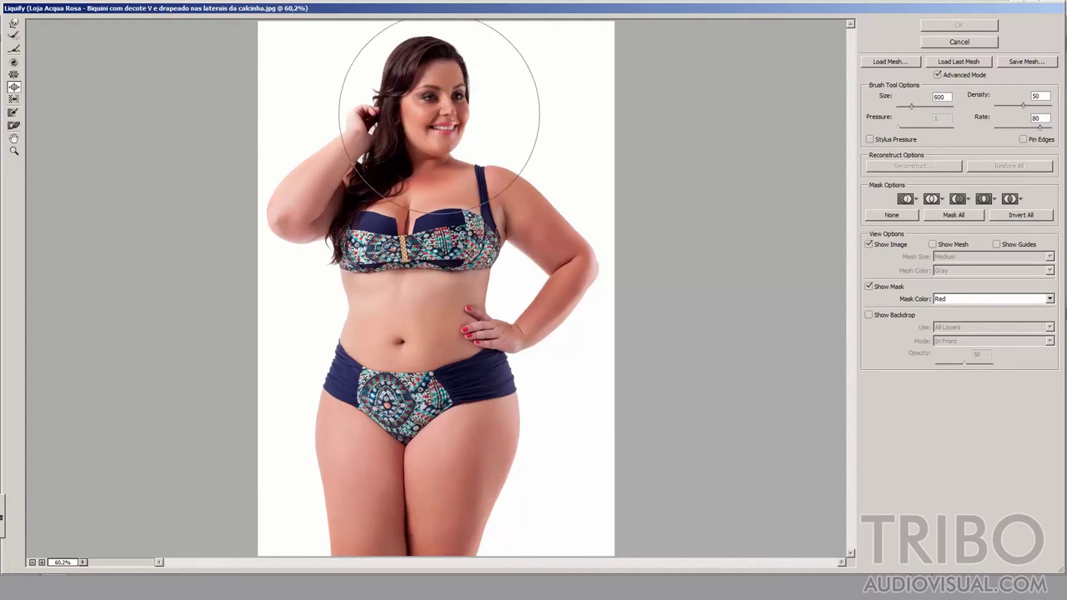
{"action": "left_click", "coordinate": [452, 240]}
{"action": "left_click", "coordinate": [371, 236]}
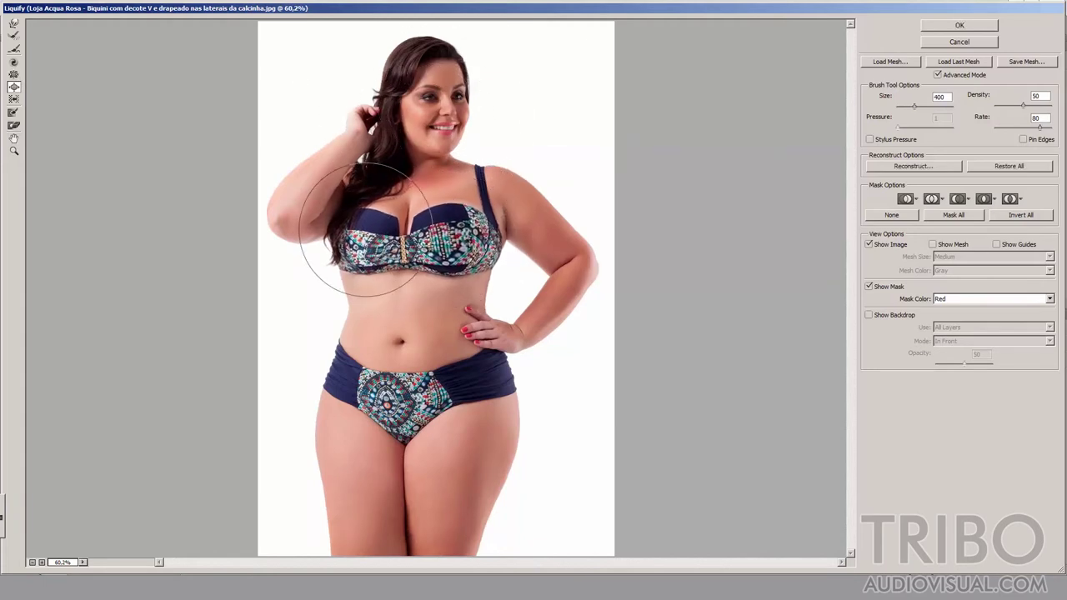
{"action": "left_click", "coordinate": [431, 106]}
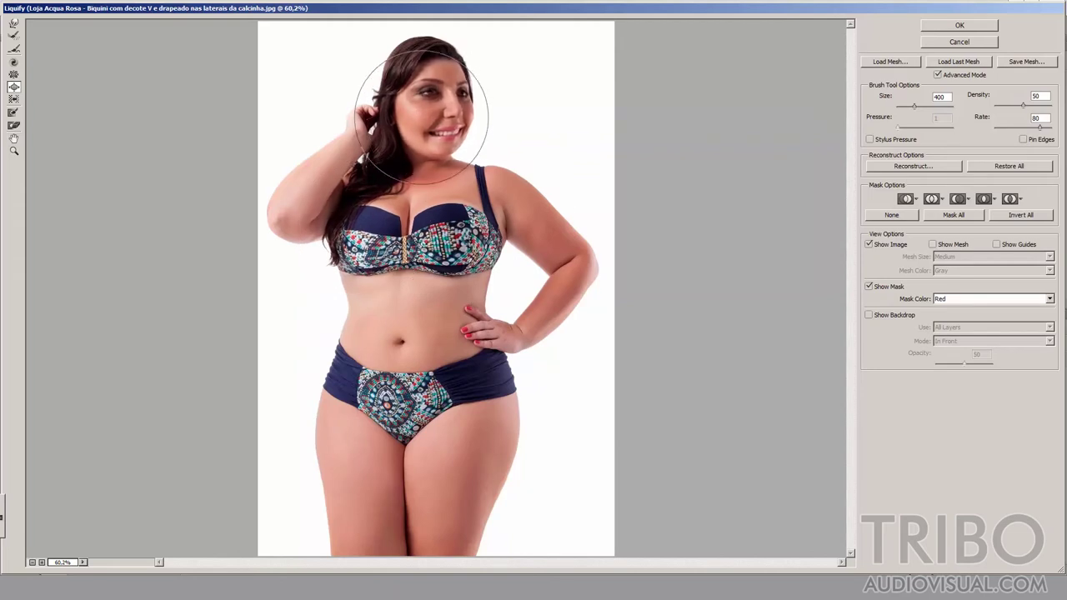
{"action": "left_click", "coordinate": [556, 281]}
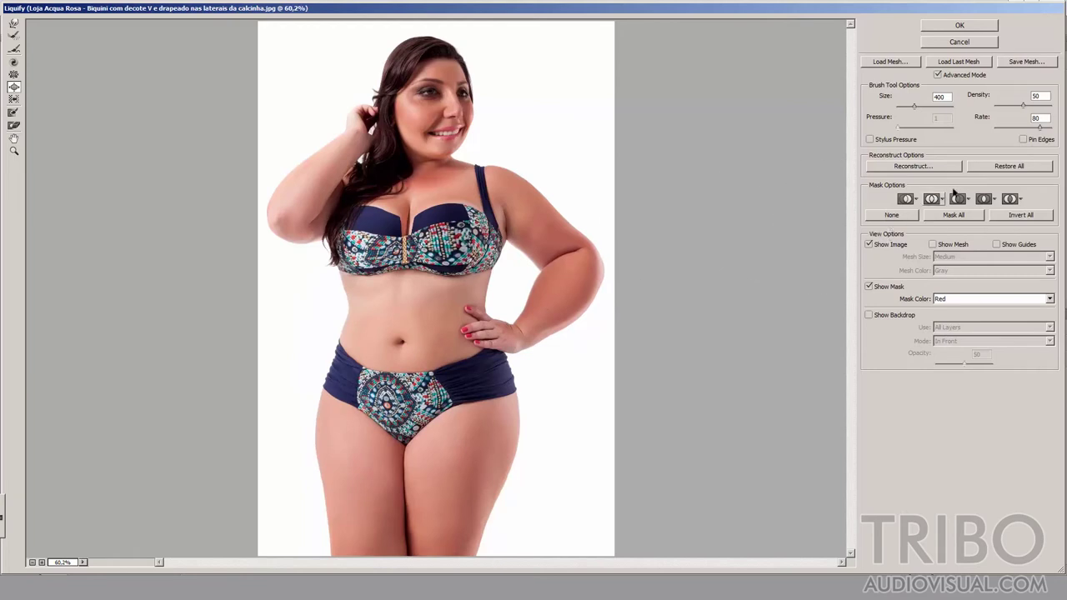
{"action": "left_click", "coordinate": [1008, 167]}
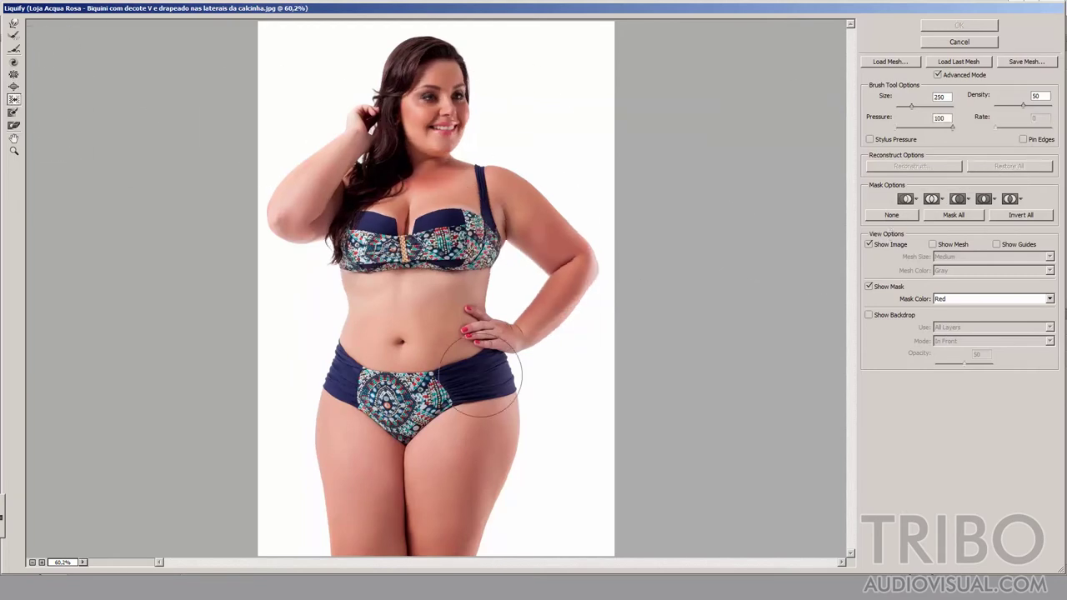
{"action": "left_click_drag", "start_coordinate": [536, 385], "coordinate": [505, 522]}
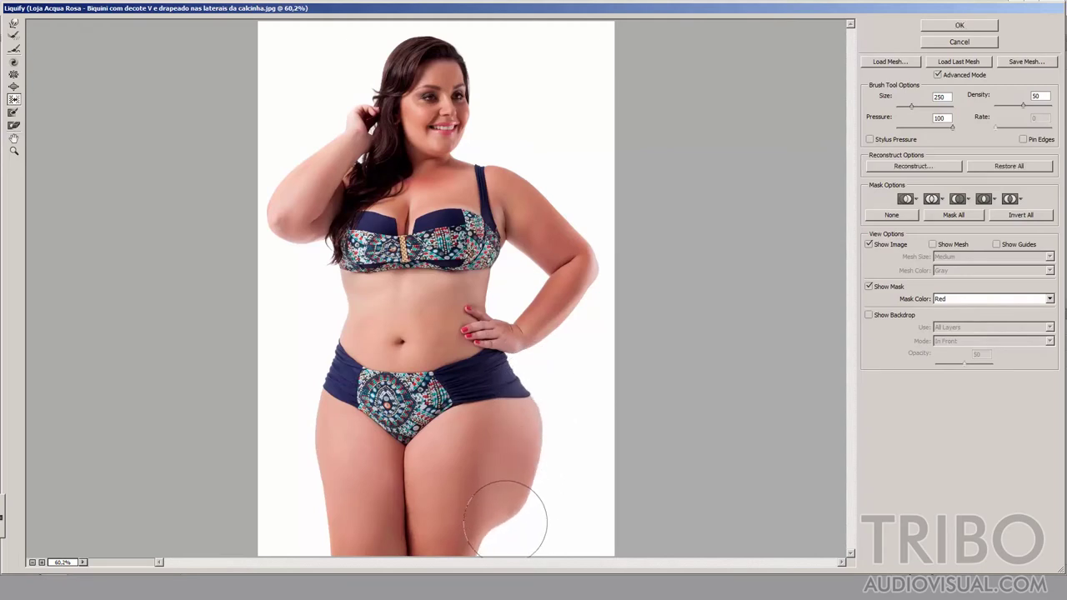
{"action": "mouse_move", "coordinate": [309, 512]}
{"action": "left_mouse_down"}
{"action": "mouse_move", "coordinate": [309, 387]}
{"action": "mouse_move", "coordinate": [291, 475]}
{"action": "mouse_move", "coordinate": [328, 476]}
{"action": "left_mouse_up"}
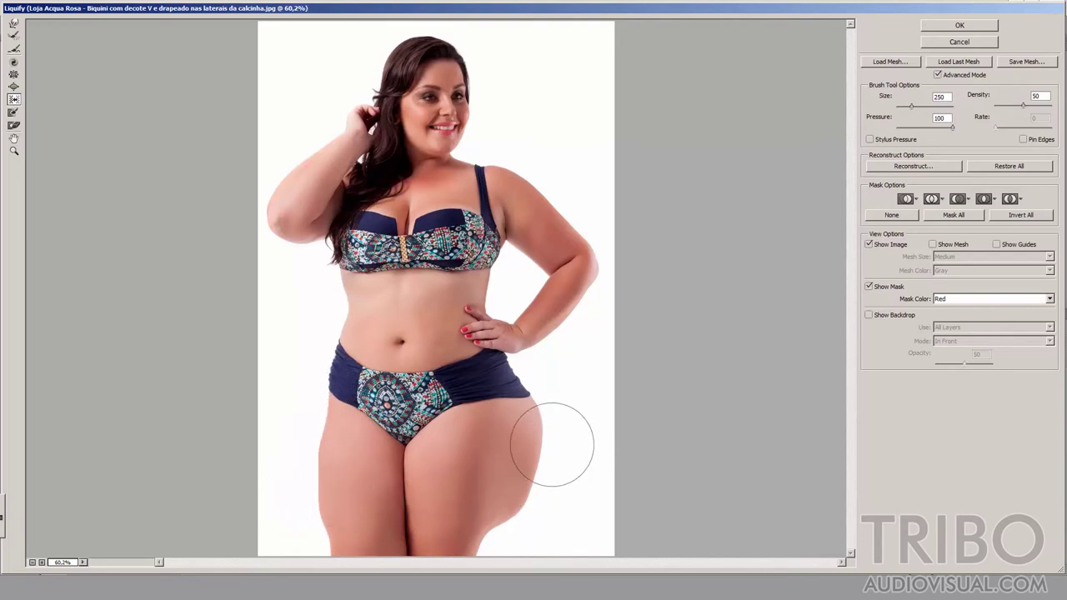
{"action": "left_click", "coordinate": [1006, 169]}
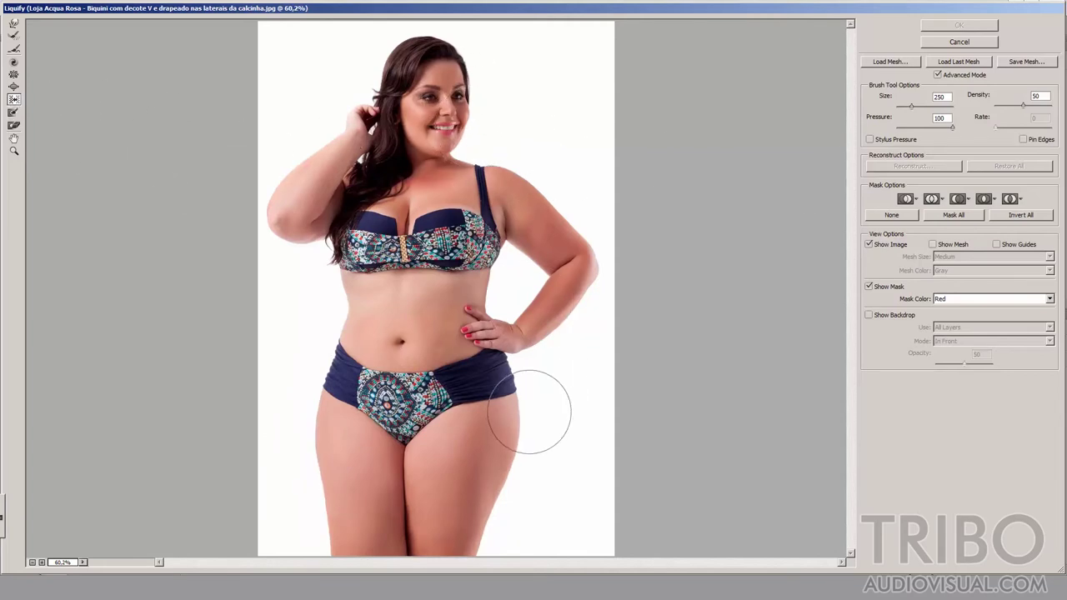
{"action": "key", "text": "bracketleft"}
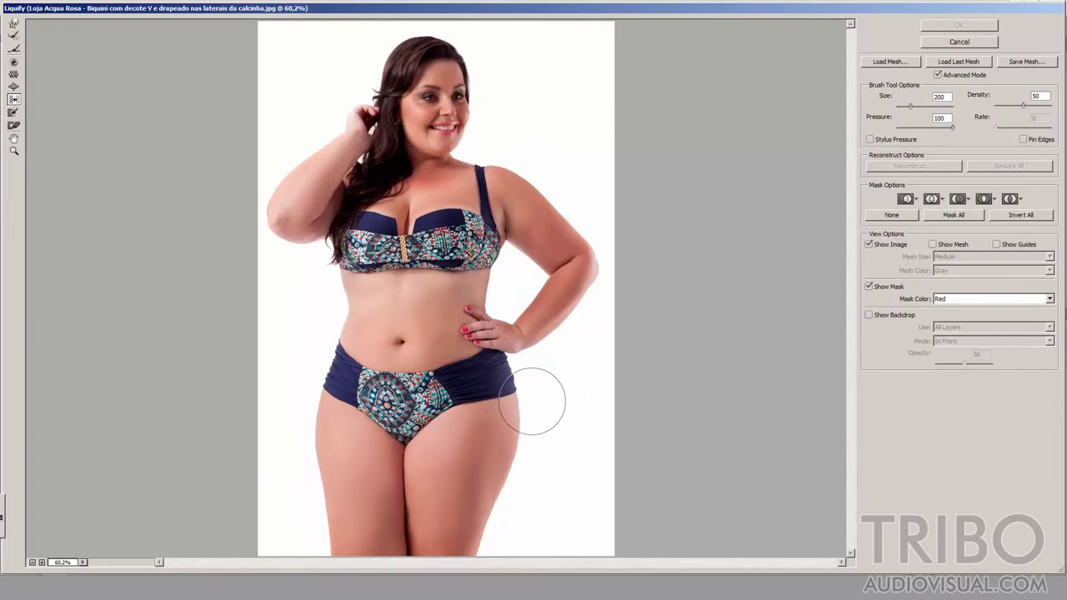
{"action": "mouse_move", "coordinate": [534, 409]}
{"action": "left_mouse_down"}
{"action": "mouse_move", "coordinate": [485, 530]}
{"action": "mouse_move", "coordinate": [525, 389]}
{"action": "left_mouse_up"}
{"action": "key", "text": "ctrl+alt+z"}
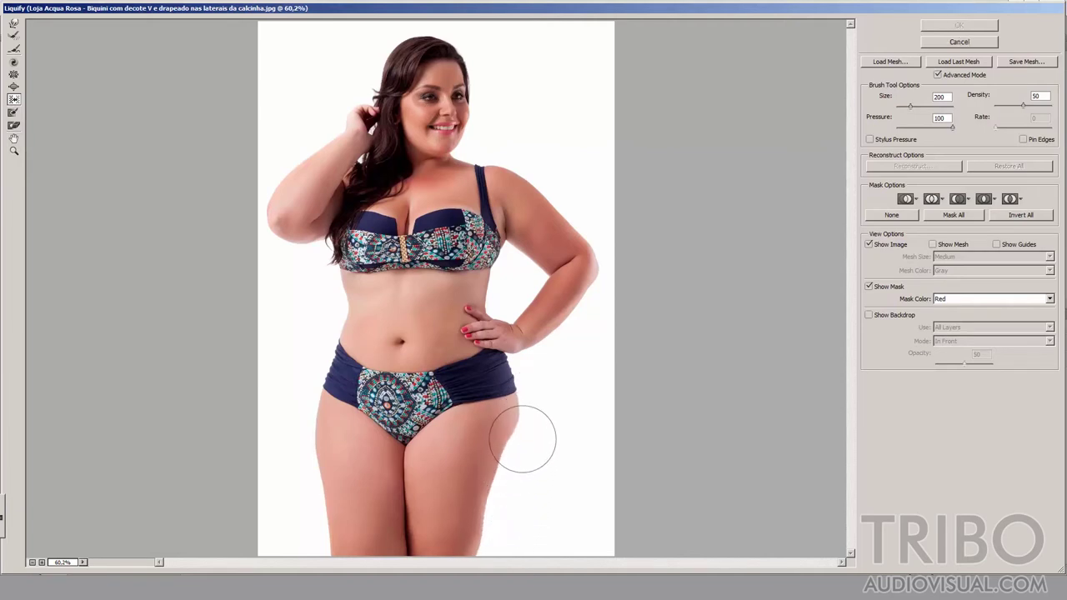
{"action": "key", "text": "ctrl+alt+z"}
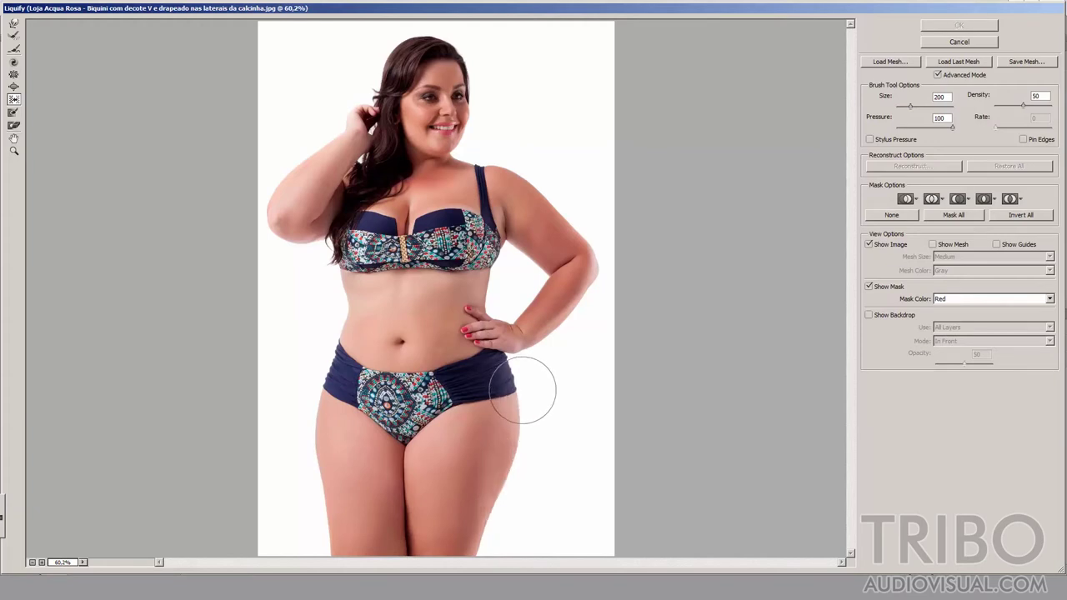
{"action": "mouse_move", "coordinate": [525, 387]}
{"action": "left_mouse_down"}
{"action": "mouse_move", "coordinate": [490, 522]}
{"action": "mouse_move", "coordinate": [508, 505]}
{"action": "mouse_move", "coordinate": [528, 436]}
{"action": "mouse_move", "coordinate": [526, 383]}
{"action": "left_mouse_up"}
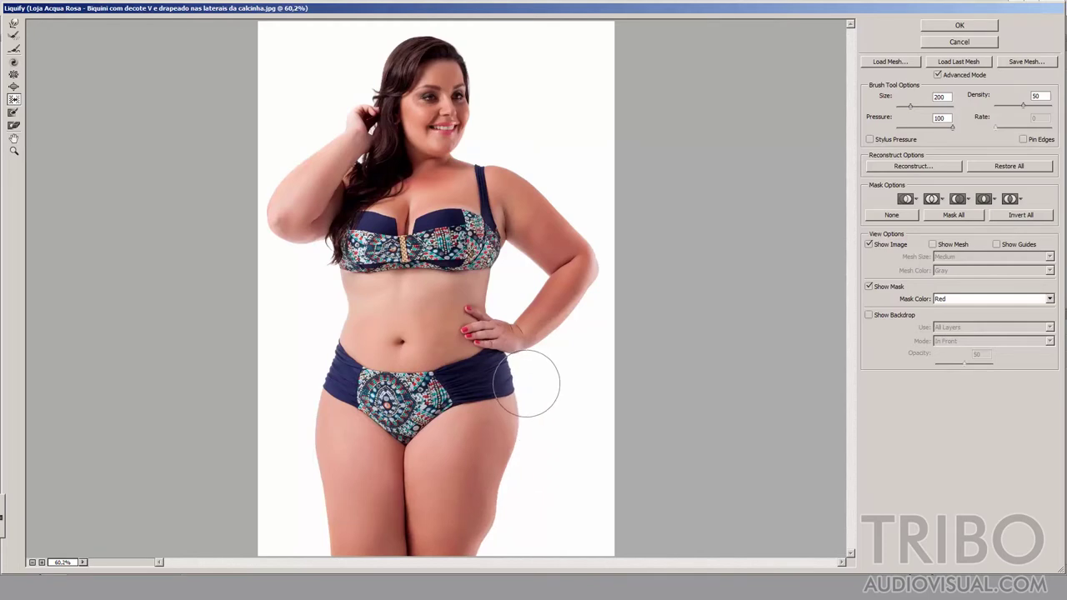
{"action": "left_click", "coordinate": [1008, 166]}
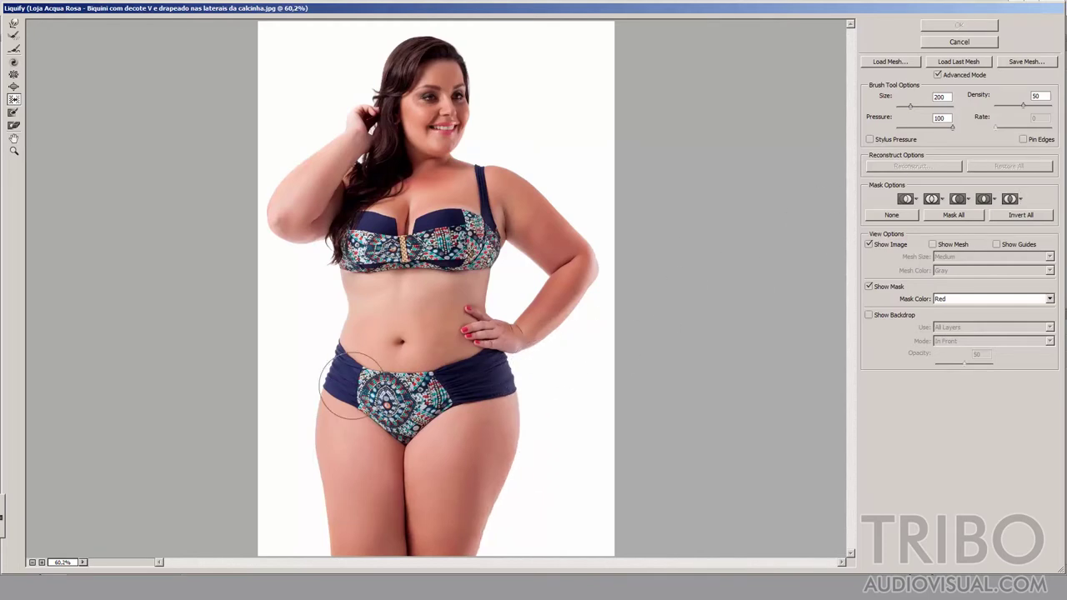
{"action": "mouse_move", "coordinate": [315, 400]}
{"action": "left_mouse_down"}
{"action": "mouse_move", "coordinate": [305, 431]}
{"action": "mouse_move", "coordinate": [316, 522]}
{"action": "mouse_move", "coordinate": [342, 554]}
{"action": "left_mouse_up"}
{"action": "mouse_move", "coordinate": [488, 531]}
{"action": "left_mouse_down"}
{"action": "mouse_move", "coordinate": [524, 429]}
{"action": "mouse_move", "coordinate": [521, 380]}
{"action": "mouse_move", "coordinate": [505, 459]}
{"action": "mouse_move", "coordinate": [450, 541]}
{"action": "left_mouse_up"}
{"action": "key", "text": "ctrl+alt+z"}
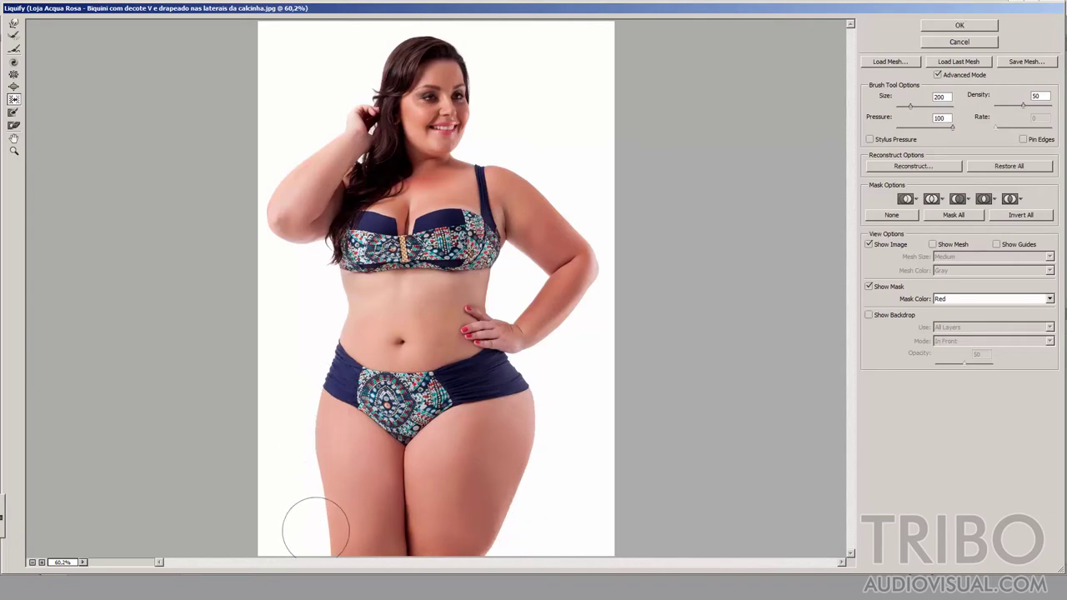
{"action": "mouse_move", "coordinate": [315, 528]}
{"action": "left_mouse_down"}
{"action": "mouse_move", "coordinate": [309, 495]}
{"action": "mouse_move", "coordinate": [334, 372]}
{"action": "left_mouse_up"}
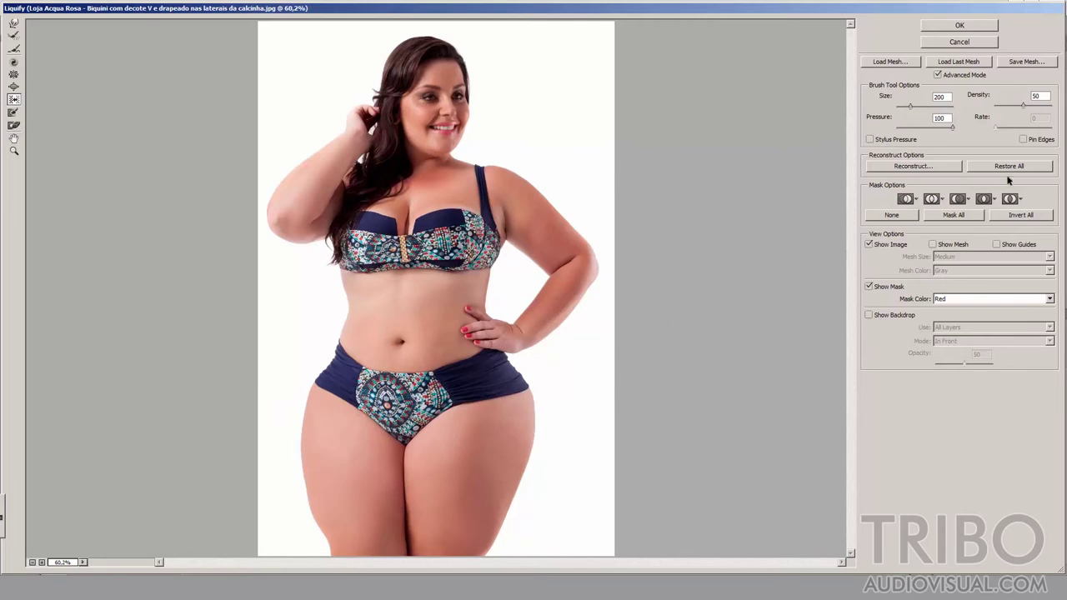
{"action": "left_click", "coordinate": [1004, 166]}
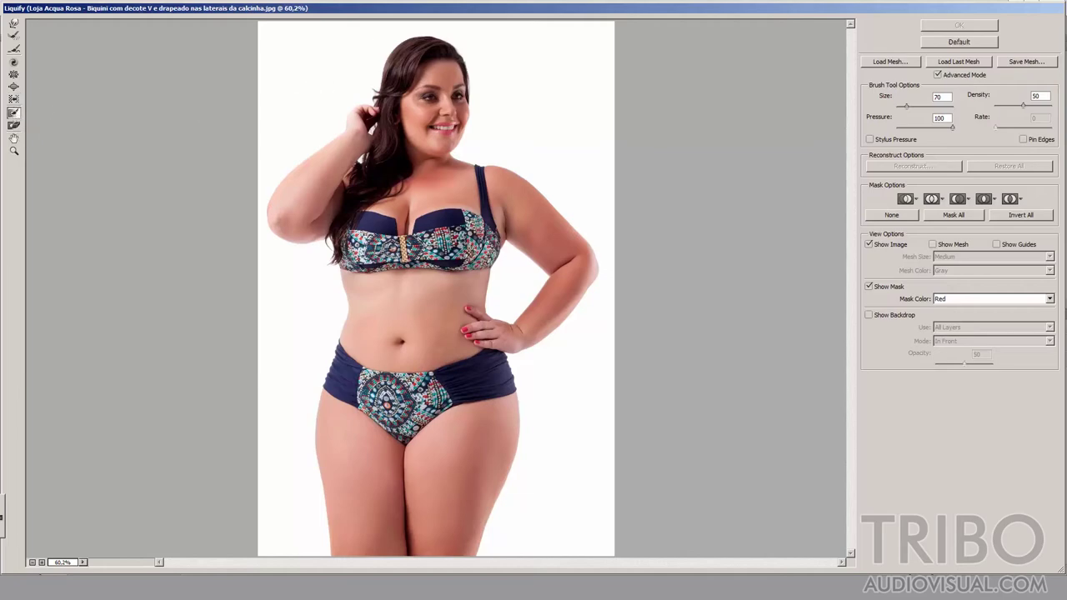
Zoom to 200% on the face and freeze-mask the eyebrows, eyes, nose and mouth.
{"action": "key", "text": "ctrl+plus"}
{"action": "key", "text": "ctrl+plus"}
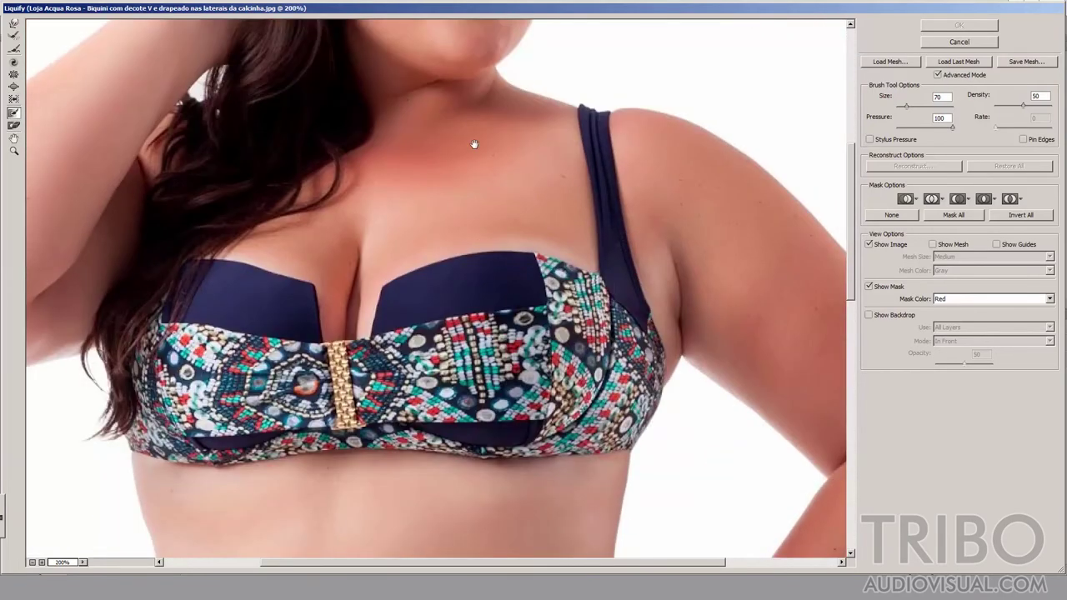
{"action": "left_click_drag", "start_coordinate": [475, 144], "coordinate": [485, 503]}
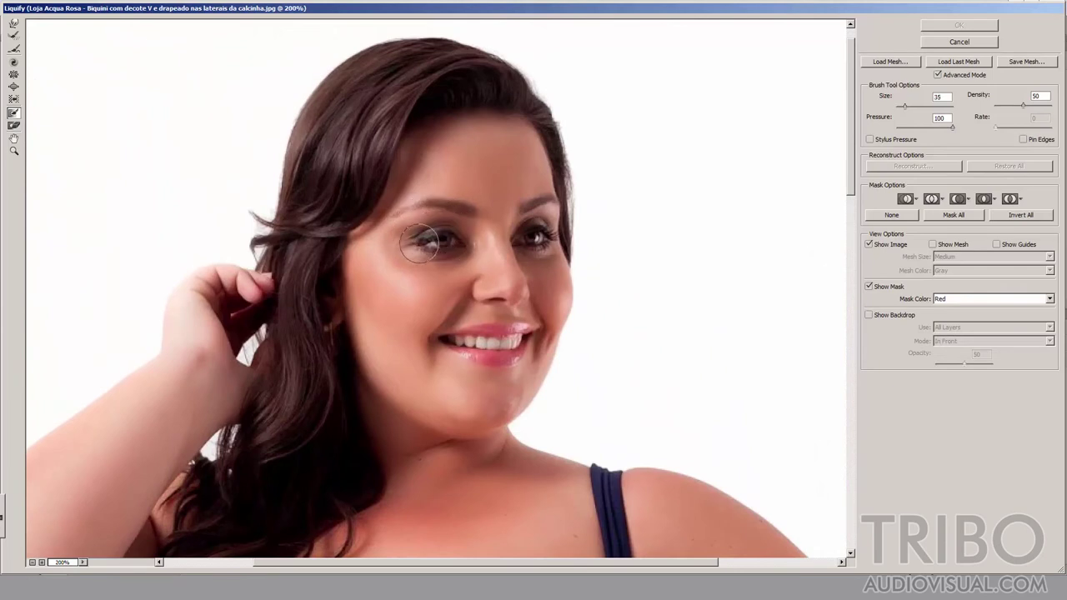
{"action": "left_click_drag", "start_coordinate": [414, 244], "coordinate": [425, 247]}
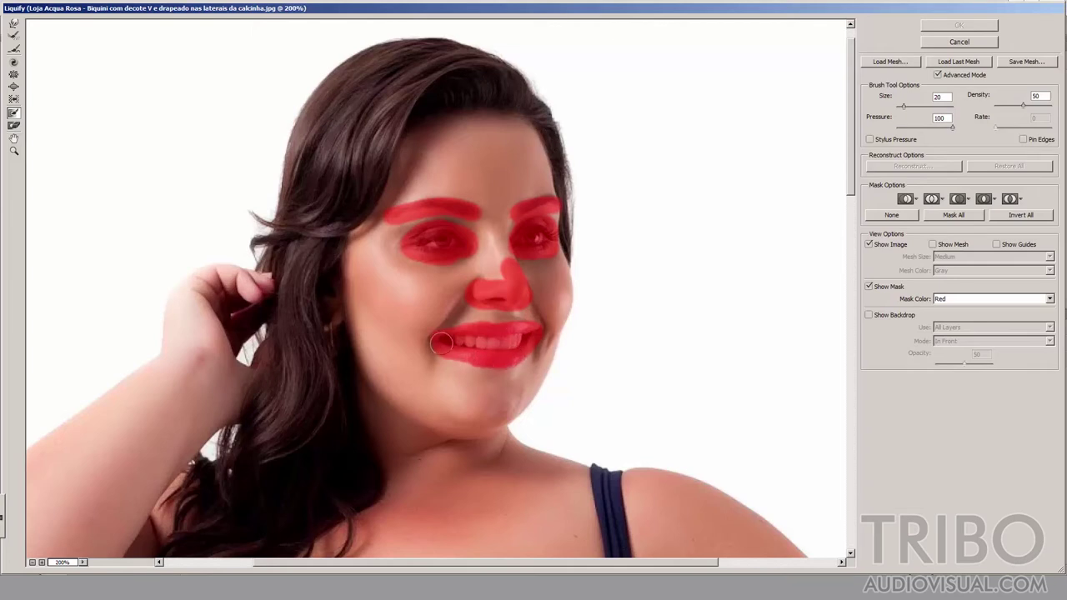
{"action": "scroll", "coordinate": [208, 112], "scroll_direction": "down", "scroll_amount": 1}
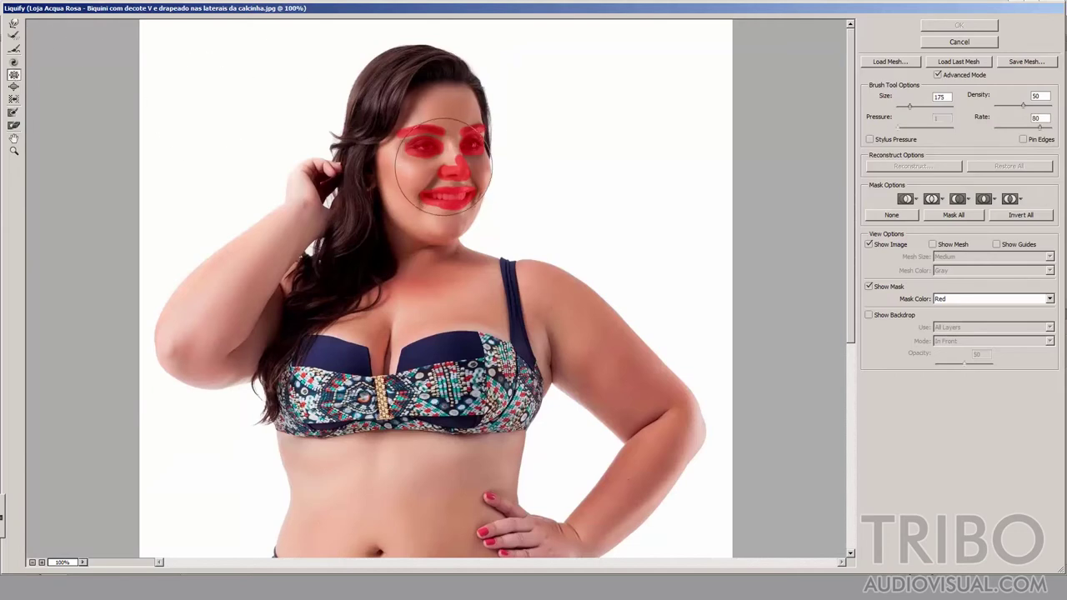
Pucker the face at brush size 400, thaw the feature mask, and apply Liquify.
{"action": "key", "text": "bracketright"}
{"action": "key", "text": "bracketright"}
{"action": "key", "text": "bracketright"}
{"action": "key", "text": "bracketright"}
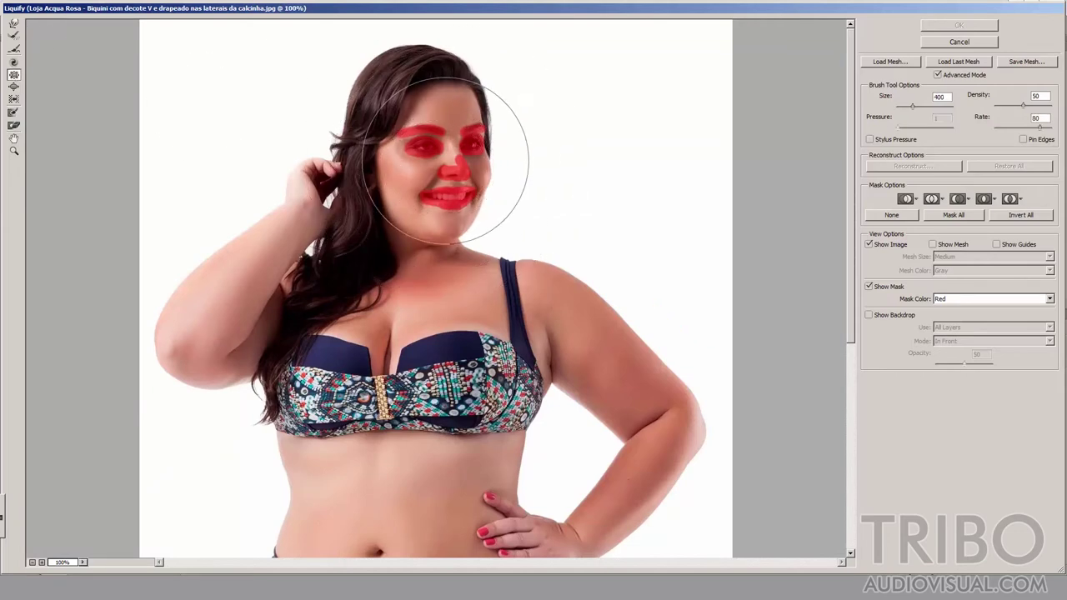
{"action": "left_click_drag", "start_coordinate": [444, 162], "coordinate": [442, 165]}
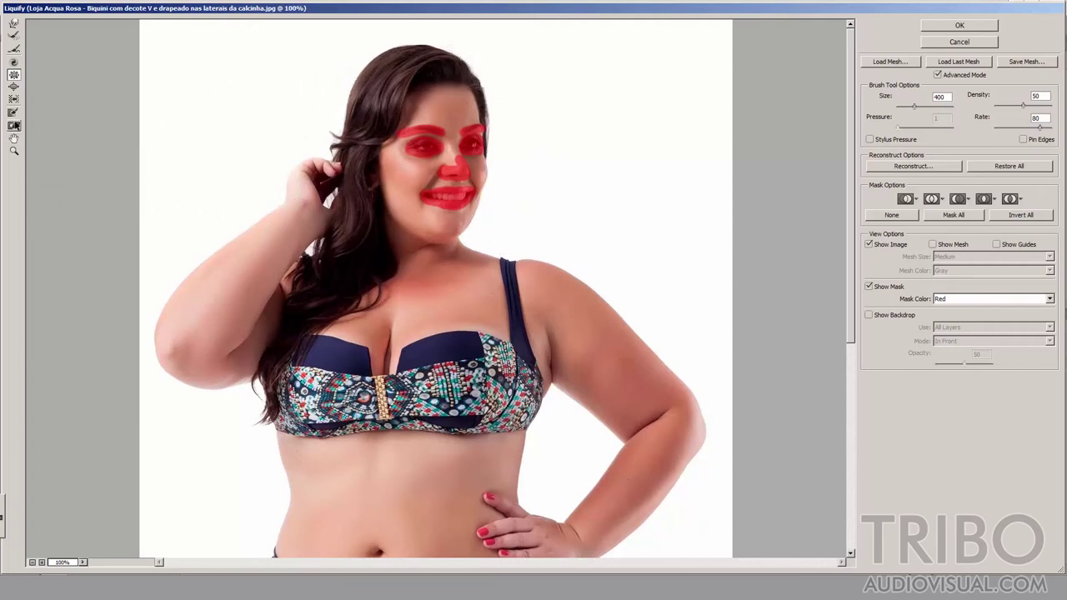
{"action": "left_click", "coordinate": [14, 125]}
{"action": "left_click_drag", "start_coordinate": [441, 133], "coordinate": [462, 146]}
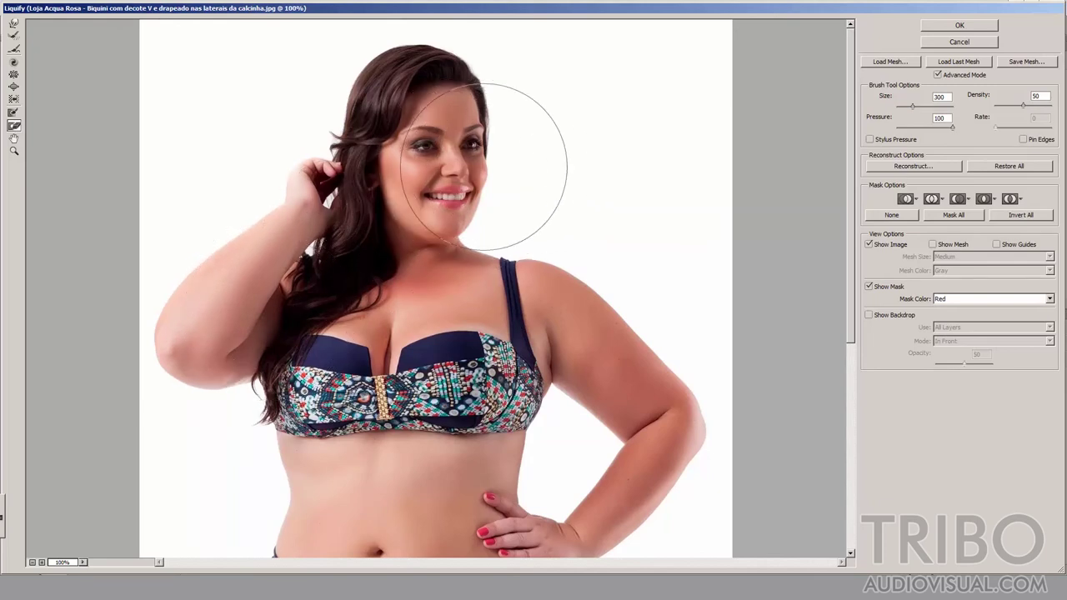
{"action": "left_click", "coordinate": [959, 26]}
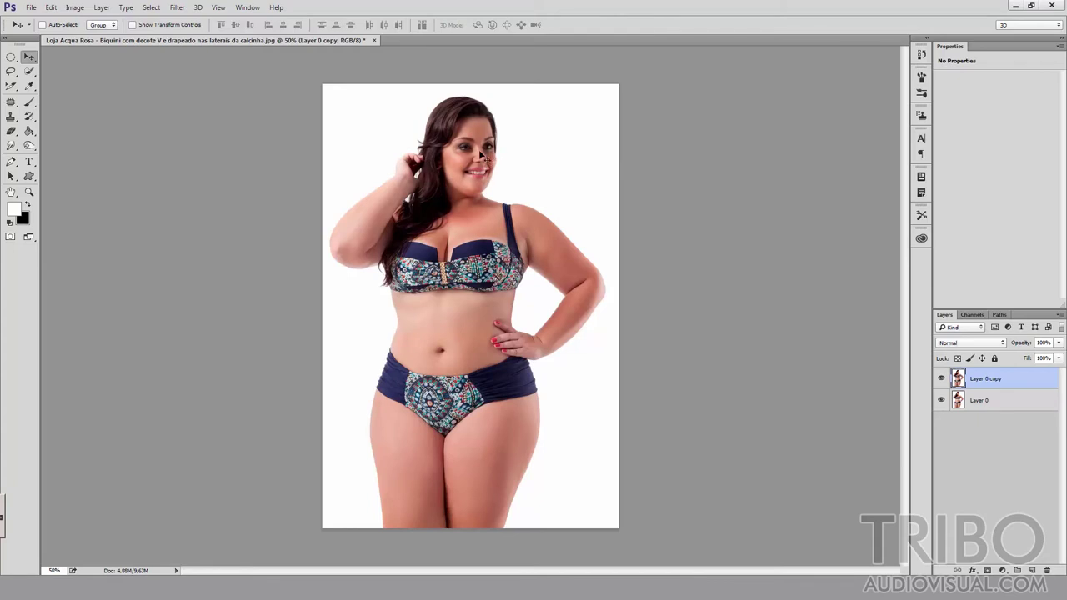
{"action": "key", "text": "ctrl"}
{"action": "key", "text": "Delete"}
{"action": "key", "text": "ctrl+j"}
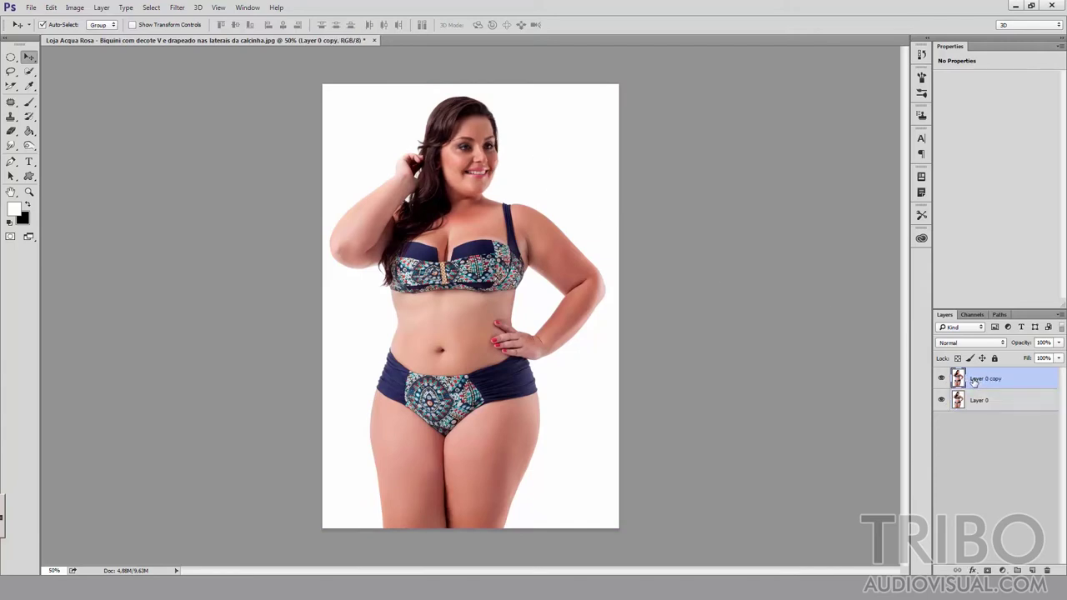
{"action": "left_click", "coordinate": [178, 7]}
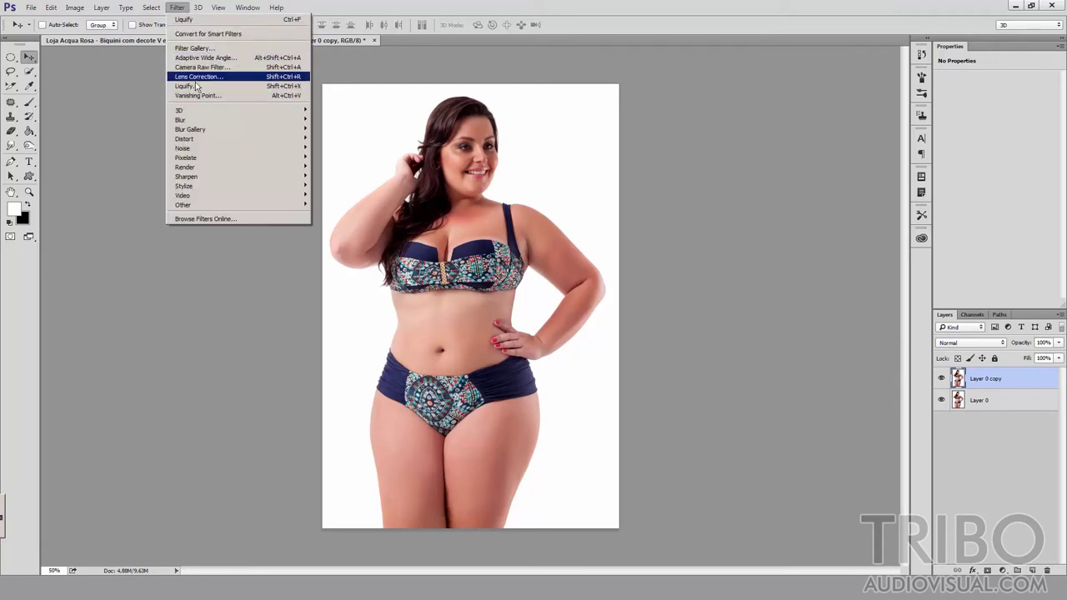
{"action": "left_click", "coordinate": [190, 85]}
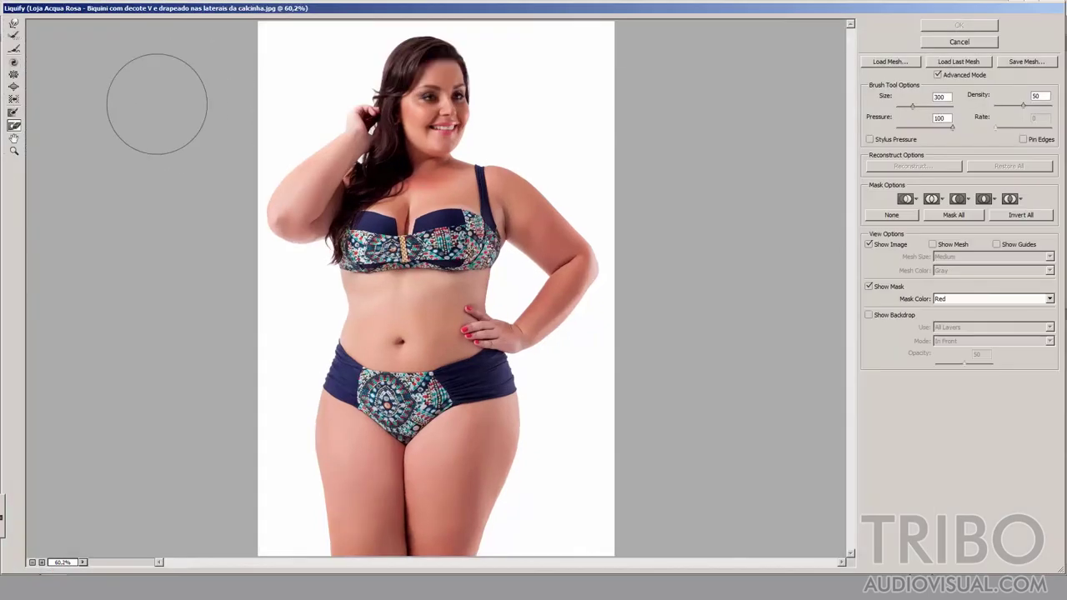
{"action": "scroll", "coordinate": [401, 333], "scroll_direction": "up", "scroll_amount": 3}
{"action": "scroll", "coordinate": [400, 334], "scroll_direction": "up", "scroll_amount": 3}
{"action": "scroll", "coordinate": [400, 333], "scroll_direction": "down", "scroll_amount": 5}
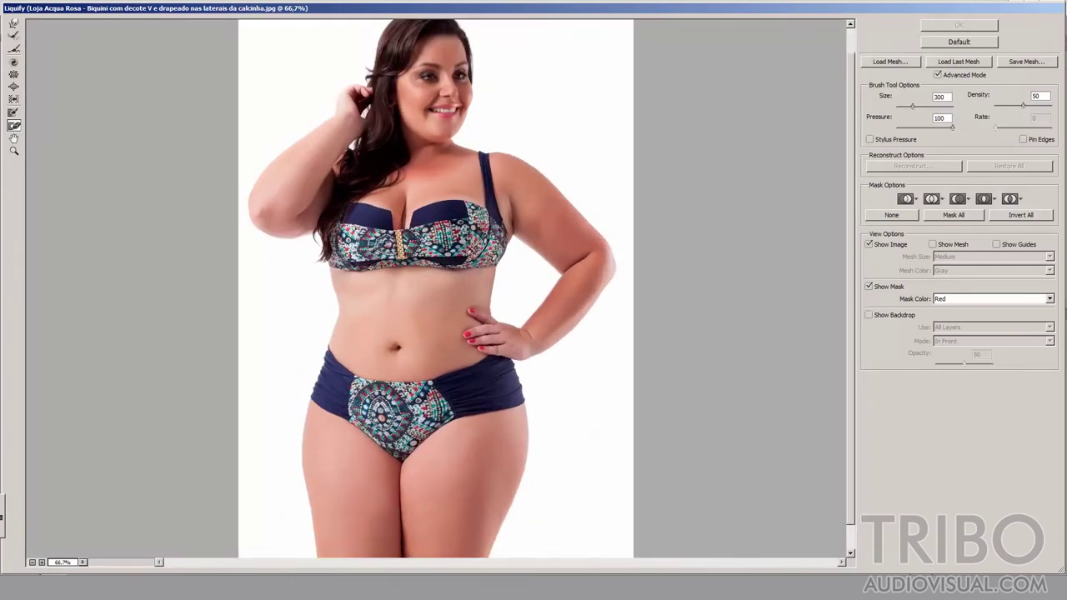
{"action": "scroll", "coordinate": [435, 290], "scroll_direction": "up", "scroll_amount": 1}
{"action": "scroll", "coordinate": [435, 290], "scroll_direction": "up", "scroll_amount": 1}
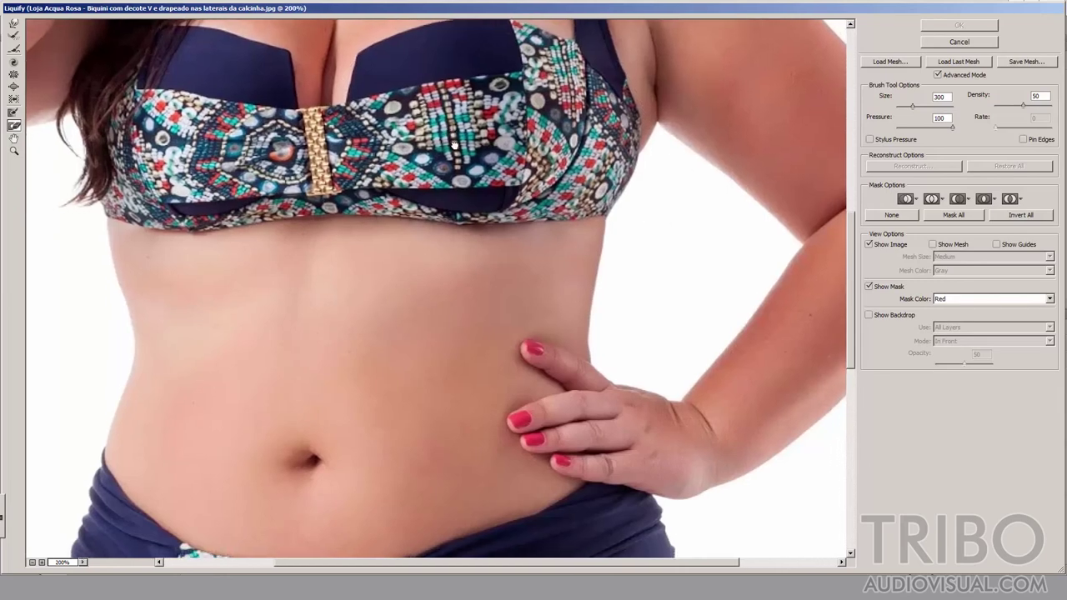
{"action": "scroll", "coordinate": [454, 146], "scroll_direction": "down", "scroll_amount": 1}
{"action": "scroll", "coordinate": [504, 378], "scroll_direction": "down", "scroll_amount": 2}
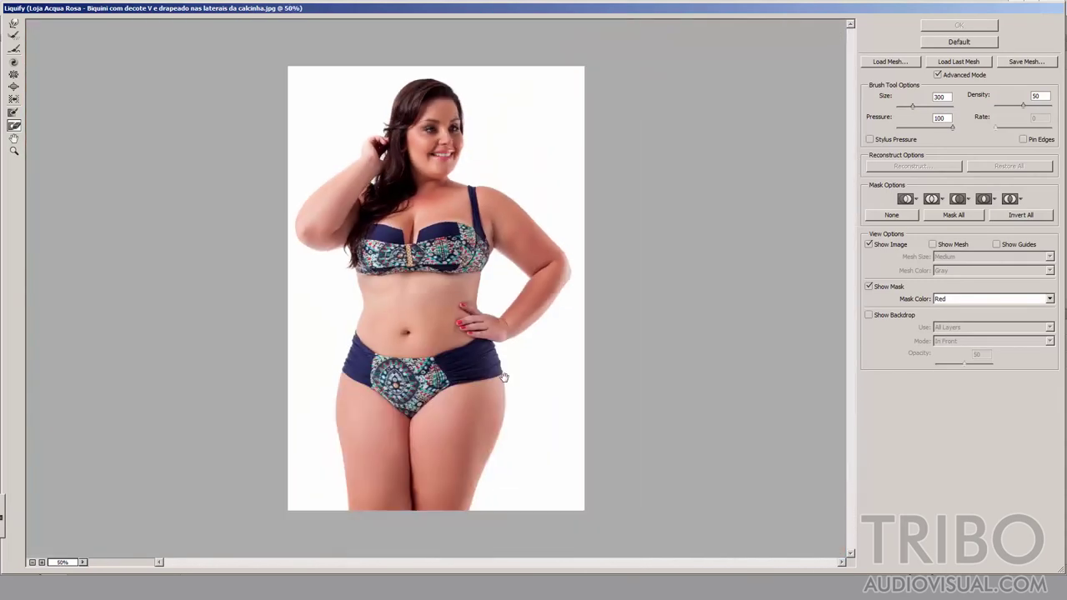
{"action": "scroll", "coordinate": [504, 378], "scroll_direction": "up", "scroll_amount": 1}
{"action": "scroll", "coordinate": [503, 378], "scroll_direction": "down", "scroll_amount": 1}
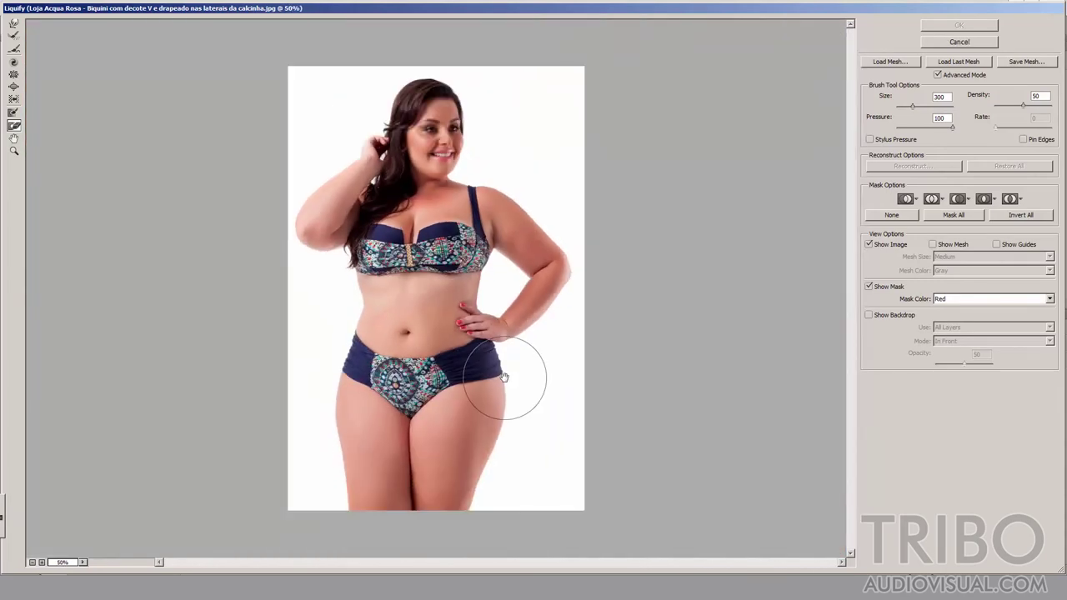
Pucker the face, arm and shoulder inward, resizing the brush to suit each area.
{"action": "left_click", "coordinate": [13, 76]}
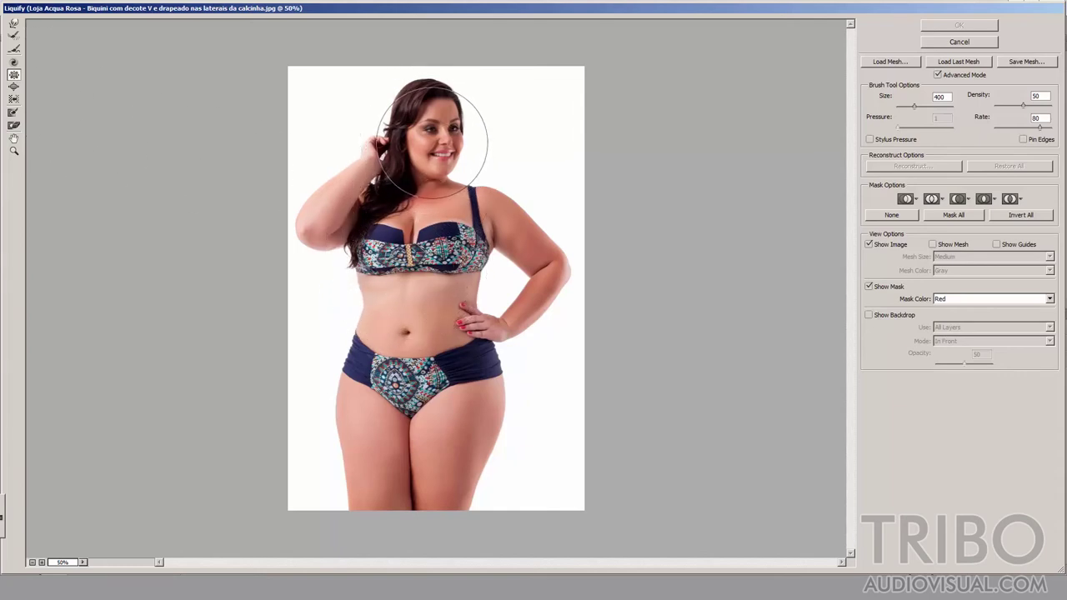
{"action": "left_click_drag", "start_coordinate": [434, 141], "coordinate": [433, 150]}
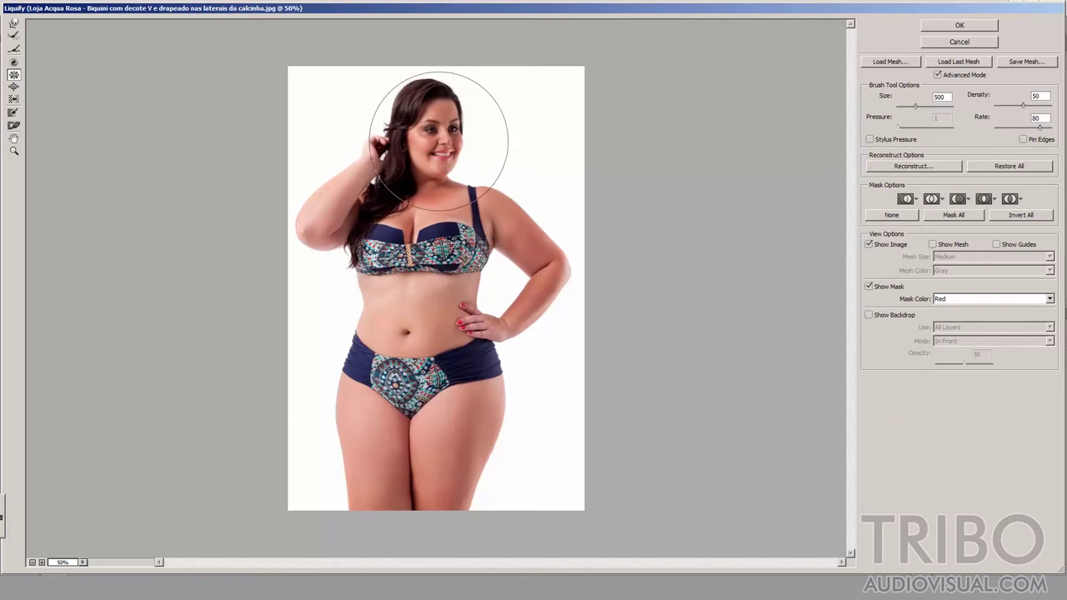
{"action": "key", "text": "bracketleft"}
{"action": "key", "text": "bracketleft"}
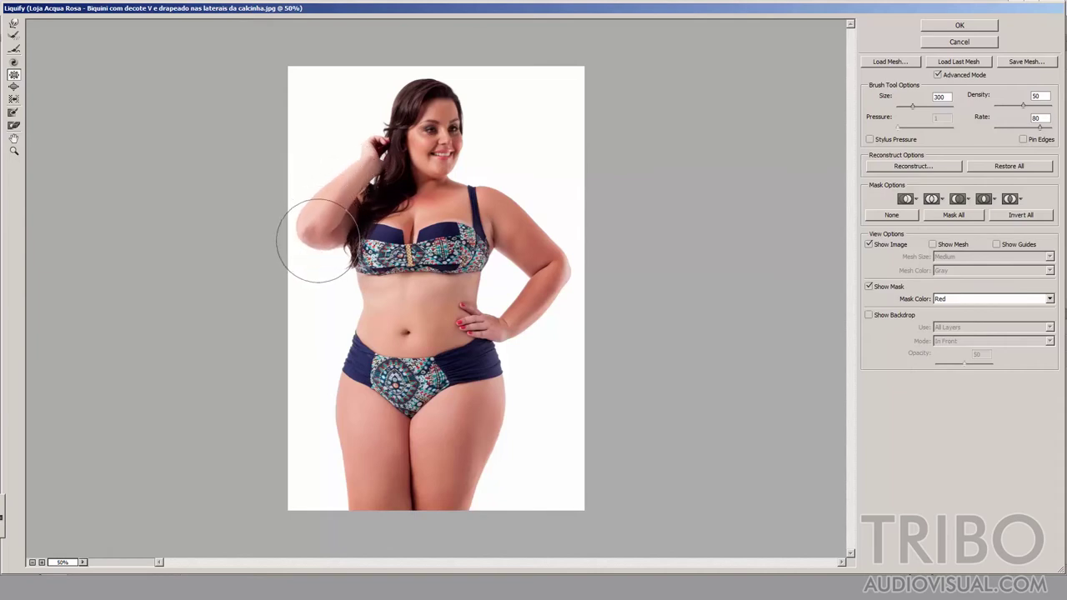
{"action": "key", "text": "bracketleft"}
{"action": "key", "text": "bracketleft"}
{"action": "key", "text": "bracketleft"}
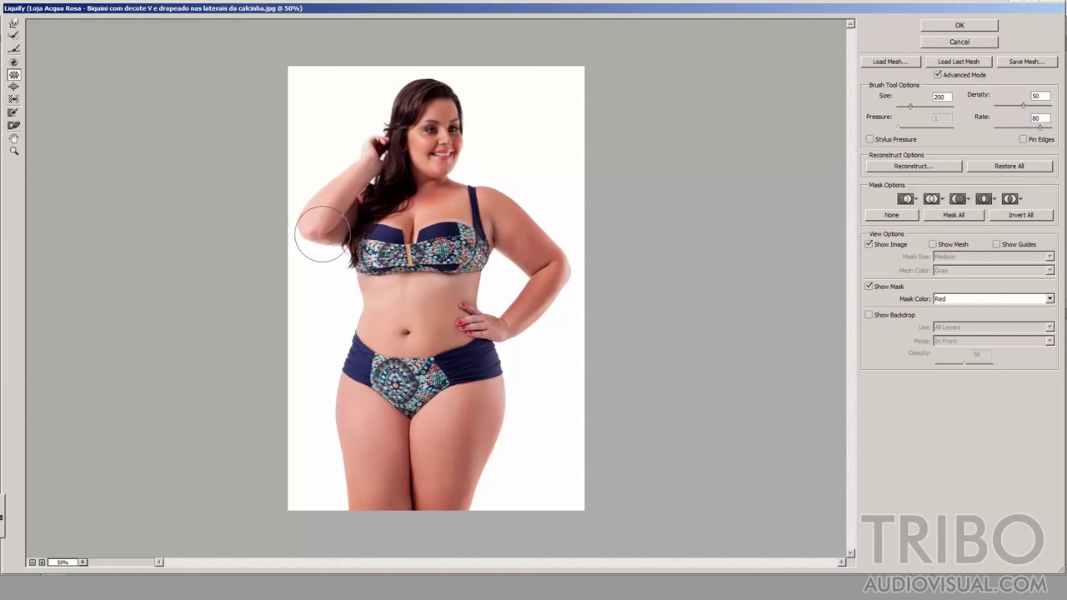
{"action": "key", "text": "bracketright"}
{"action": "key", "text": "bracketright"}
{"action": "key", "text": "bracketright"}
{"action": "key", "text": "bracketright"}
{"action": "key", "text": "bracketright"}
{"action": "key", "text": "bracketright"}
{"action": "key", "text": "bracketleft"}
{"action": "key", "text": "bracketleft"}
{"action": "key", "text": "bracketleft"}
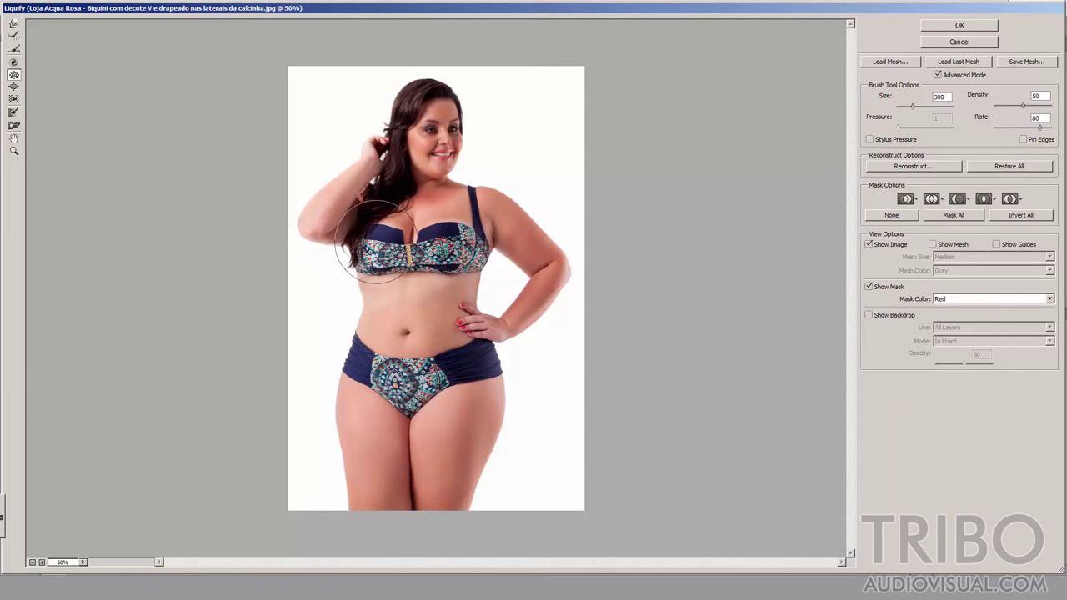
{"action": "key", "text": "bracketleft"}
{"action": "key", "text": "bracketleft"}
{"action": "key", "text": "bracketleft"}
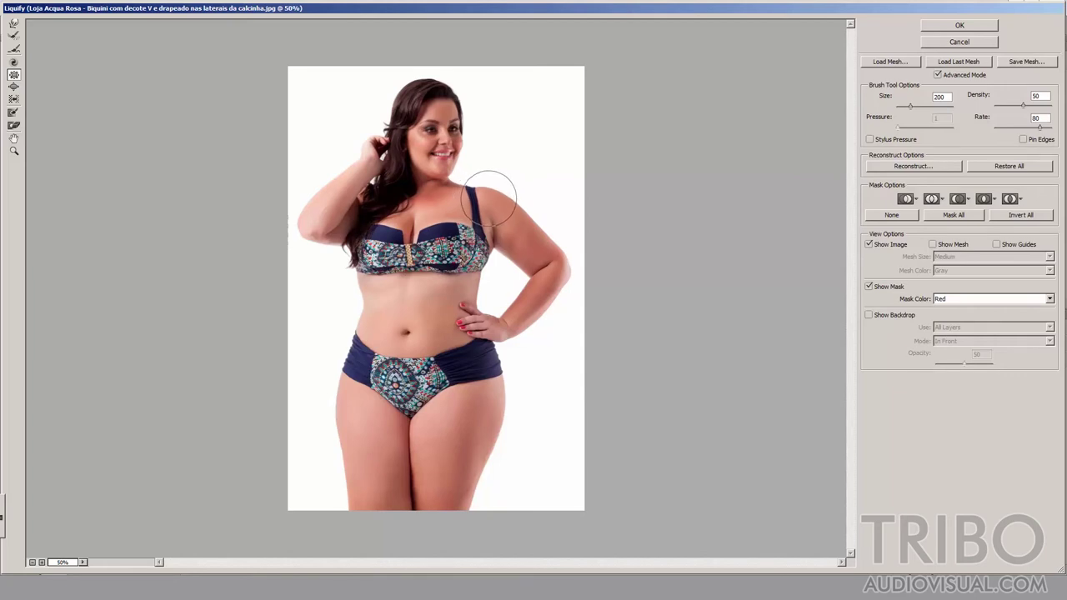
{"action": "key", "text": "bracketright"}
{"action": "key", "text": "bracketright"}
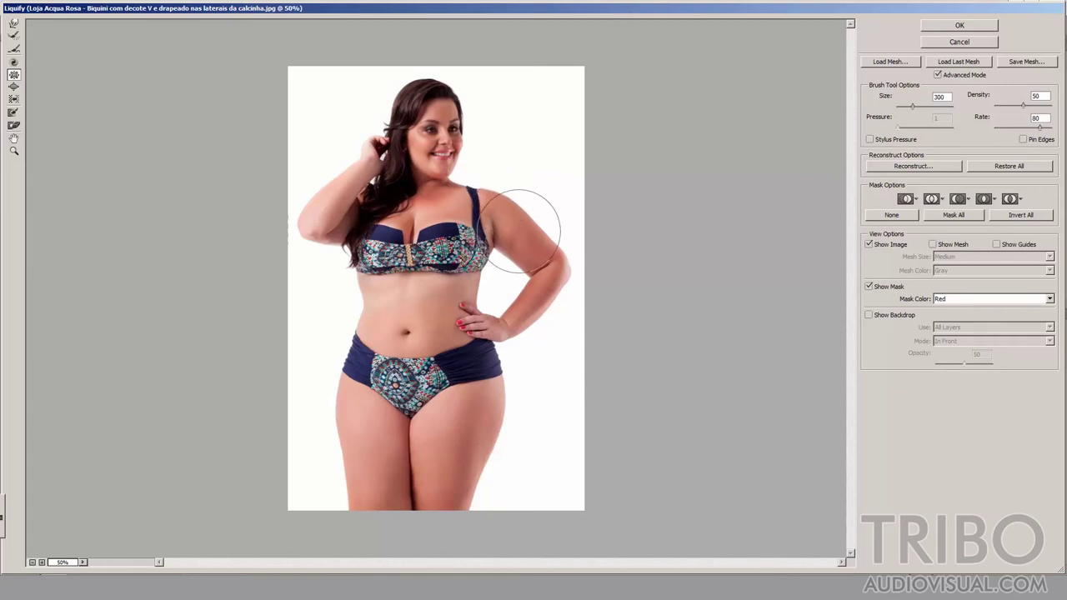
{"action": "key", "text": "bracketright"}
{"action": "key", "text": "bracketright"}
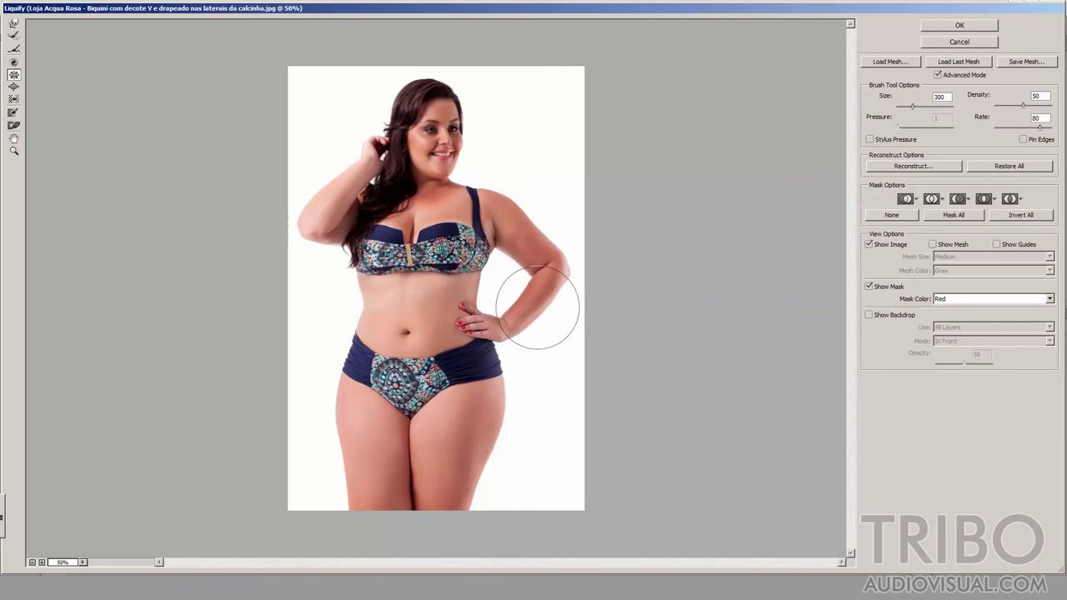
Pucker the hand, belly and waist, leaving the brush at size 300.
{"action": "key", "text": "bracketleft"}
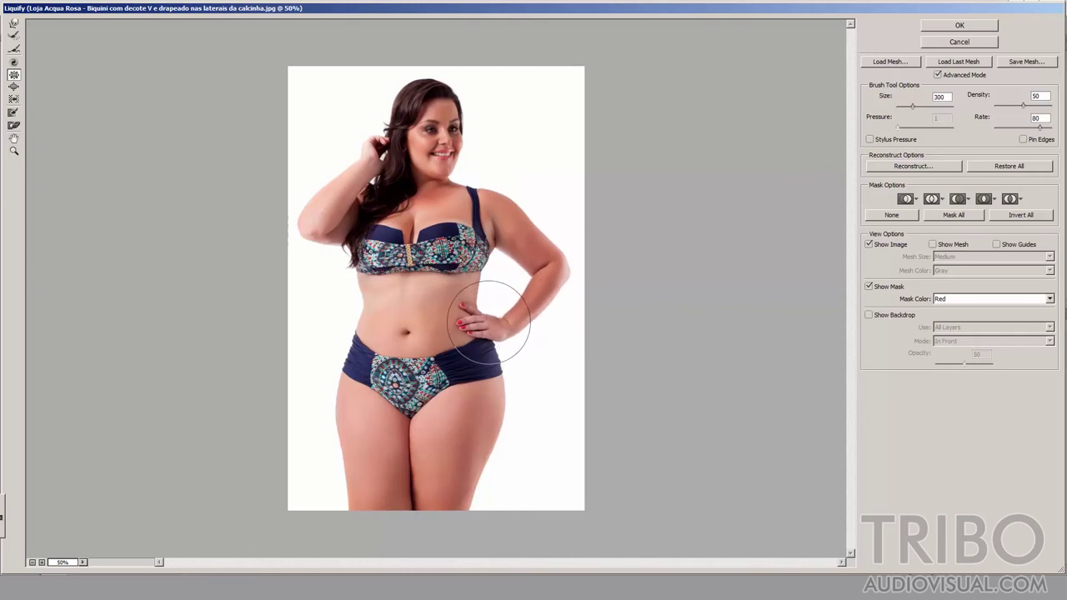
{"action": "key", "text": "bracketleft"}
{"action": "key", "text": "bracketleft"}
{"action": "key", "text": "bracketleft"}
{"action": "key", "text": "bracketleft"}
{"action": "key", "text": "bracketleft"}
{"action": "key", "text": "bracketleft"}
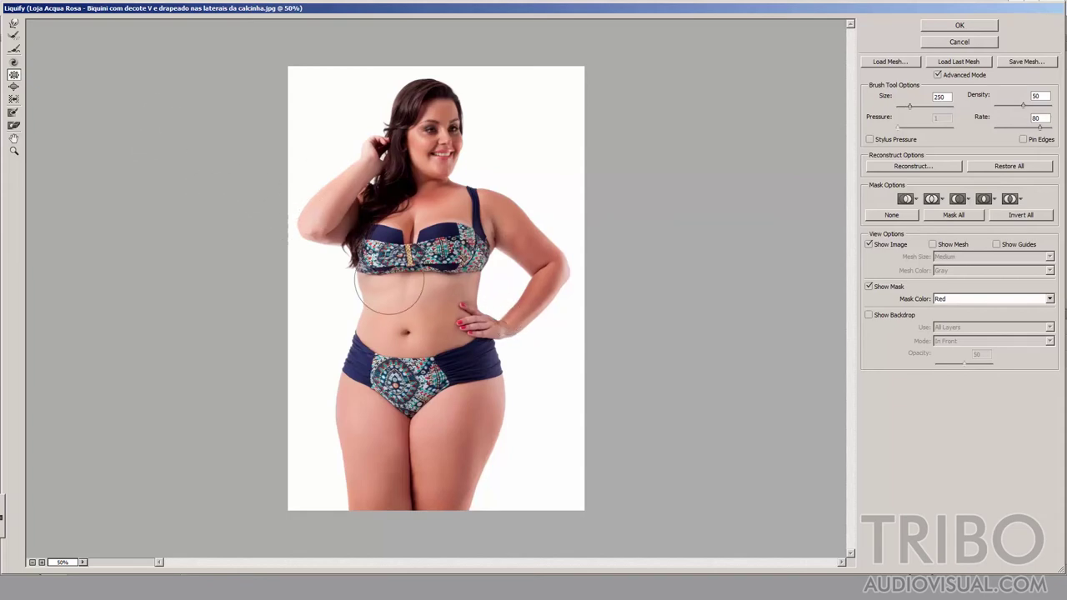
{"action": "key", "text": "bracketright"}
{"action": "key", "text": "bracketright"}
{"action": "key", "text": "bracketright"}
{"action": "key", "text": "bracketright"}
{"action": "key", "text": "bracketright"}
{"action": "key", "text": "bracketright"}
{"action": "key", "text": "bracketright"}
{"action": "key", "text": "bracketright"}
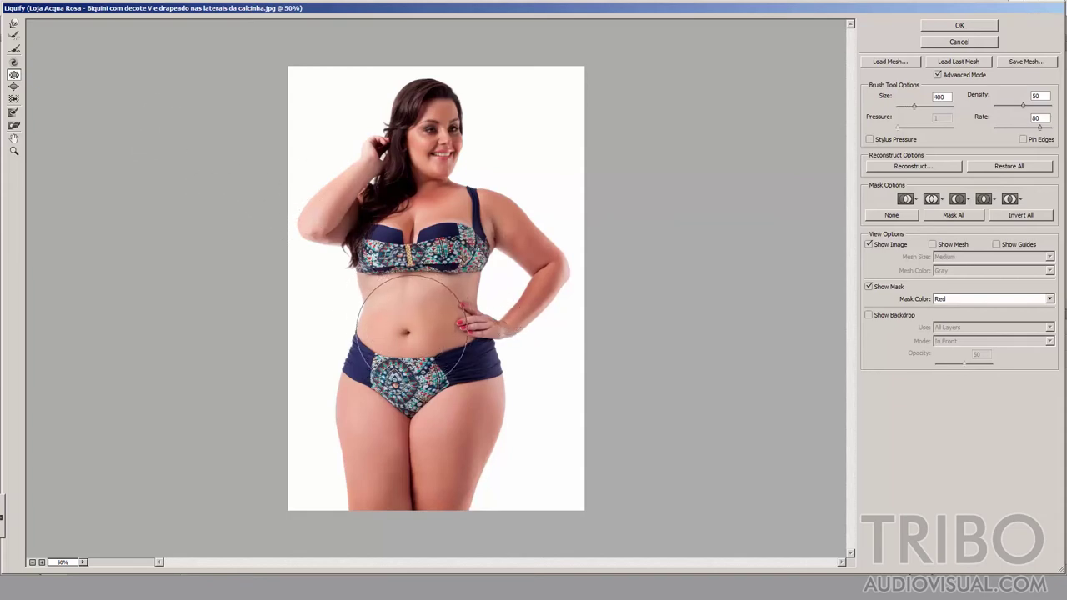
{"action": "key", "text": "bracketright"}
{"action": "key", "text": "bracketright"}
{"action": "key", "text": "bracketright"}
{"action": "key", "text": "bracketleft"}
{"action": "key", "text": "bracketleft"}
{"action": "key", "text": "bracketleft"}
{"action": "key", "text": "bracketleft"}
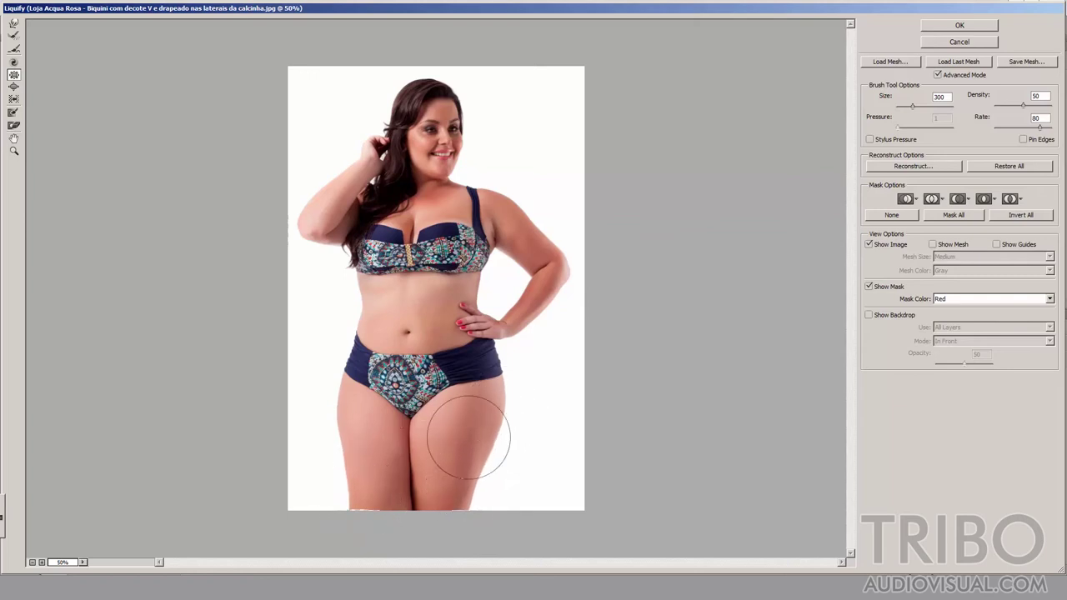
Enlarge the Pucker brush and pinch the hips and thighs inward, ending at size 600.
{"action": "key", "text": "bracketright"}
{"action": "key", "text": "bracketright"}
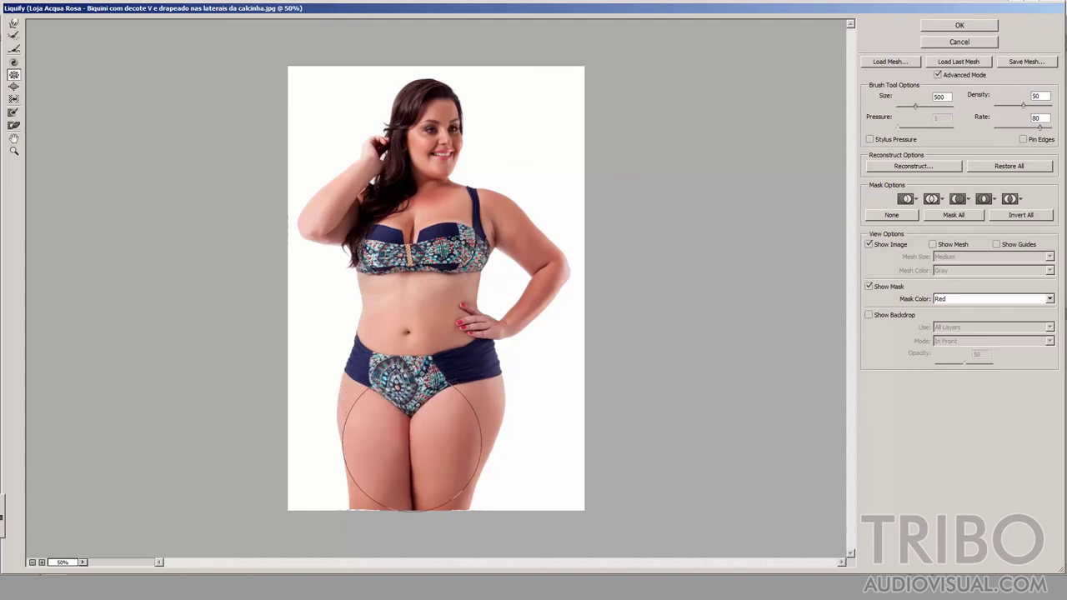
{"action": "key", "text": "bracketright"}
{"action": "key", "text": "bracketright"}
{"action": "key", "text": "bracketright"}
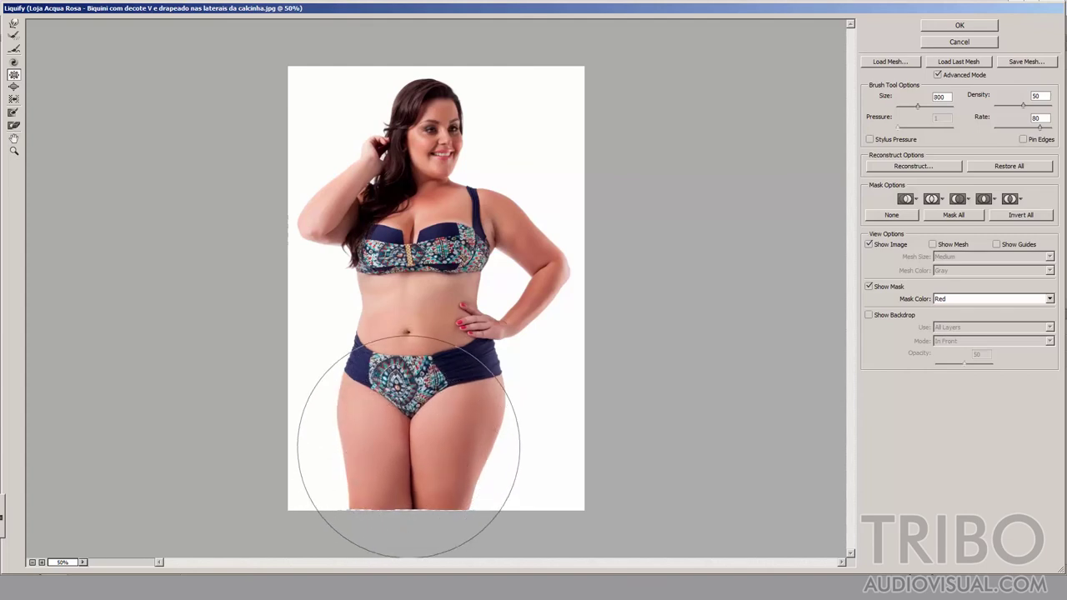
{"action": "key", "text": "bracketright"}
{"action": "left_click_drag", "start_coordinate": [417, 437], "coordinate": [415, 398]}
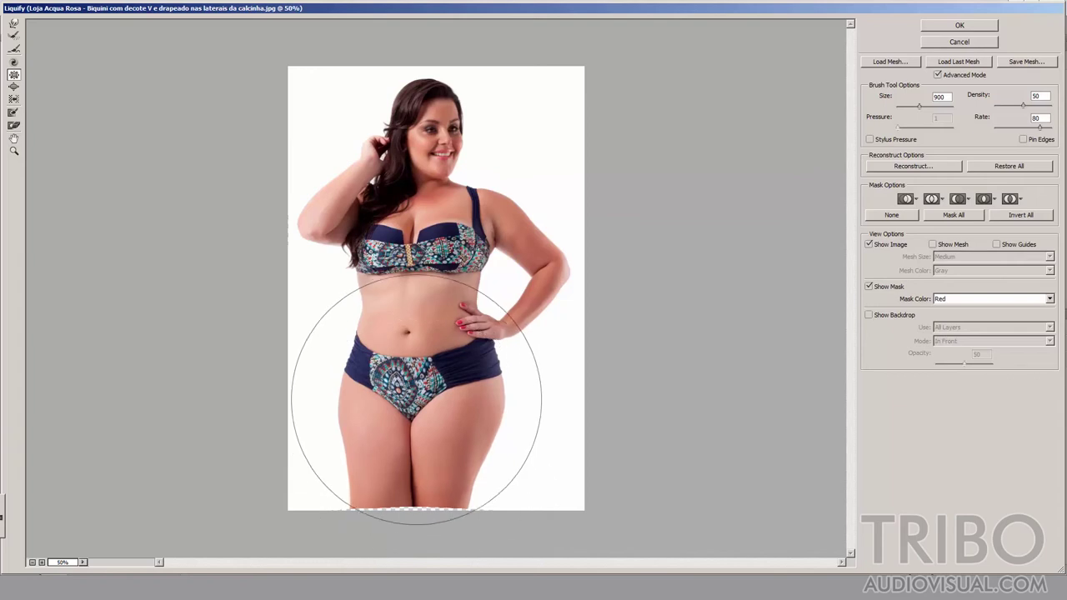
{"action": "key", "text": "bracketleft"}
{"action": "key", "text": "bracketleft"}
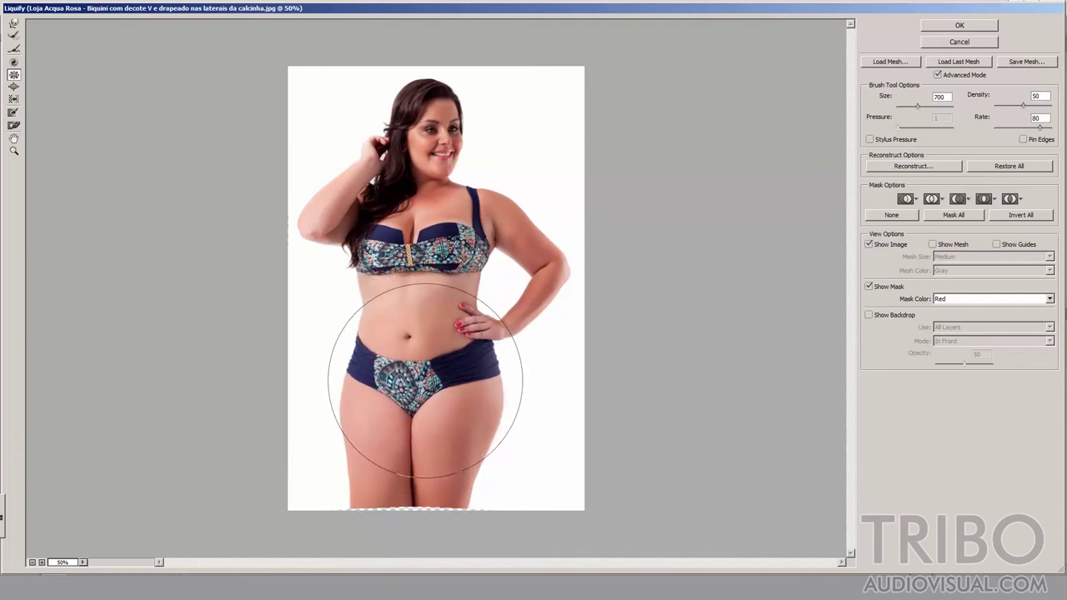
{"action": "key", "text": "bracketleft"}
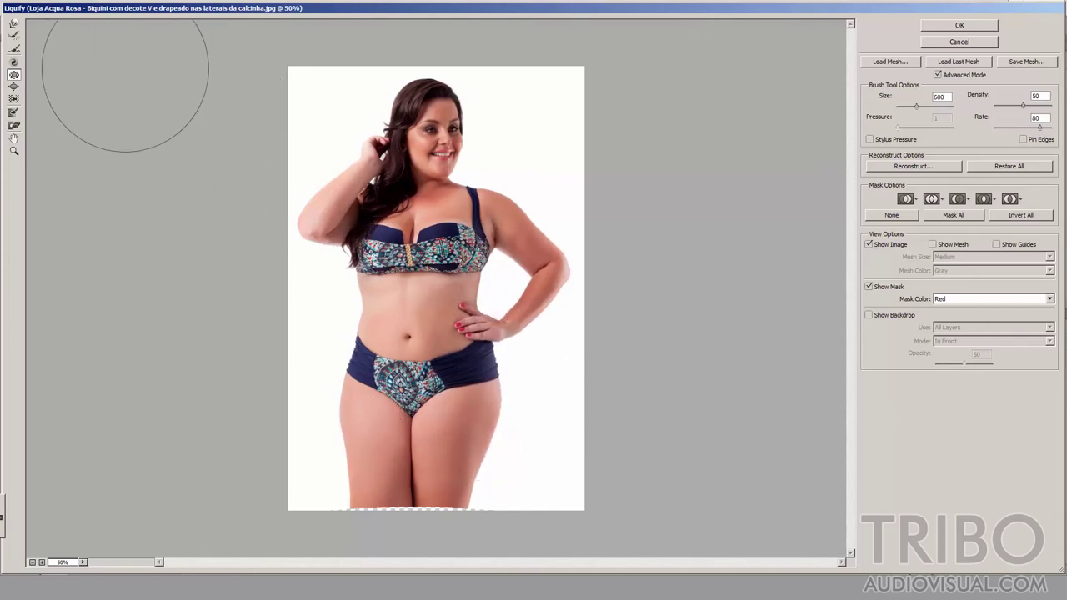
Pick the Forward Warp tool and reduce its brush size to 150 for the arm and waist edges.
{"action": "left_click", "coordinate": [14, 25]}
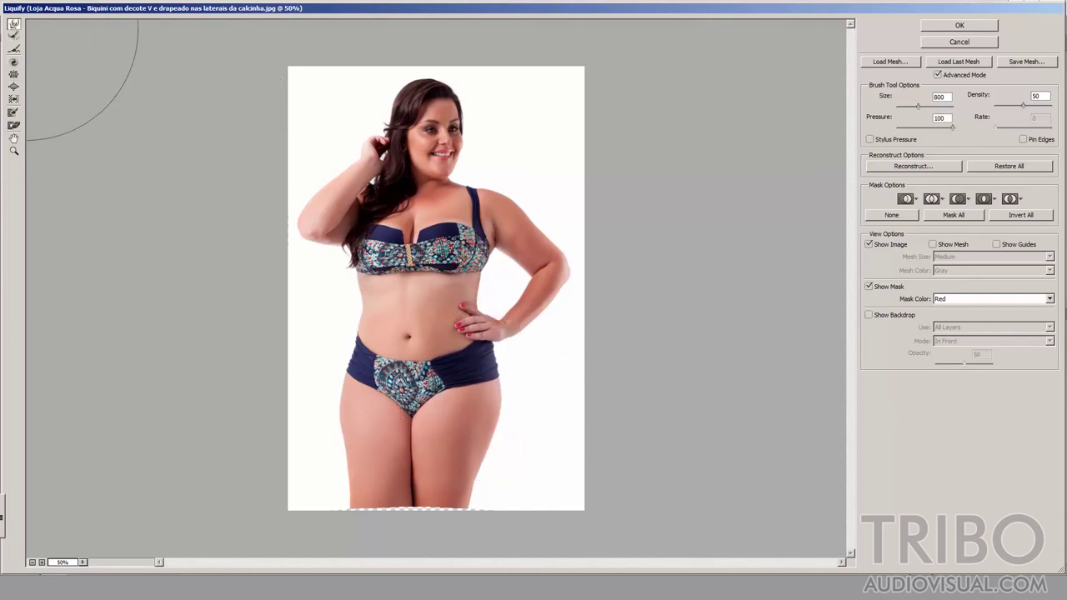
{"action": "key", "text": "bracketleft"}
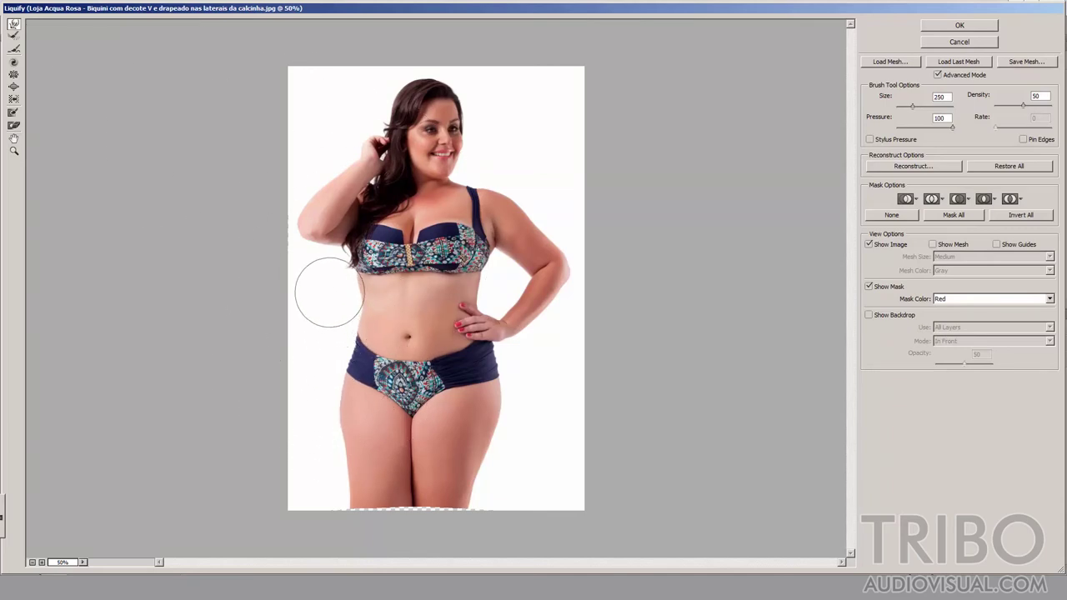
{"action": "key", "text": "bracketleft"}
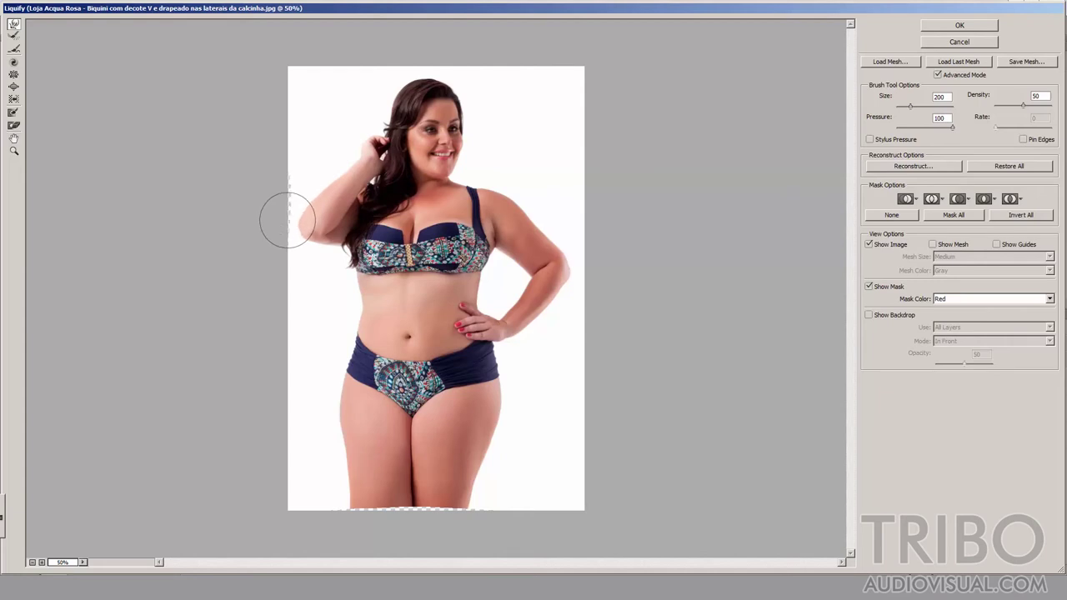
{"action": "key", "text": "bracketleft"}
{"action": "key", "text": "bracketleft"}
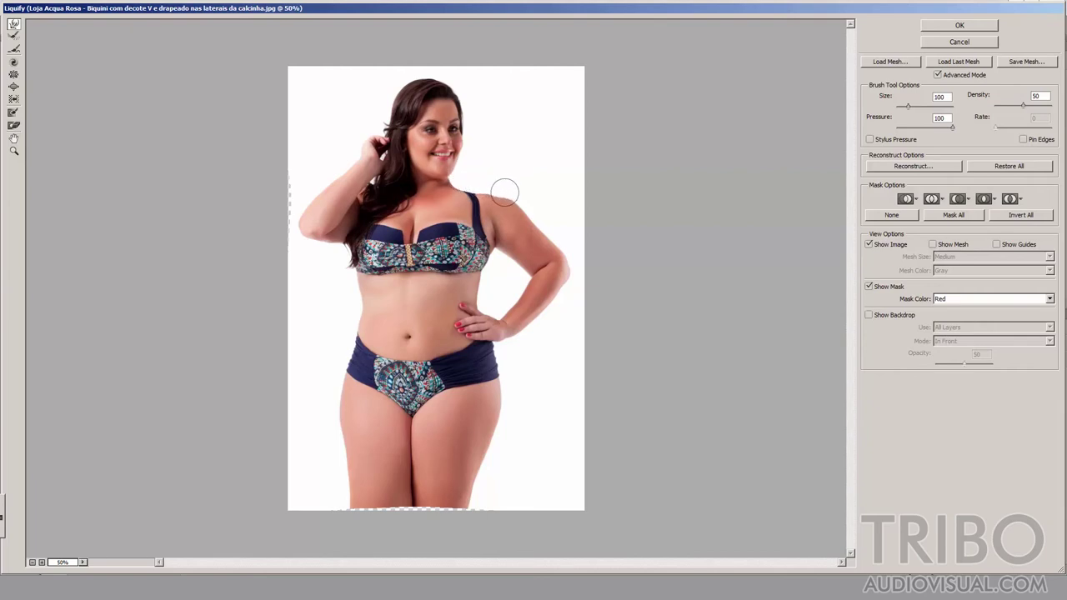
Switch to the Bloat brush at size 300 and swell both bikini cups.
{"action": "left_click", "coordinate": [13, 74]}
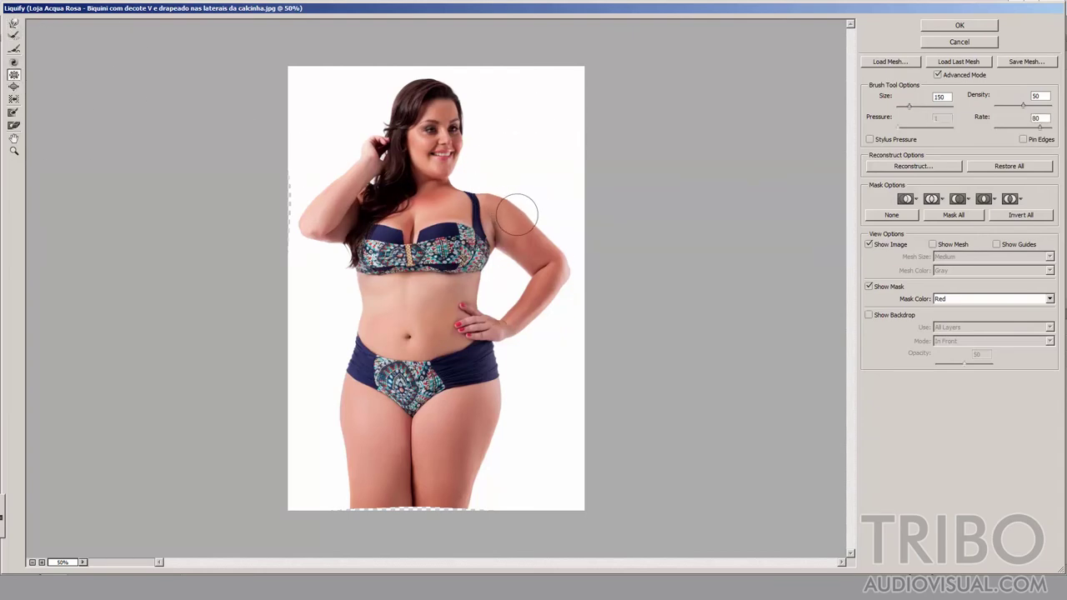
{"action": "left_click", "coordinate": [13, 24]}
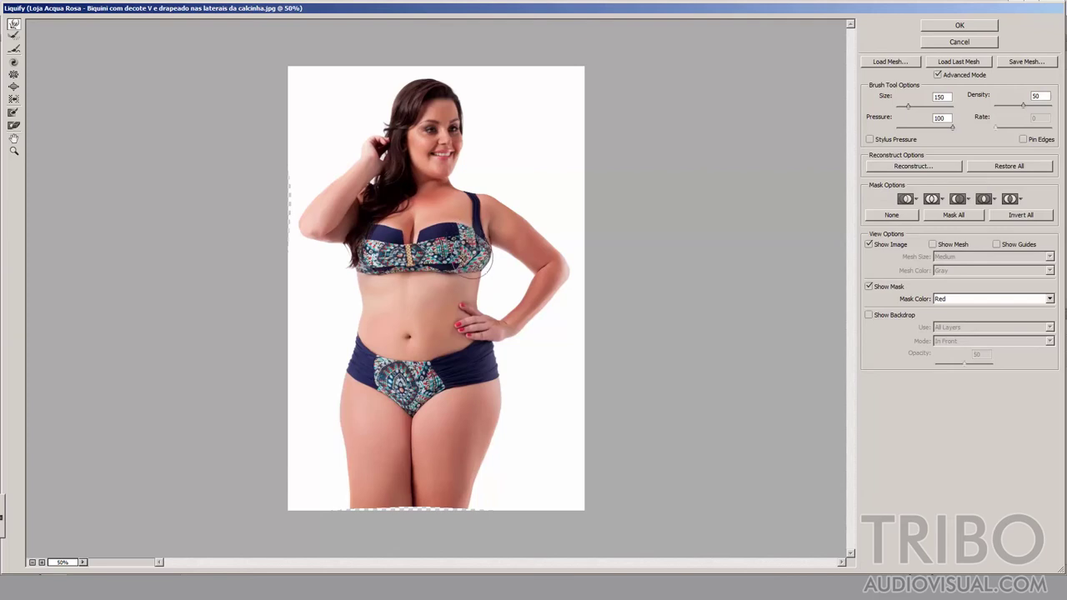
{"action": "left_click", "coordinate": [13, 76]}
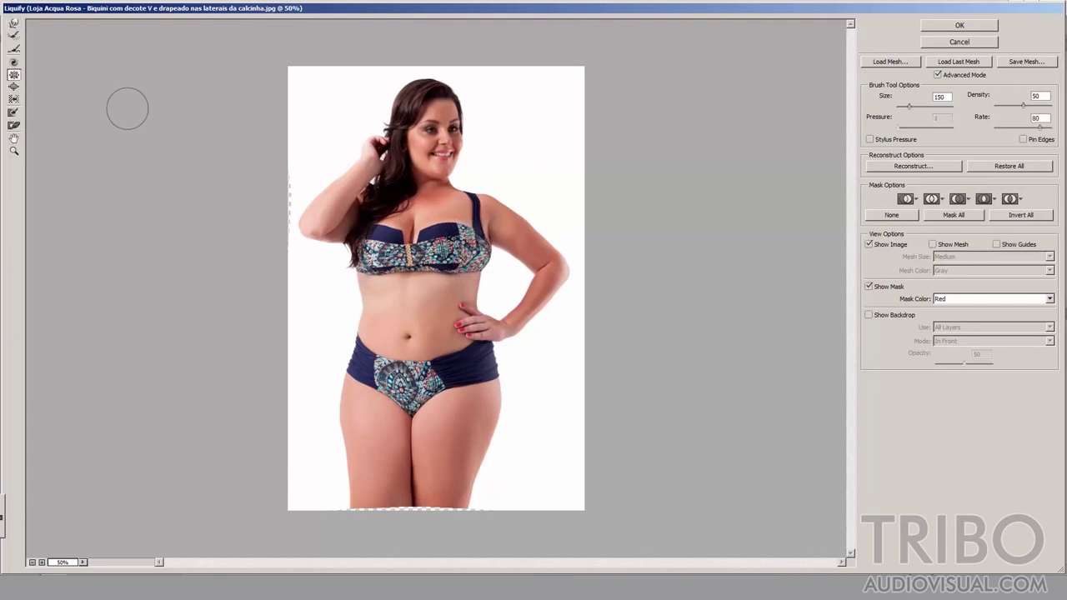
{"action": "left_click", "coordinate": [12, 86]}
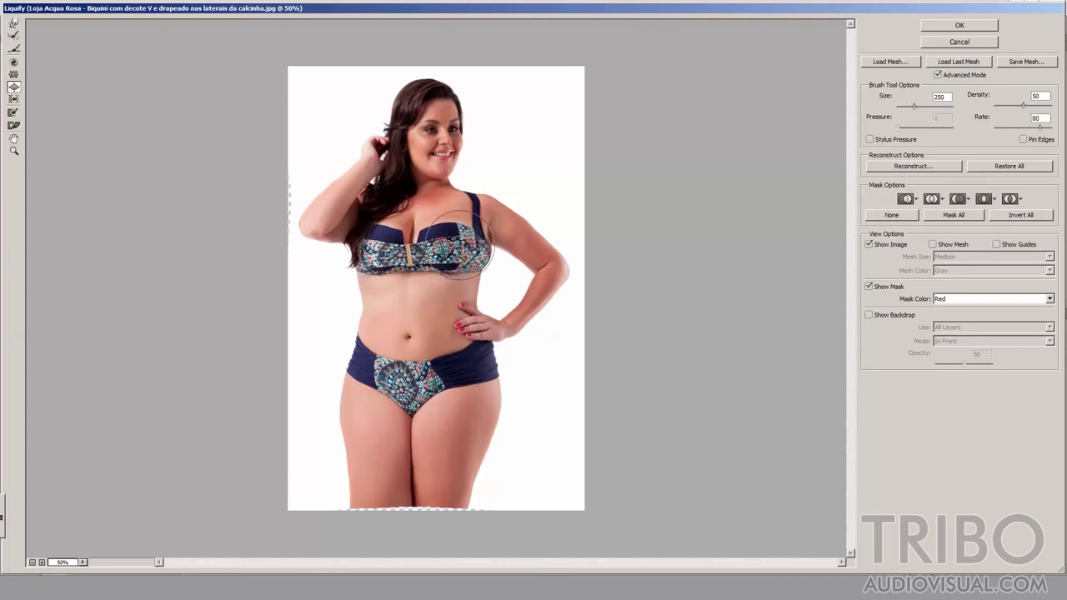
{"action": "left_click_drag", "start_coordinate": [457, 243], "coordinate": [457, 244]}
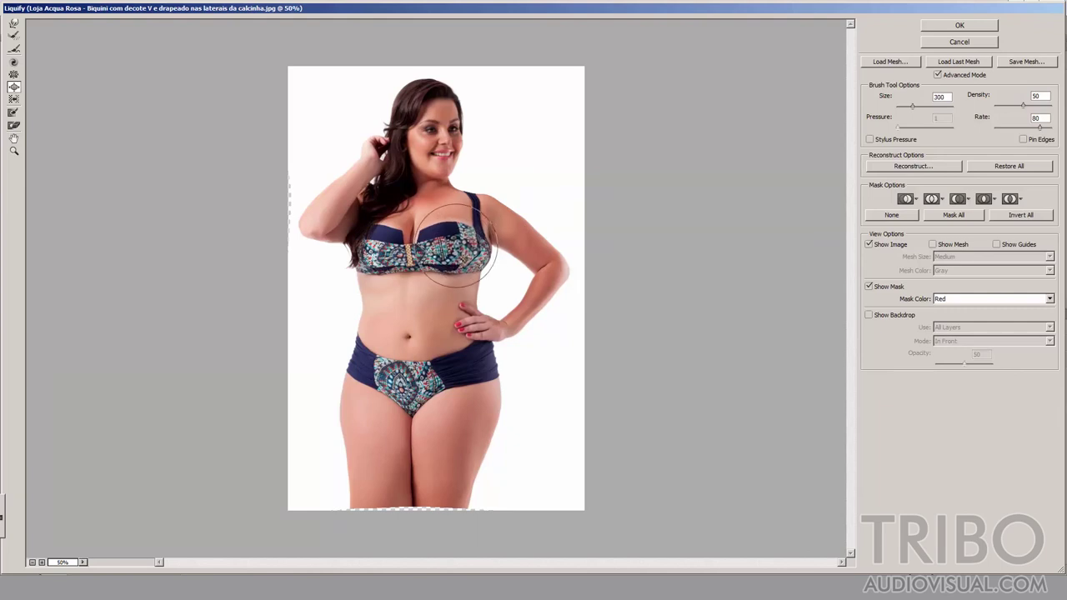
{"action": "key", "text": "bracketright"}
{"action": "left_click_drag", "start_coordinate": [339, 243], "coordinate": [380, 242]}
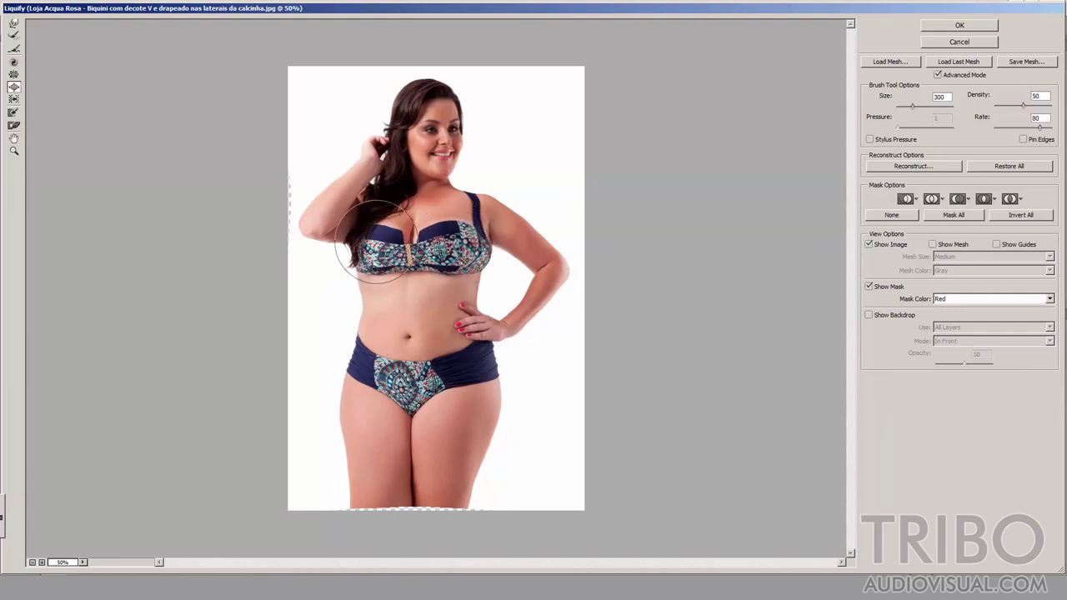
Select Forward Warp and settle its brush size at 200 after trying 250 and 400.
{"action": "left_click", "coordinate": [14, 24]}
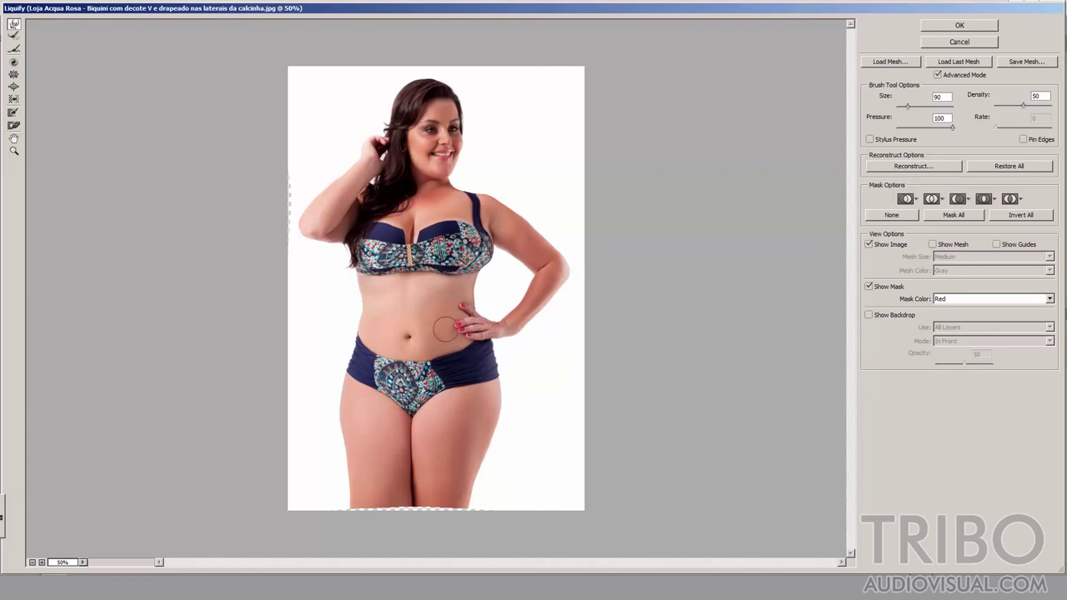
{"action": "key", "text": "bracketright"}
{"action": "key", "text": "bracketright"}
{"action": "key", "text": "bracketright"}
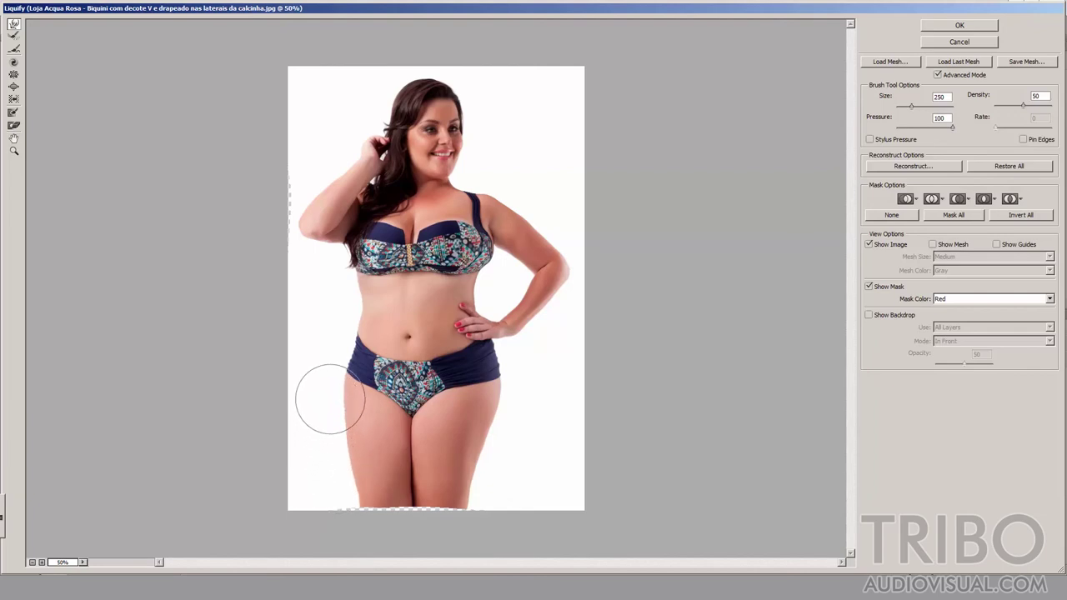
{"action": "key", "text": "bracketright"}
{"action": "key", "text": "bracketright"}
{"action": "key", "text": "bracketright"}
{"action": "key", "text": "bracketright"}
{"action": "key", "text": "bracketright"}
{"action": "key", "text": "bracketright"}
{"action": "key", "text": "bracketleft"}
{"action": "key", "text": "bracketleft"}
{"action": "key", "text": "bracketleft"}
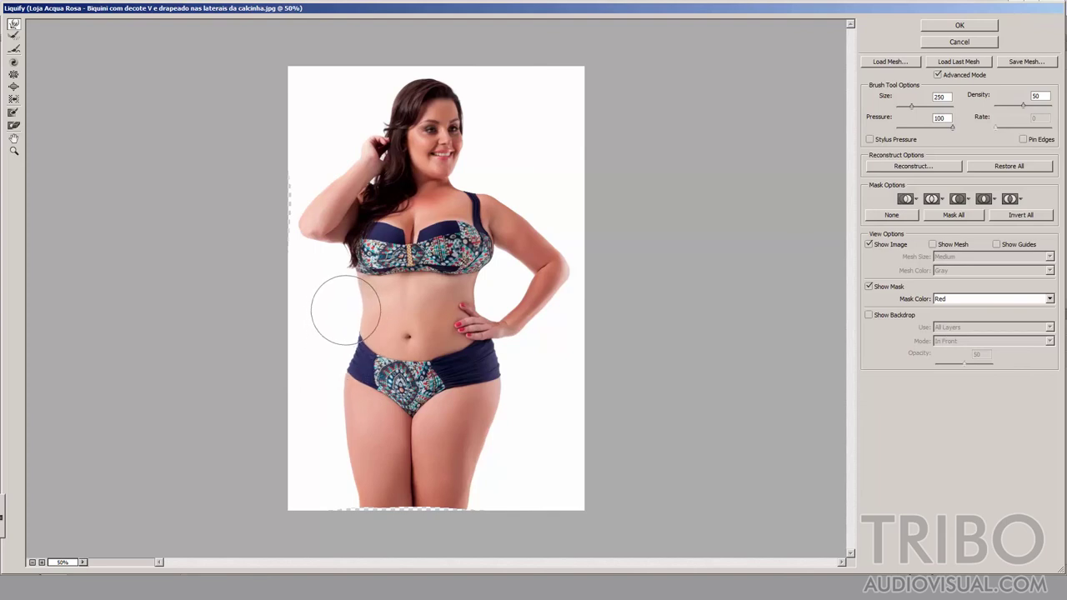
{"action": "key", "text": "bracketleft"}
{"action": "key", "text": "bracketleft"}
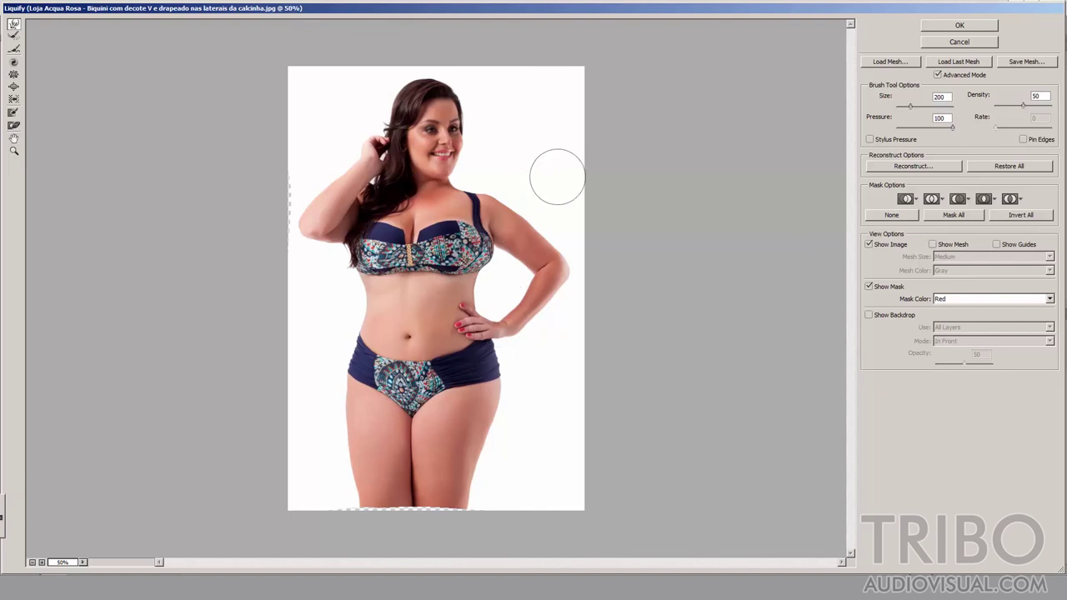
Zoom the preview to 100% on the upper body and reduce the warp brush to 100.
{"action": "key", "text": "ctrl+plus"}
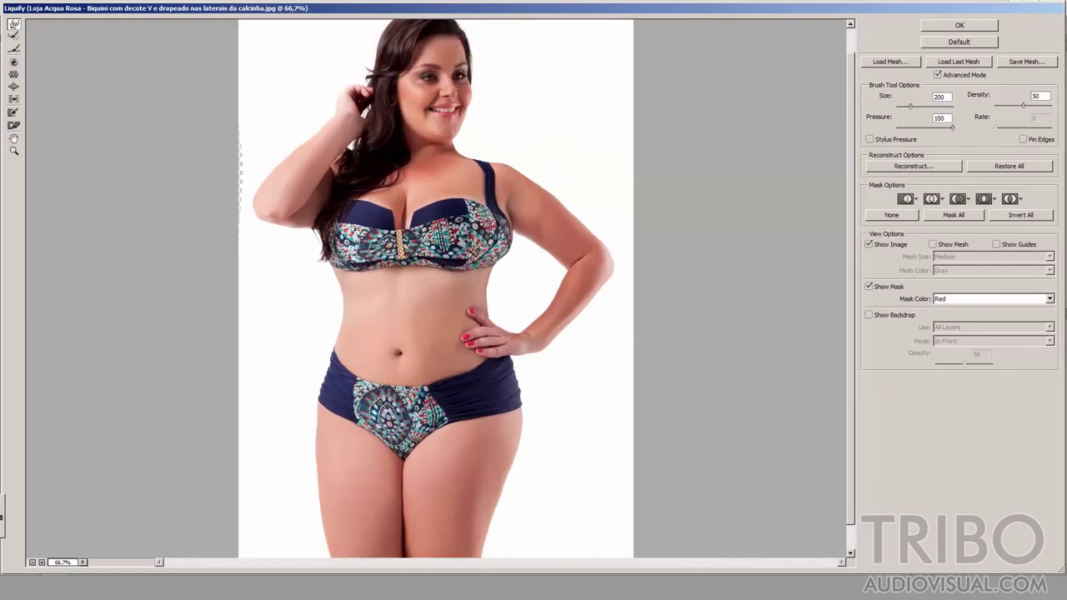
{"action": "key", "text": "ctrl+plus"}
{"action": "scroll", "coordinate": [482, 315], "scroll_direction": "up", "scroll_amount": 3}
{"action": "scroll", "coordinate": [482, 315], "scroll_direction": "up", "scroll_amount": 2}
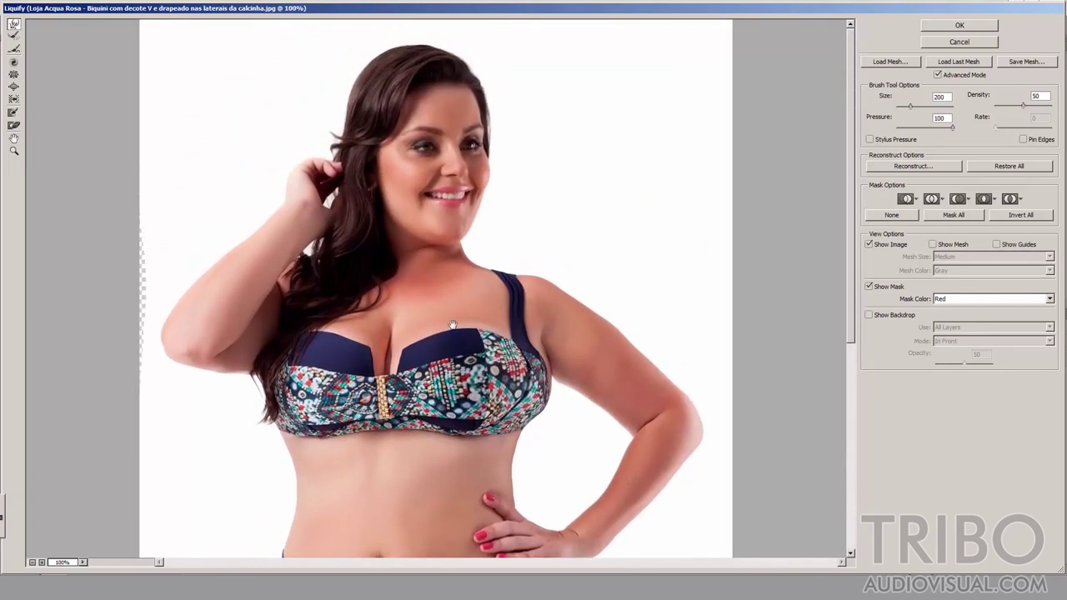
{"action": "key", "text": "bracketleft"}
{"action": "key", "text": "bracketleft"}
{"action": "key", "text": "bracketleft"}
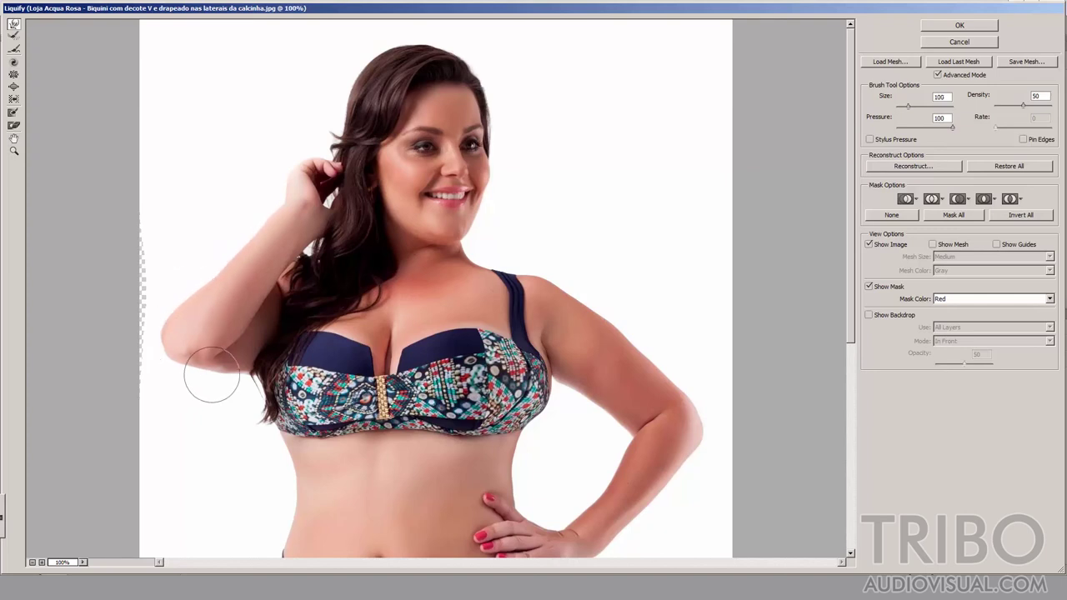
{"action": "key", "text": "bracketleft"}
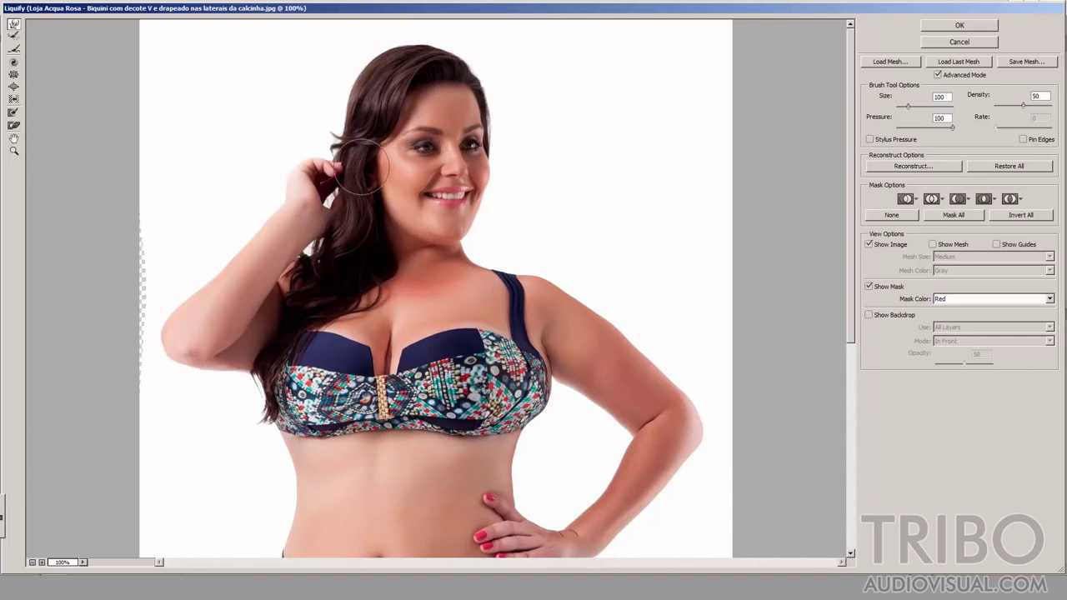
Paint a freeze mask over the model's eyes, nose and mouth.
{"action": "left_click", "coordinate": [13, 111]}
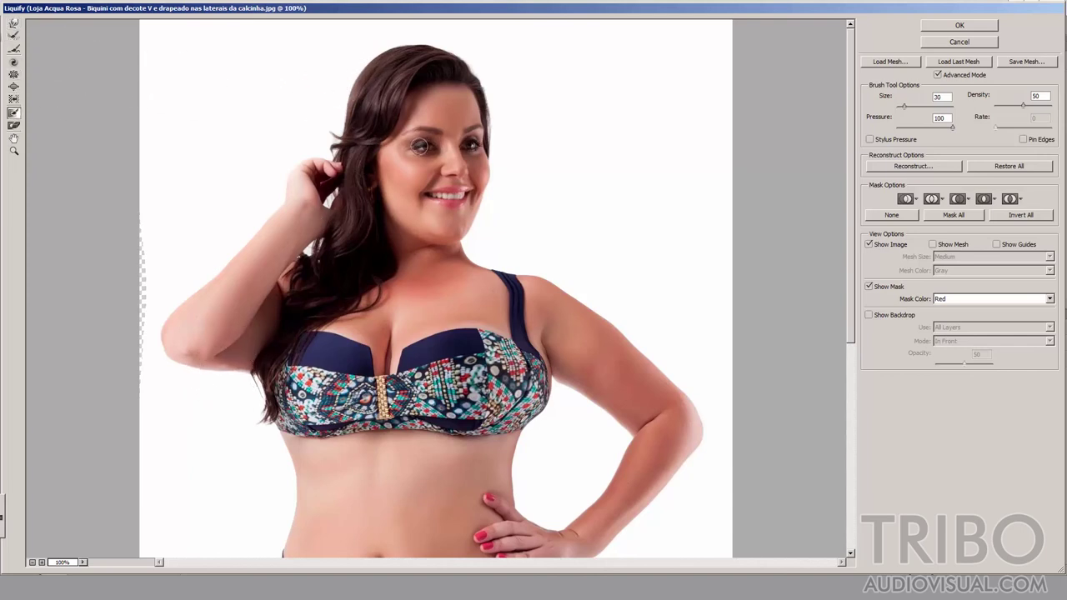
{"action": "mouse_move", "coordinate": [420, 146]}
{"action": "left_mouse_down"}
{"action": "mouse_move", "coordinate": [413, 131]}
{"action": "mouse_move", "coordinate": [472, 131]}
{"action": "mouse_move", "coordinate": [466, 171]}
{"action": "mouse_move", "coordinate": [425, 200]}
{"action": "mouse_move", "coordinate": [469, 196]}
{"action": "left_mouse_up"}
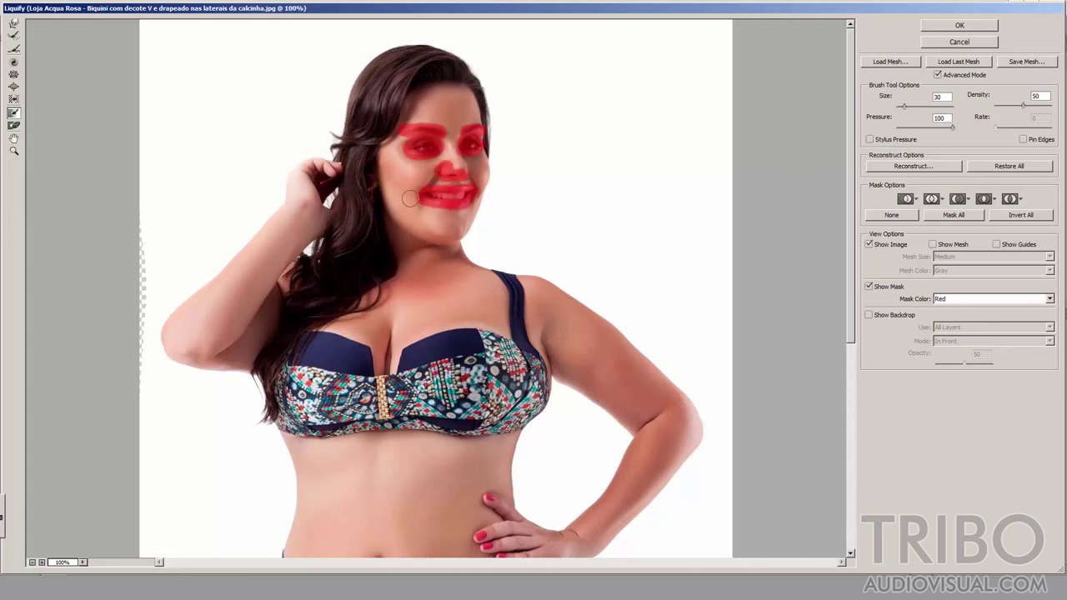
{"action": "left_click", "coordinate": [13, 74]}
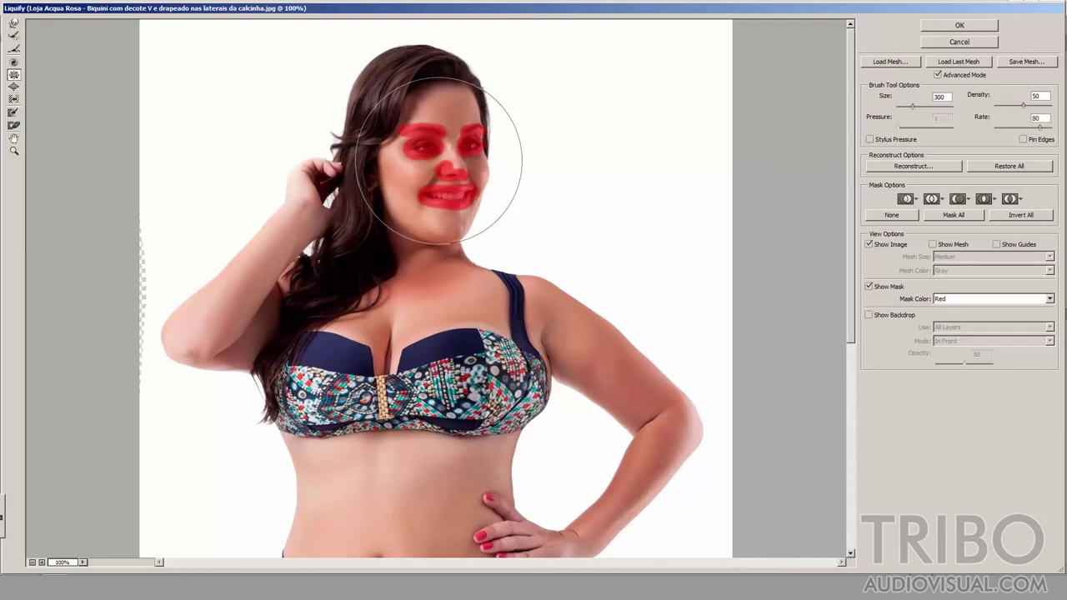
Thaw the freeze mask off the face, return to Forward Warp, and zoom to 200%.
{"action": "left_click", "coordinate": [14, 124]}
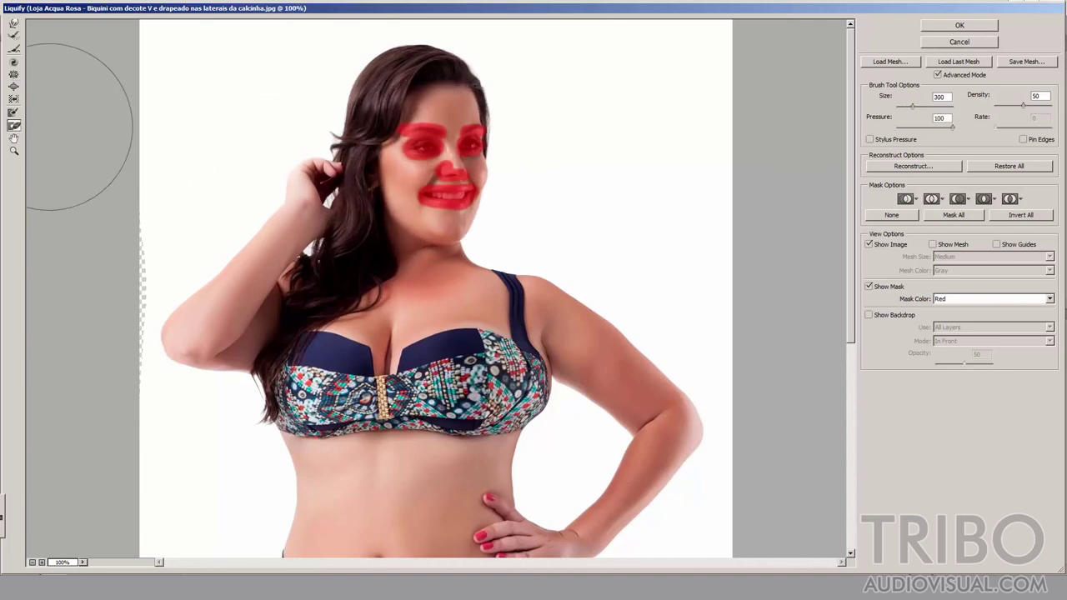
{"action": "left_click_drag", "start_coordinate": [488, 179], "coordinate": [479, 185]}
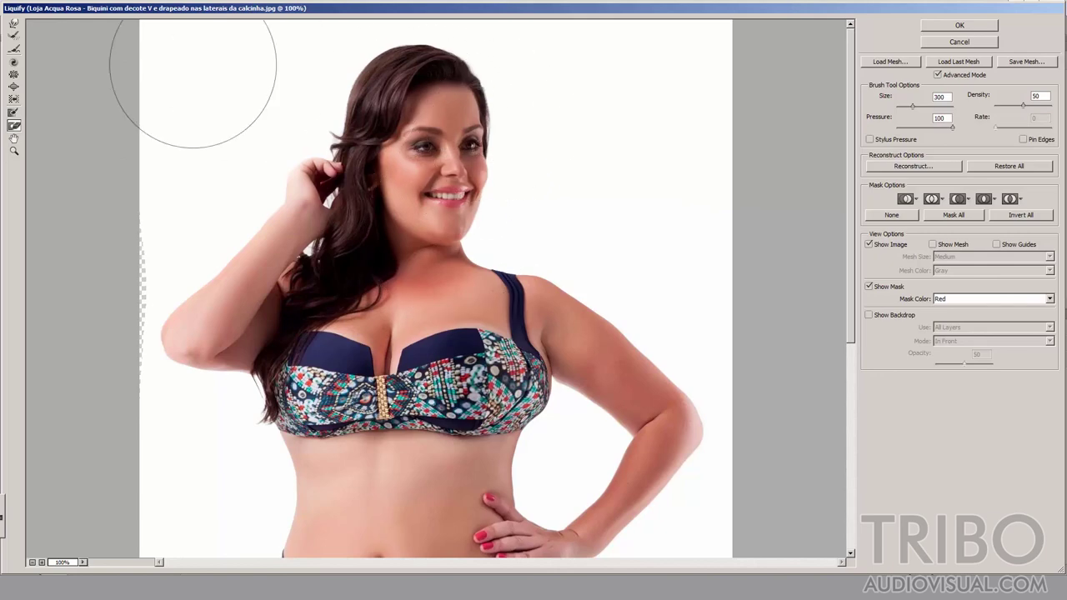
{"action": "left_click", "coordinate": [14, 23]}
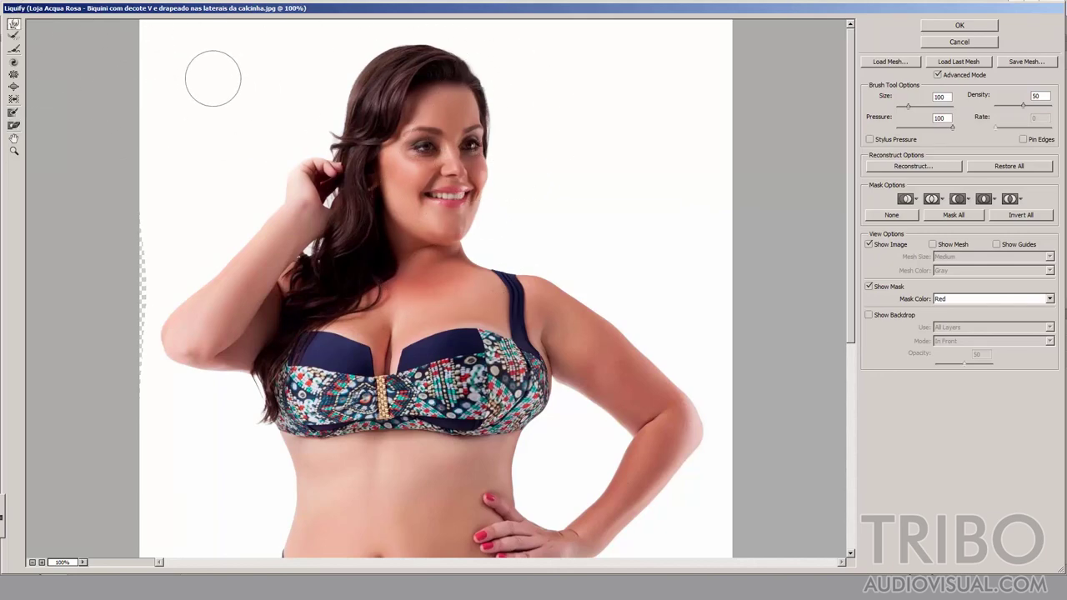
{"action": "key", "text": "ctrl+plus"}
Frame the whole face and set the warp brush to 35 for fine facial work.
{"action": "left_click_drag", "start_coordinate": [445, 198], "coordinate": [395, 381]}
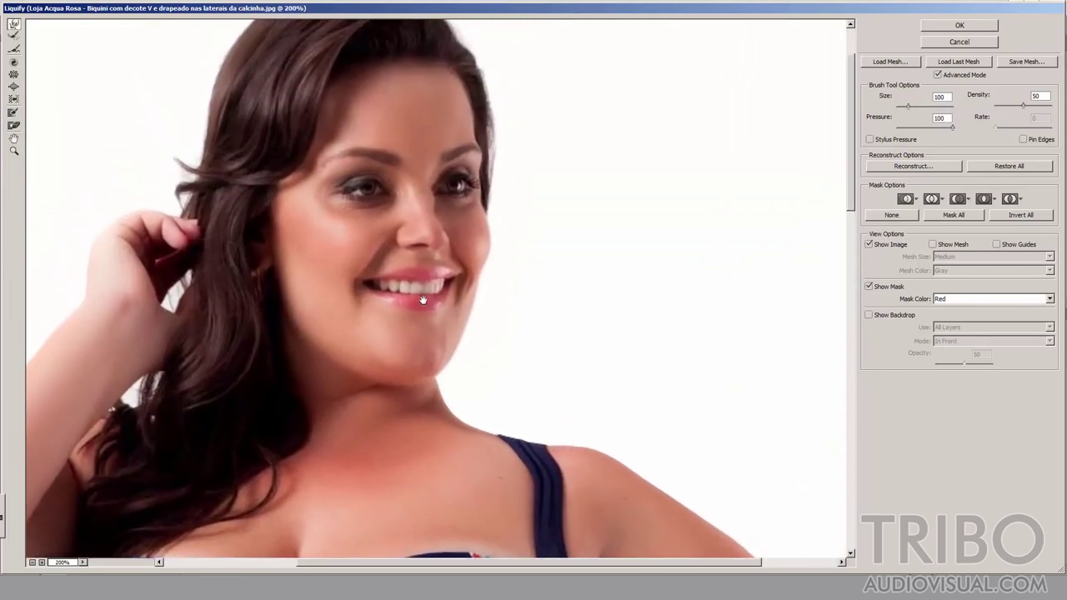
{"action": "key", "text": "bracketleft"}
{"action": "key", "text": "bracketleft"}
{"action": "key", "text": "bracketleft"}
{"action": "key", "text": "bracketleft"}
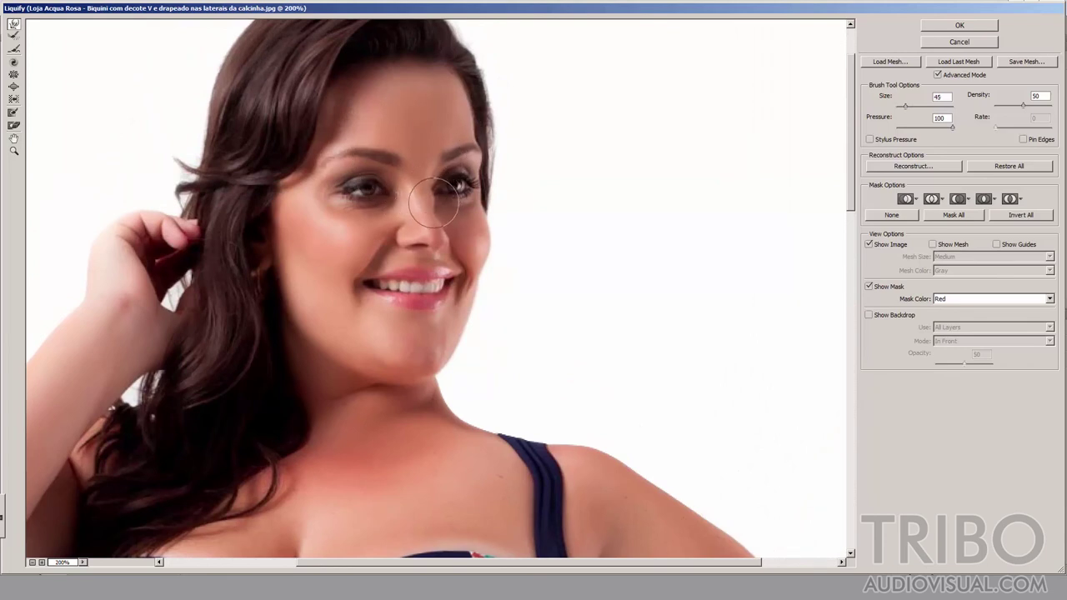
{"action": "key", "text": "bracketleft"}
{"action": "key", "text": "bracketleft"}
{"action": "key", "text": "bracketleft"}
{"action": "key", "text": "bracketleft"}
{"action": "key", "text": "bracketleft"}
{"action": "key", "text": "bracketright"}
{"action": "key", "text": "bracketright"}
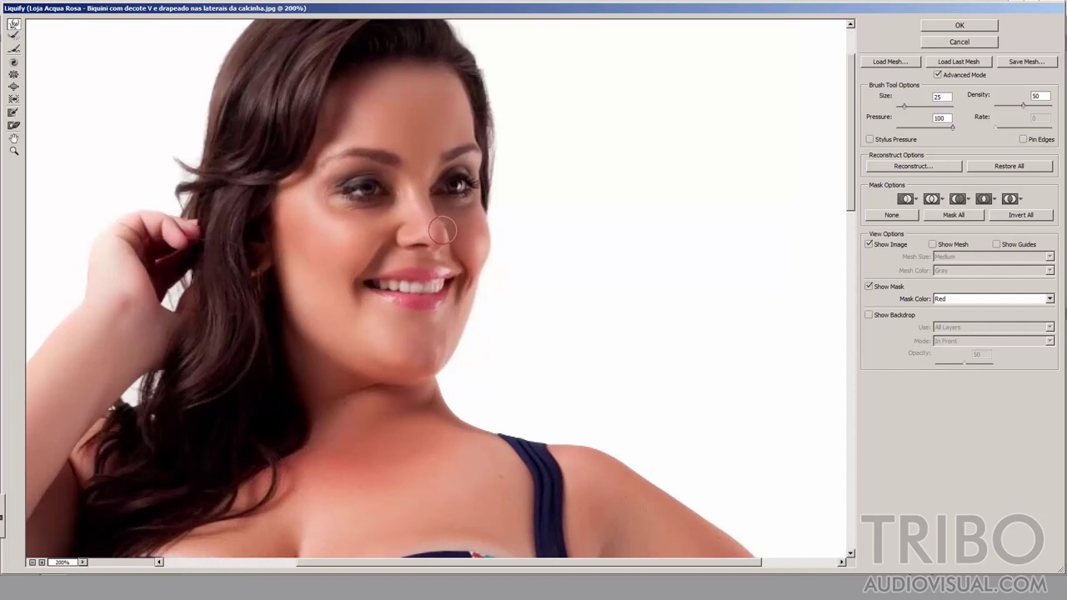
{"action": "key", "text": "bracketright"}
{"action": "key", "text": "bracketright"}
{"action": "key", "text": "bracketright"}
{"action": "key", "text": "bracketright"}
{"action": "key", "text": "bracketright"}
{"action": "key", "text": "bracketright"}
{"action": "key", "text": "bracketright"}
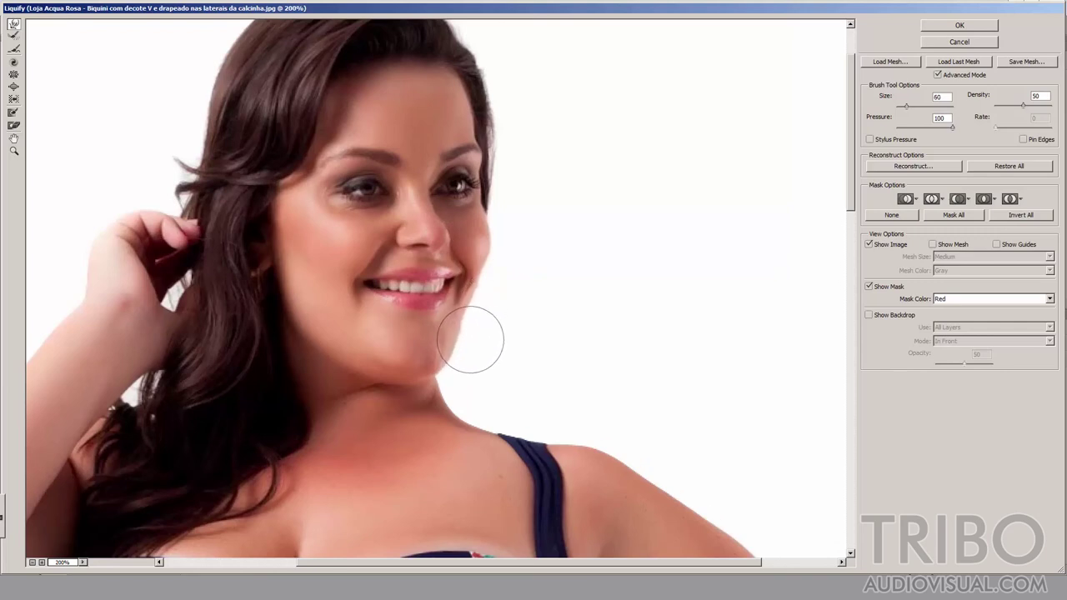
Push the jawline and chin inward, then apply the Liquify changes.
{"action": "mouse_move", "coordinate": [470, 340]}
{"action": "left_mouse_down"}
{"action": "mouse_move", "coordinate": [486, 305]}
{"action": "mouse_move", "coordinate": [476, 310]}
{"action": "left_mouse_up"}
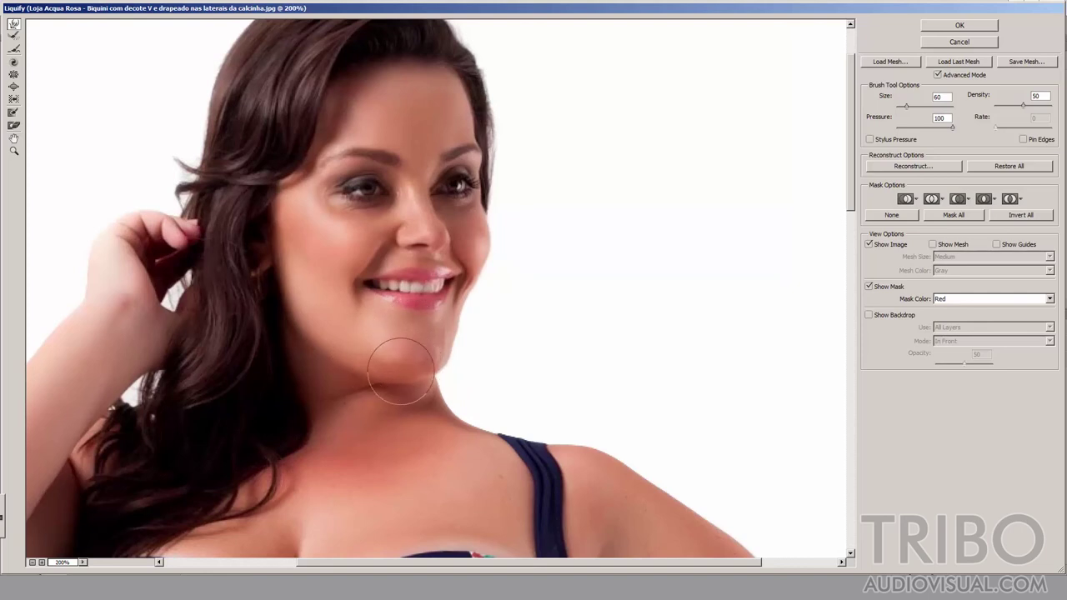
{"action": "key", "text": "bracketright"}
{"action": "key", "text": "bracketright"}
{"action": "key", "text": "bracketright"}
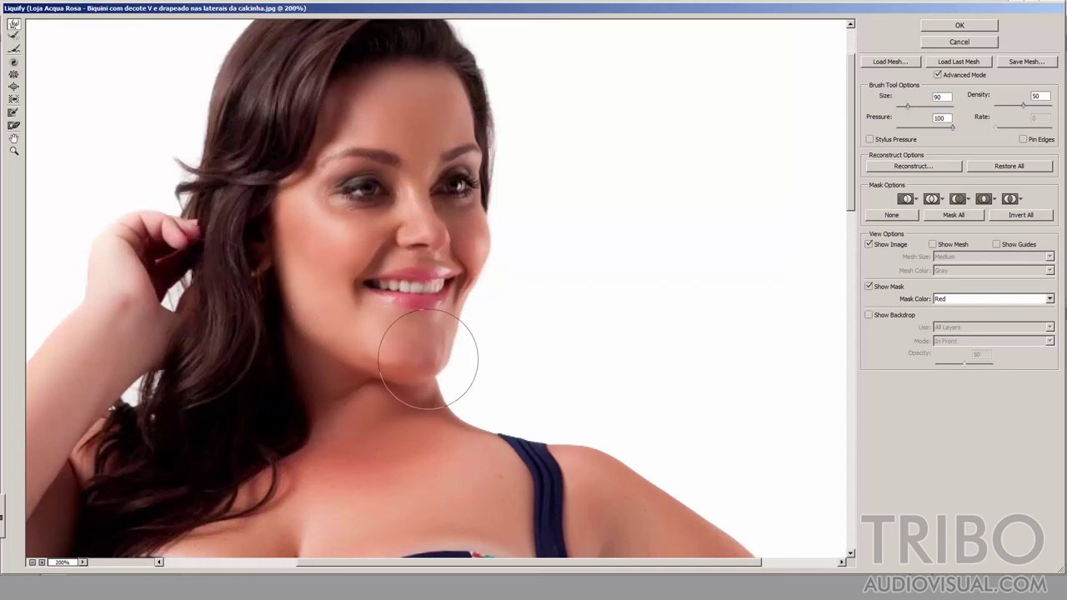
{"action": "left_click_drag", "start_coordinate": [428, 359], "coordinate": [451, 334]}
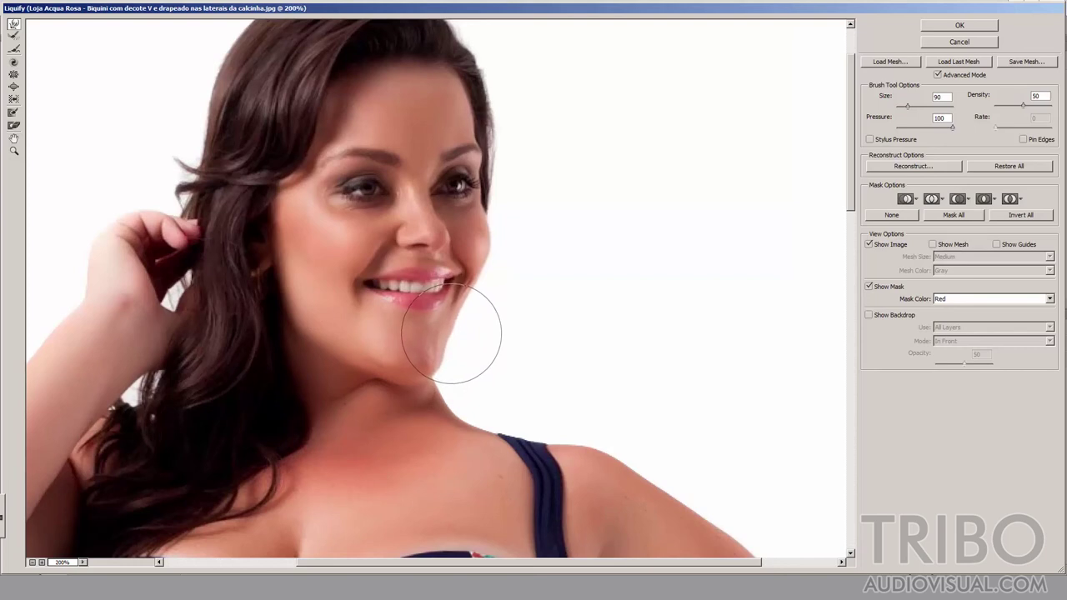
{"action": "key", "text": "bracketleft"}
{"action": "key", "text": "bracketleft"}
{"action": "key", "text": "bracketleft"}
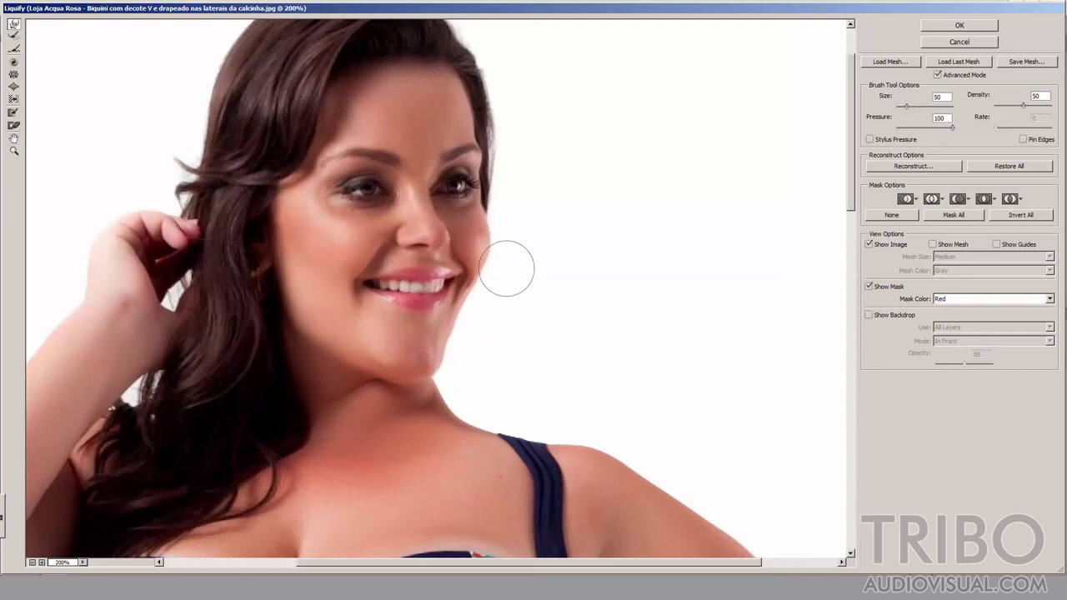
{"action": "left_click", "coordinate": [950, 26]}
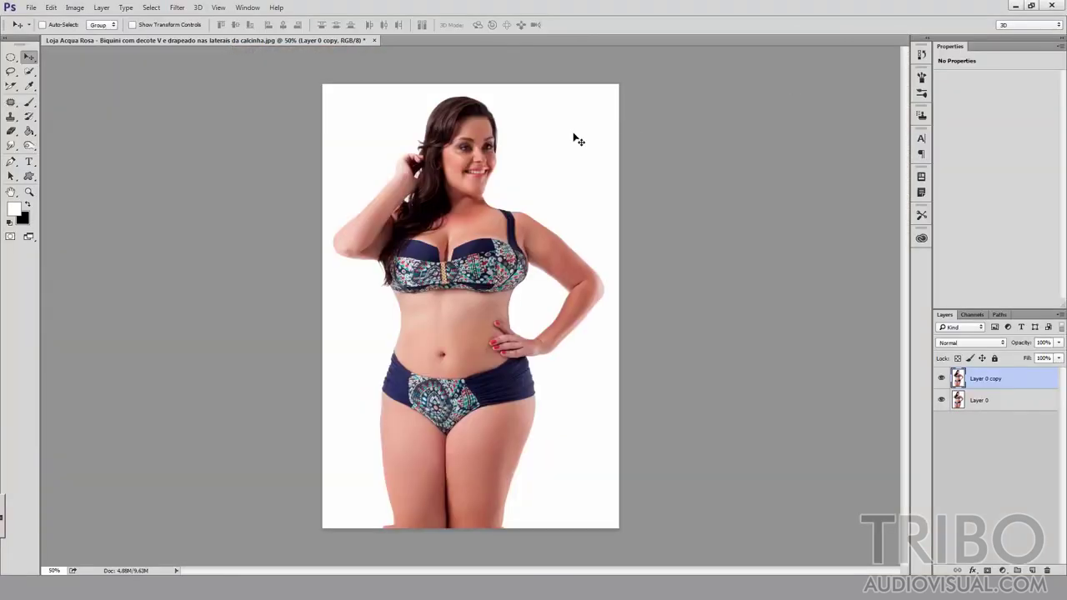
{"action": "left_click", "coordinate": [940, 379]}
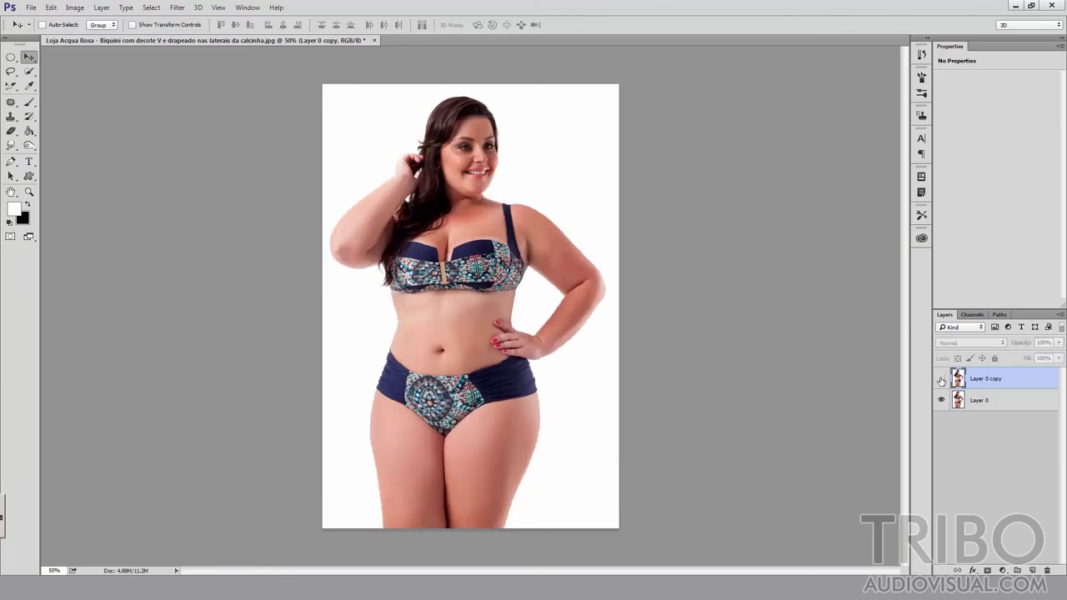
{"action": "left_click", "coordinate": [940, 379]}
{"action": "left_click", "coordinate": [941, 379]}
{"action": "left_click", "coordinate": [941, 379]}
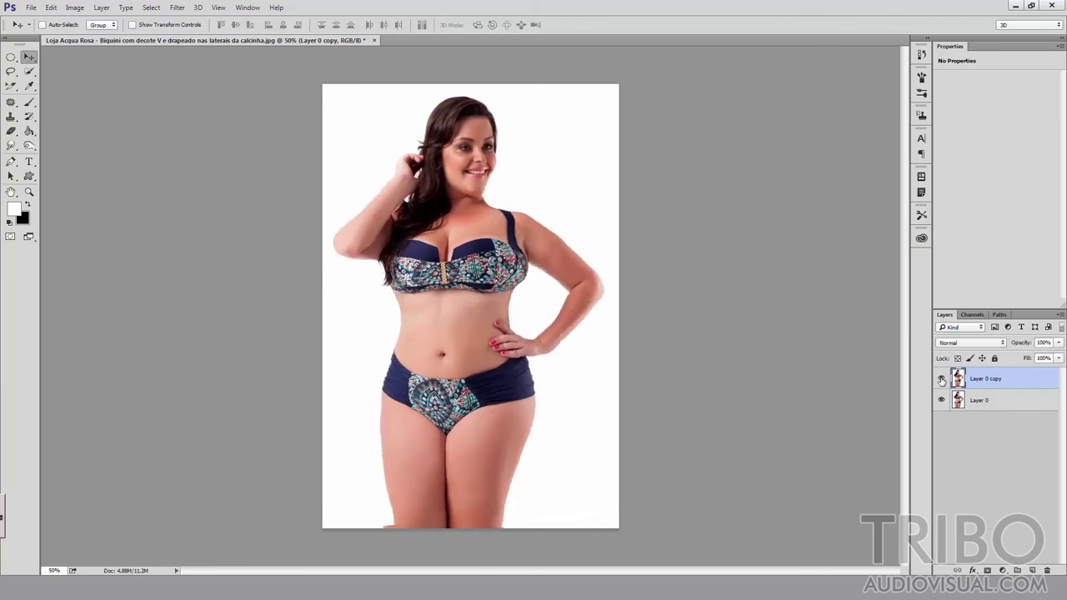
{"action": "left_click", "coordinate": [941, 379]}
{"action": "left_click", "coordinate": [941, 379]}
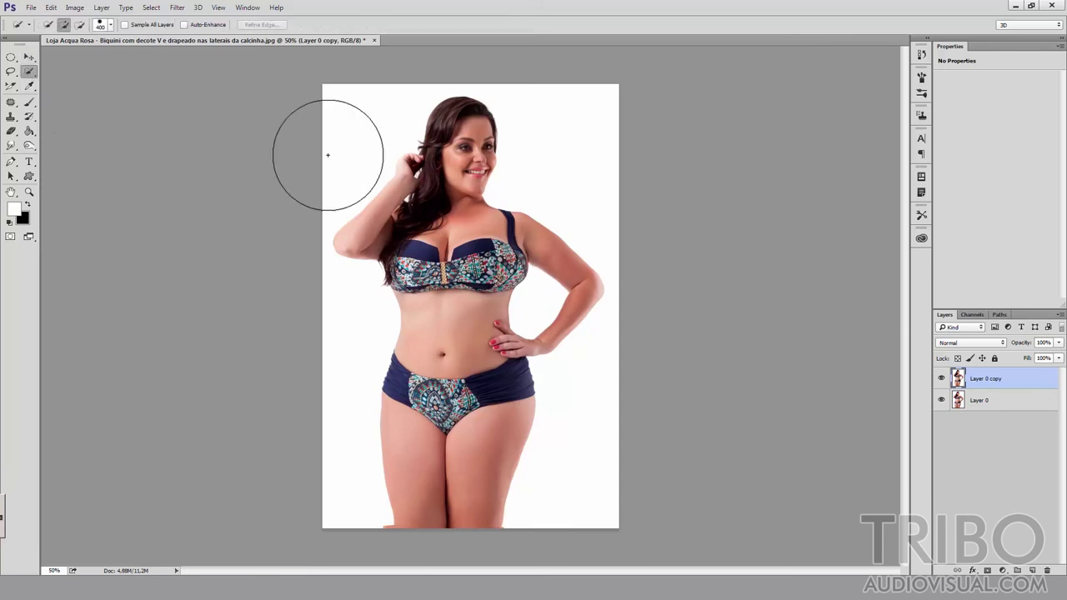
Add a new Layer 1 and set up a black brush at size 80.
{"action": "left_click", "coordinate": [30, 71]}
{"action": "left_click", "coordinate": [1032, 570]}
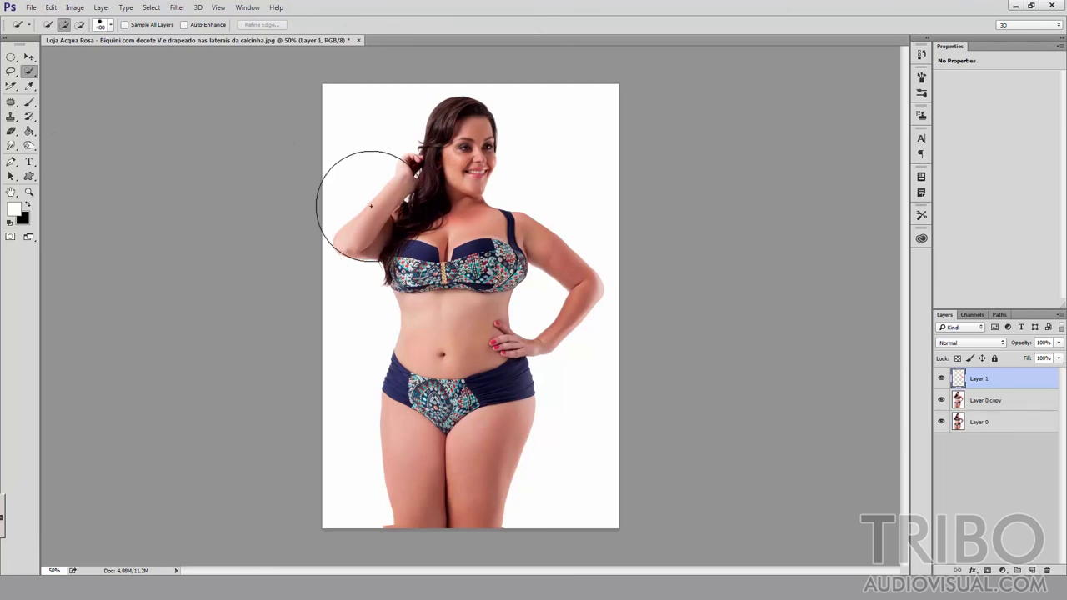
{"action": "key", "text": "bracketleft"}
{"action": "key", "text": "bracketleft"}
{"action": "key", "text": "bracketleft"}
{"action": "key", "text": "x"}
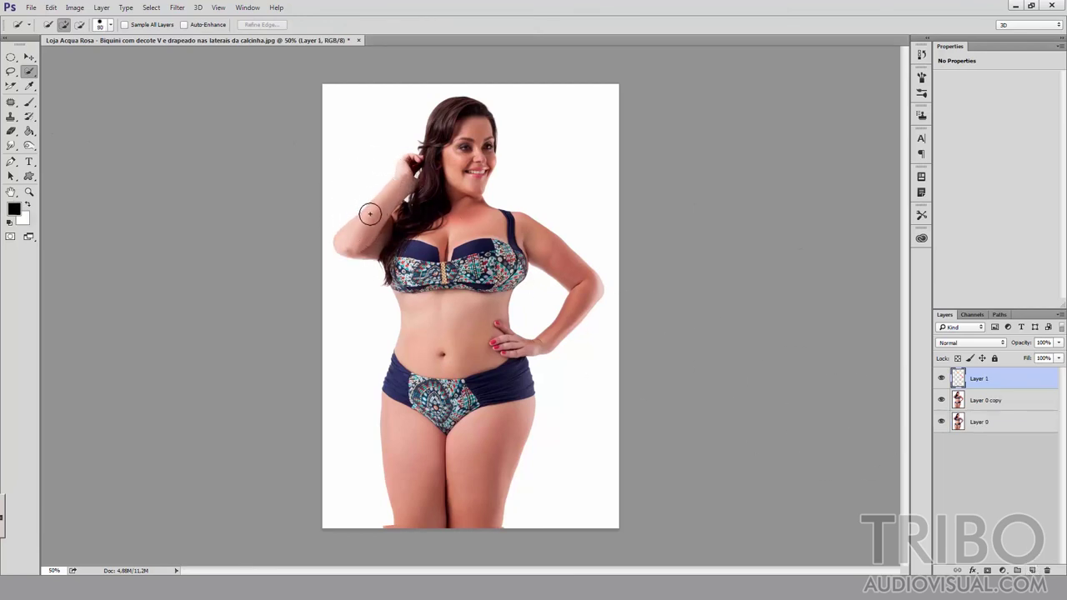
{"action": "key", "text": "b"}
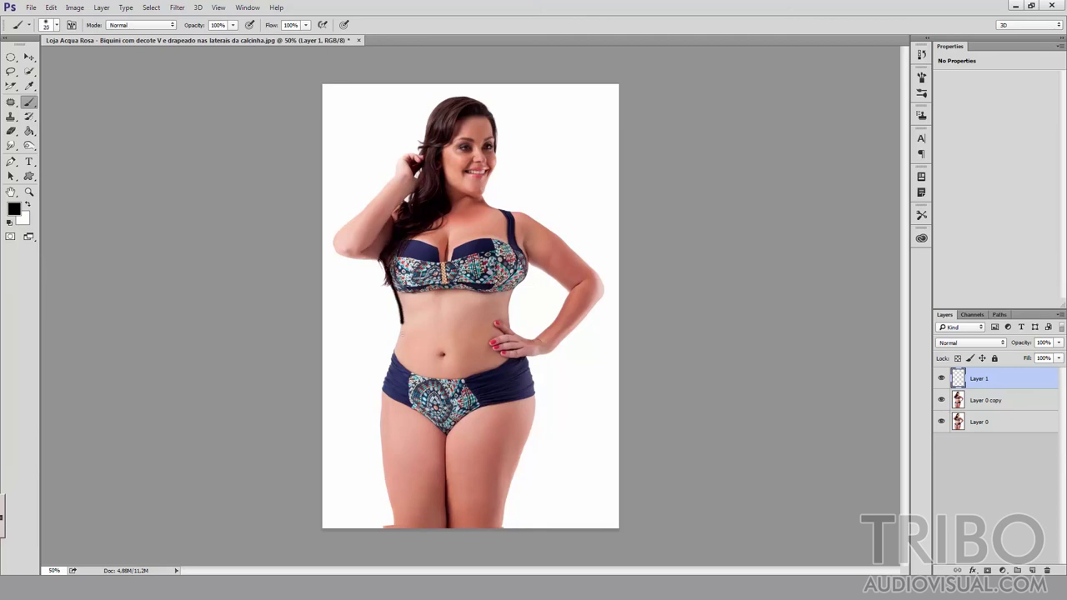
Undo four black test strokes, hide Layer 1, and make Layer 0 copy active.
{"action": "left_click_drag", "start_coordinate": [389, 408], "coordinate": [410, 570]}
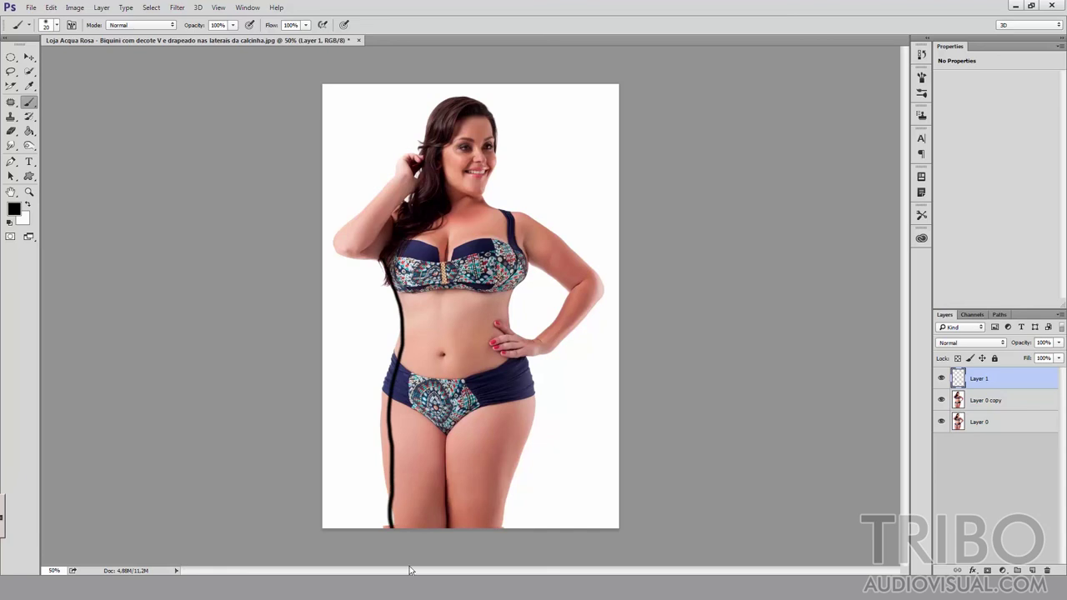
{"action": "key", "text": "ctrl+z"}
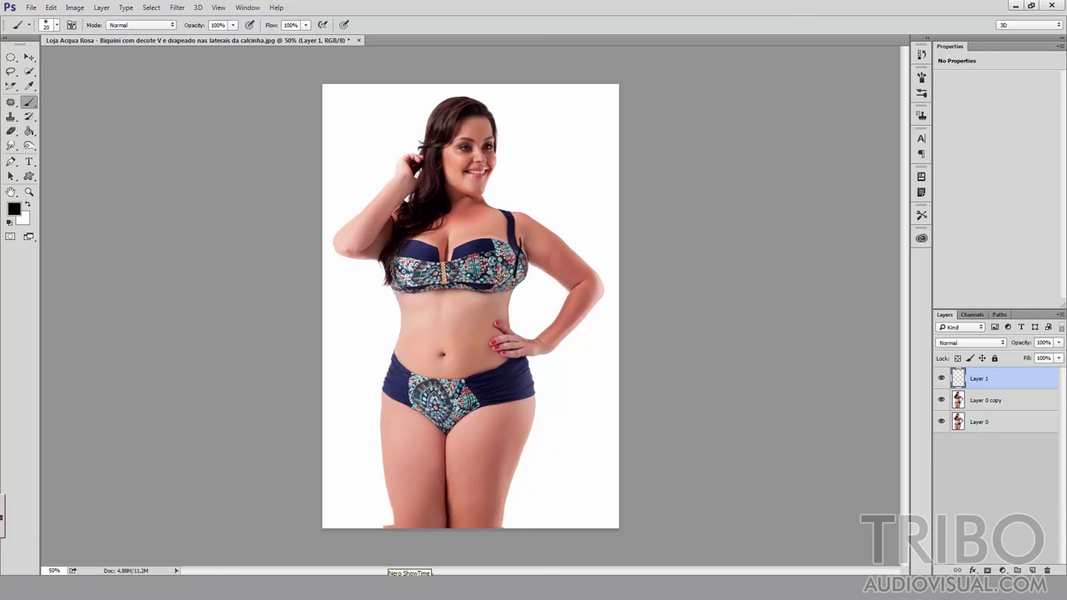
{"action": "left_click_drag", "start_coordinate": [519, 436], "coordinate": [500, 530]}
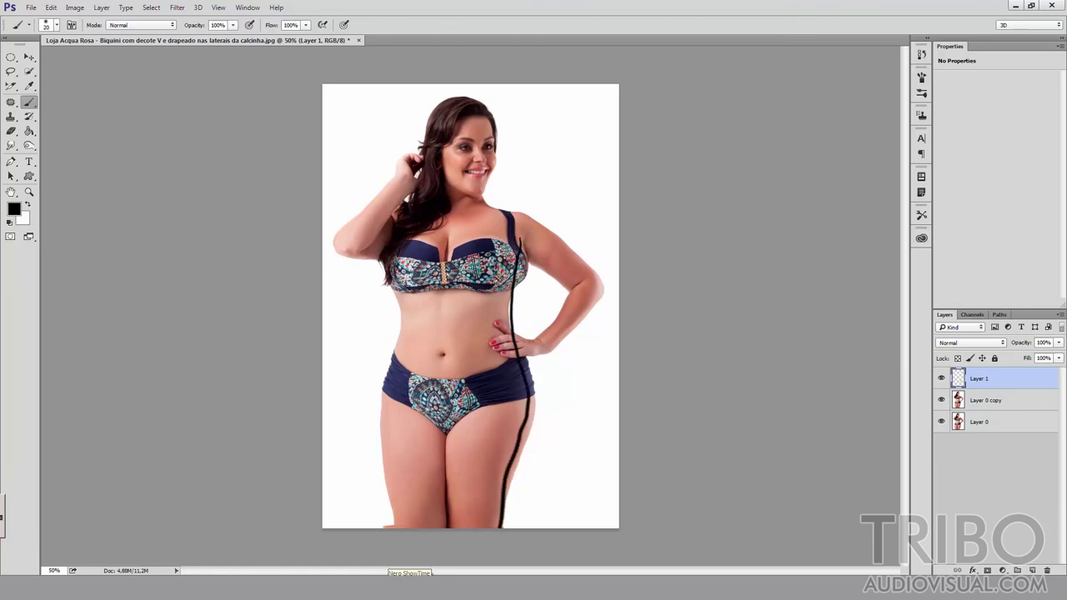
{"action": "key", "text": "ctrl+z"}
{"action": "left_click_drag", "start_coordinate": [516, 338], "coordinate": [525, 442]}
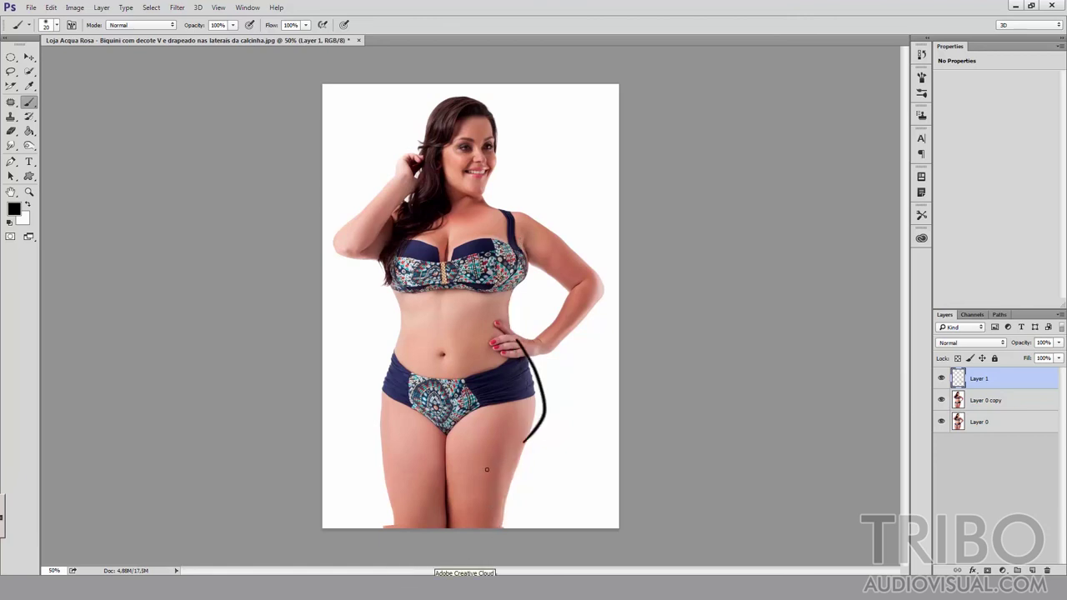
{"action": "key", "text": "ctrl+z"}
{"action": "left_click_drag", "start_coordinate": [400, 343], "coordinate": [391, 437]}
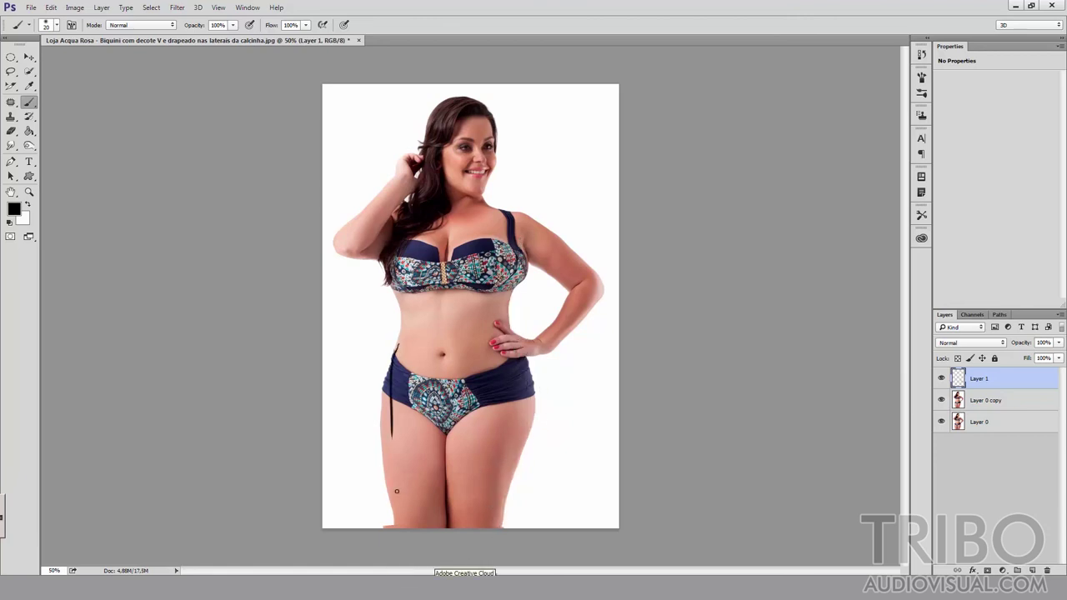
{"action": "key", "text": "ctrl+z"}
{"action": "left_click", "coordinate": [942, 378]}
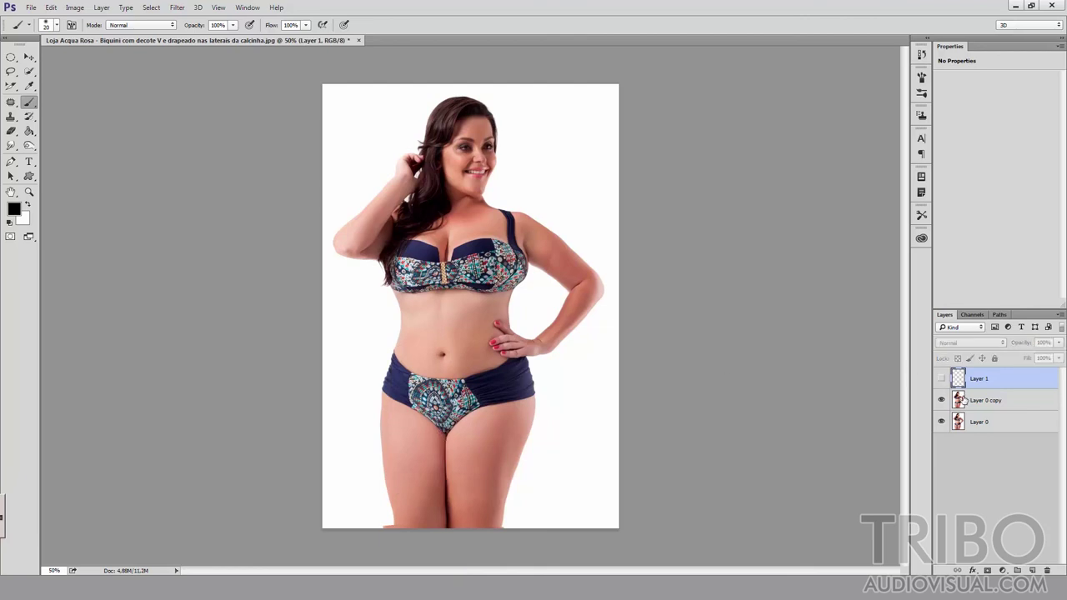
{"action": "left_click", "coordinate": [967, 400]}
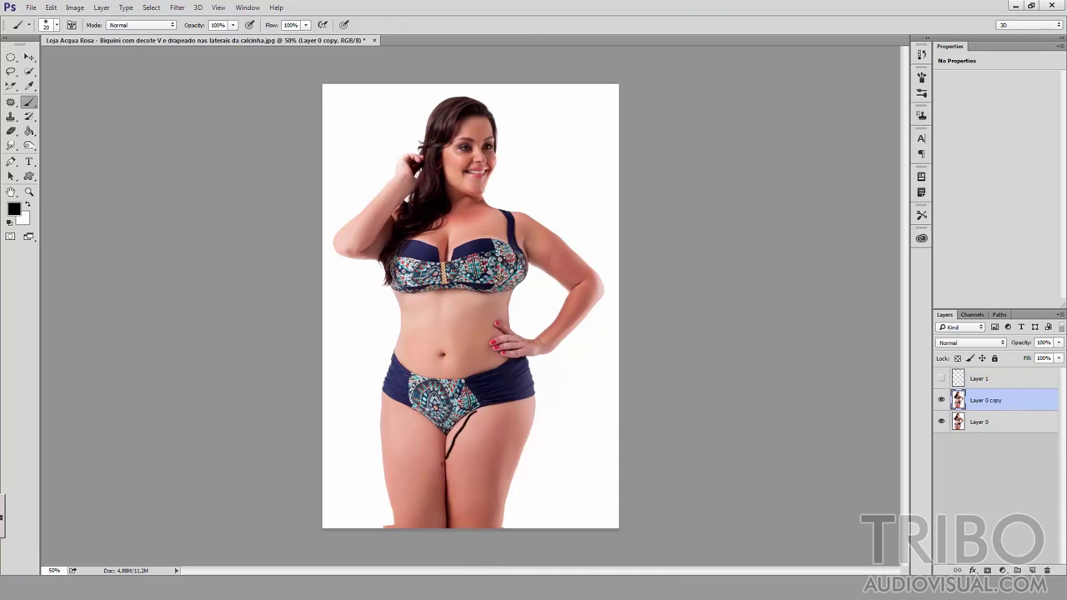
Undo the line, lasso the wedge between the inner thighs, and ready a white brush.
{"action": "key", "text": "ctrl+z"}
{"action": "key", "text": "l"}
{"action": "key", "text": "ctrl+plus"}
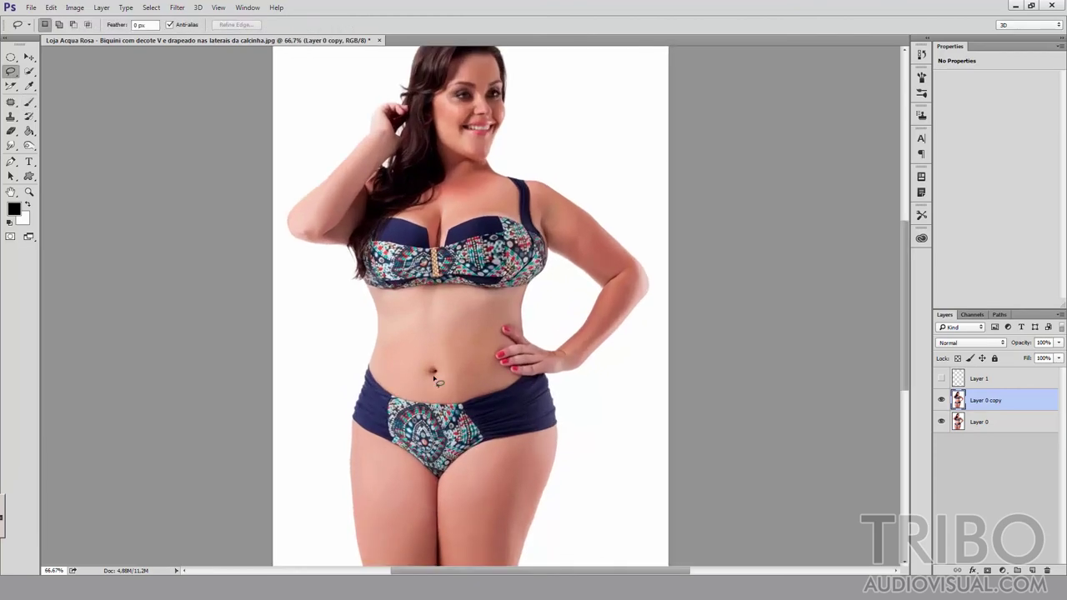
{"action": "key", "text": "ctrl+plus"}
{"action": "key", "text": "ctrl+plus"}
{"action": "left_click_drag", "start_coordinate": [508, 445], "coordinate": [480, 242]}
{"action": "left_click_drag", "start_coordinate": [471, 469], "coordinate": [492, 286]}
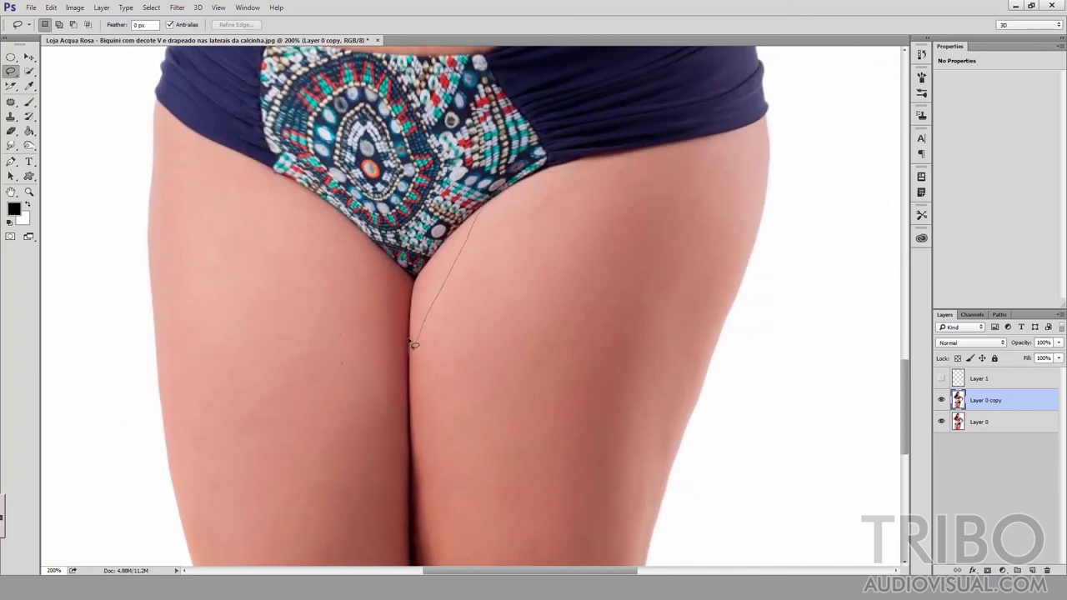
{"action": "left_click_drag", "start_coordinate": [470, 225], "coordinate": [493, 203]}
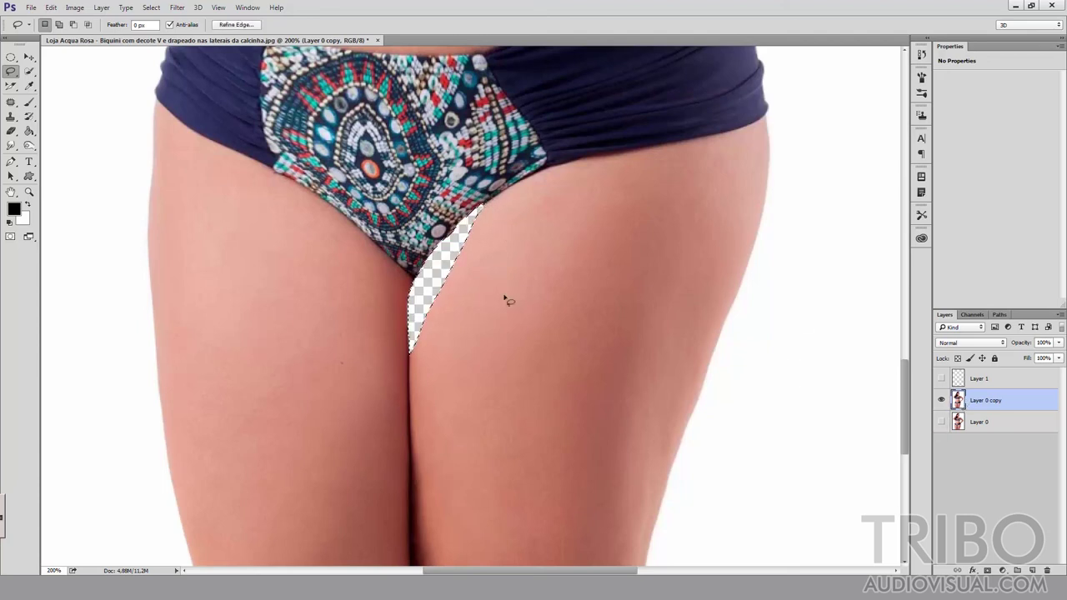
{"action": "key", "text": "b"}
{"action": "key", "text": "x"}
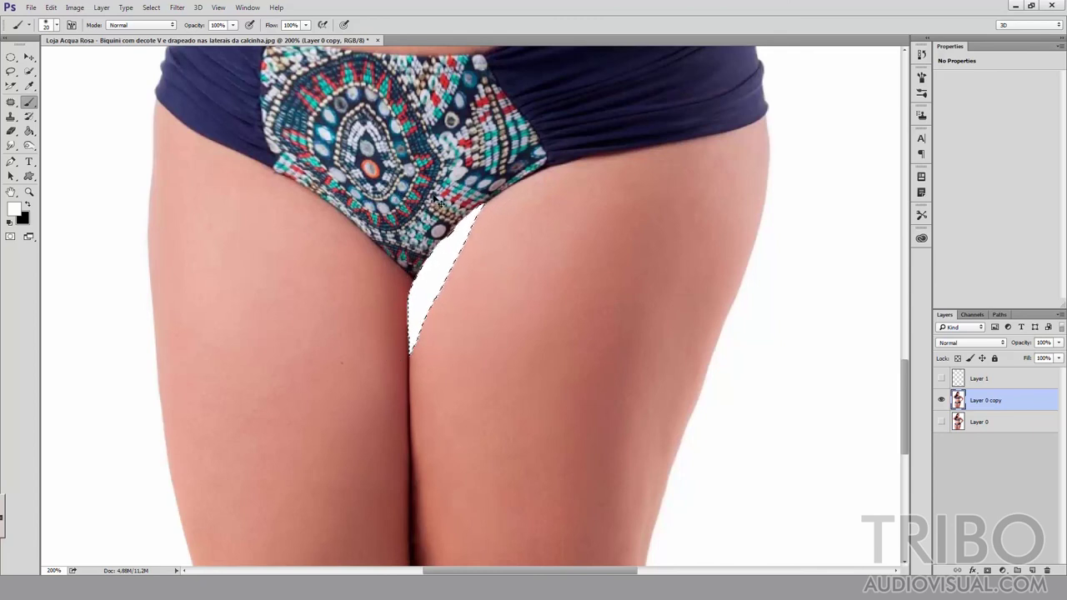
Lasso the patterned bikini-bottom front, then scale it to about 84% height and tilt it.
{"action": "key", "text": "ctrl+minus"}
{"action": "key", "text": "ctrl+minus"}
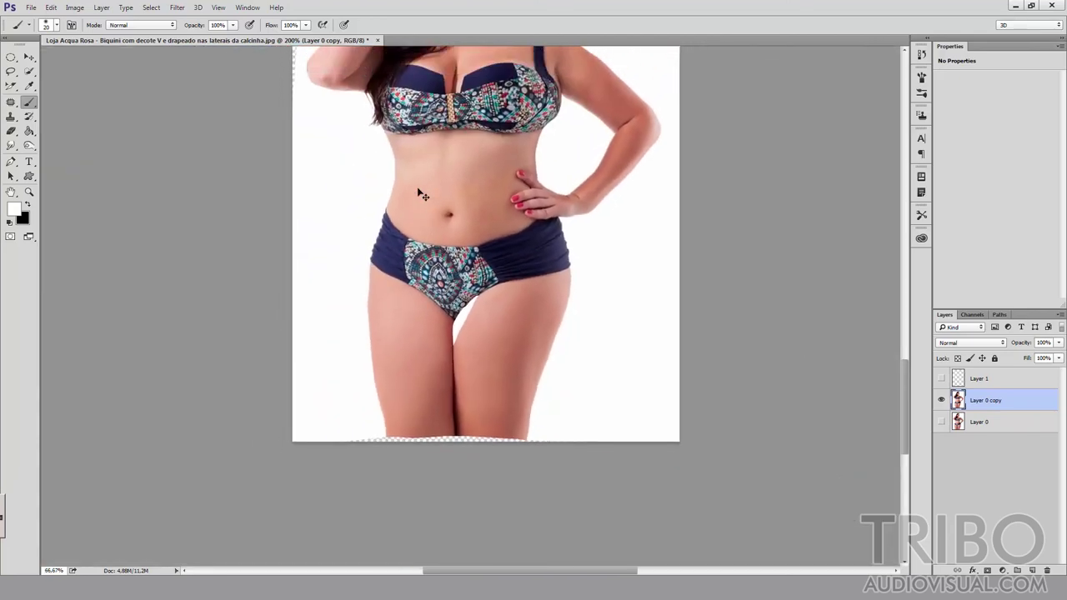
{"action": "key", "text": "ctrl+minus"}
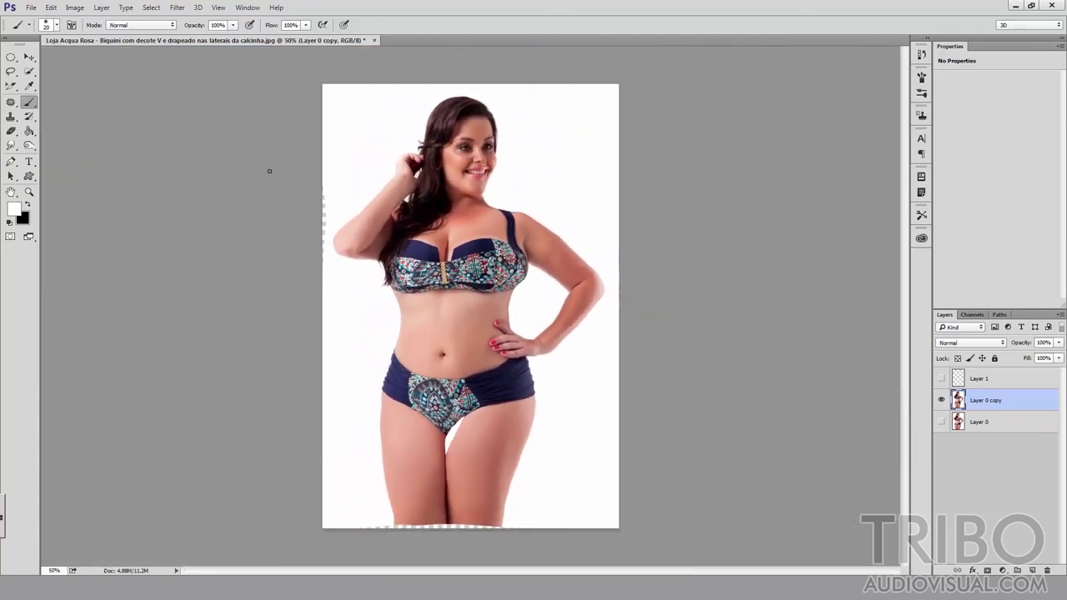
{"action": "left_click", "coordinate": [11, 71]}
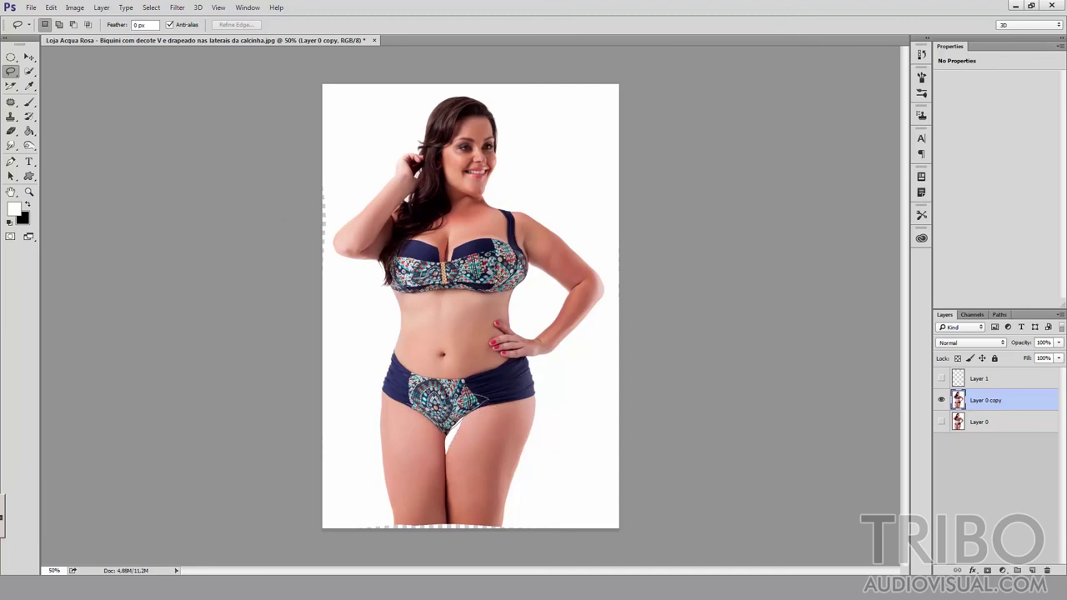
{"action": "mouse_move", "coordinate": [399, 394]}
{"action": "left_mouse_down"}
{"action": "mouse_move", "coordinate": [454, 442]}
{"action": "mouse_move", "coordinate": [451, 427]}
{"action": "left_mouse_up"}
{"action": "key", "text": "ctrl+t"}
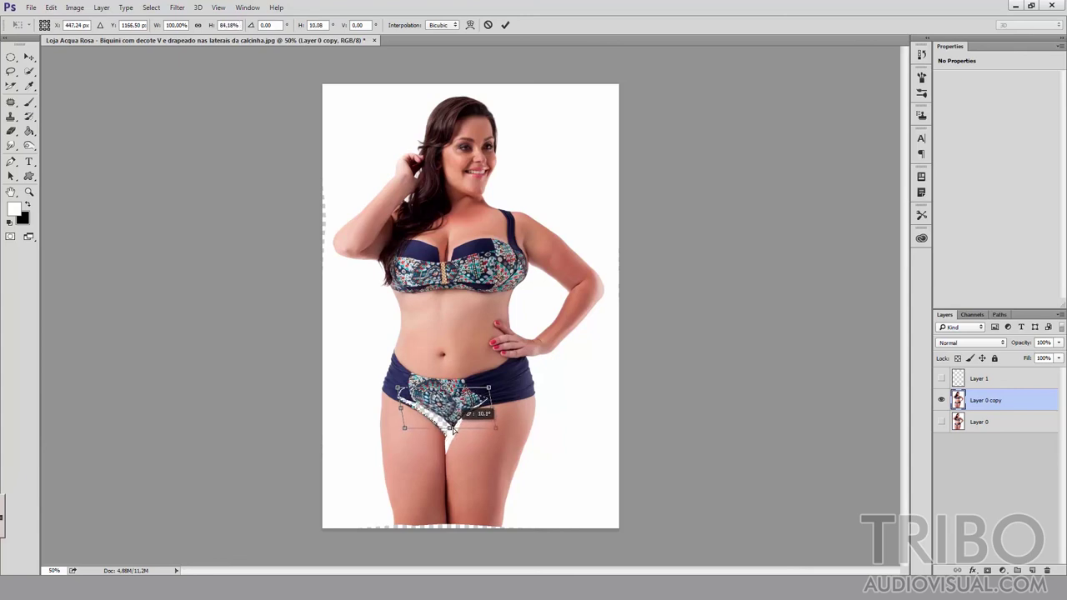
{"action": "key", "text": "Return"}
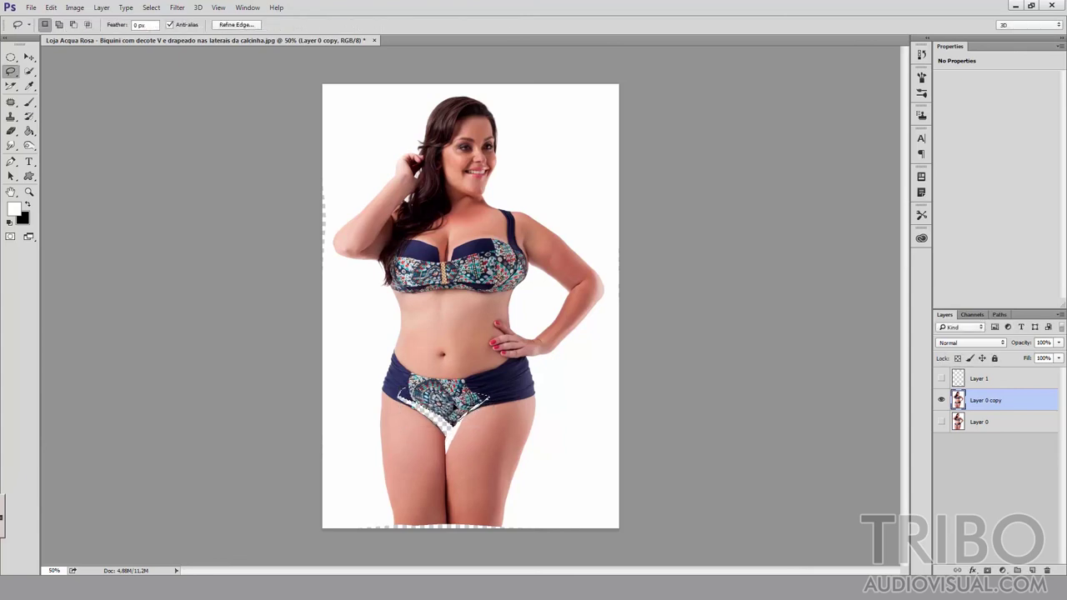
{"action": "key", "text": "ctrl+minus"}
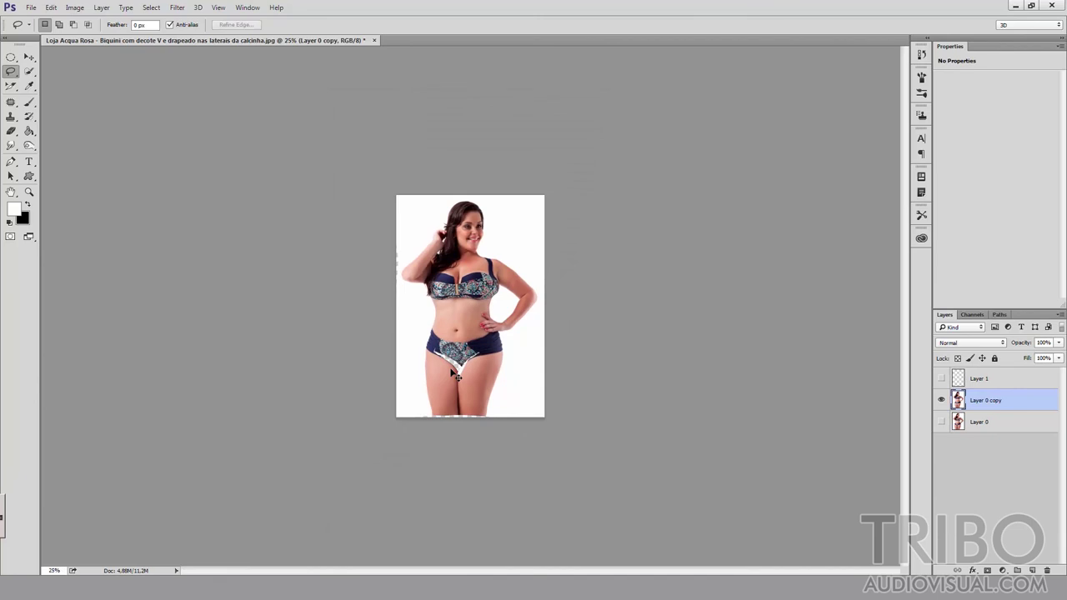
{"action": "key", "text": "ctrl+plus"}
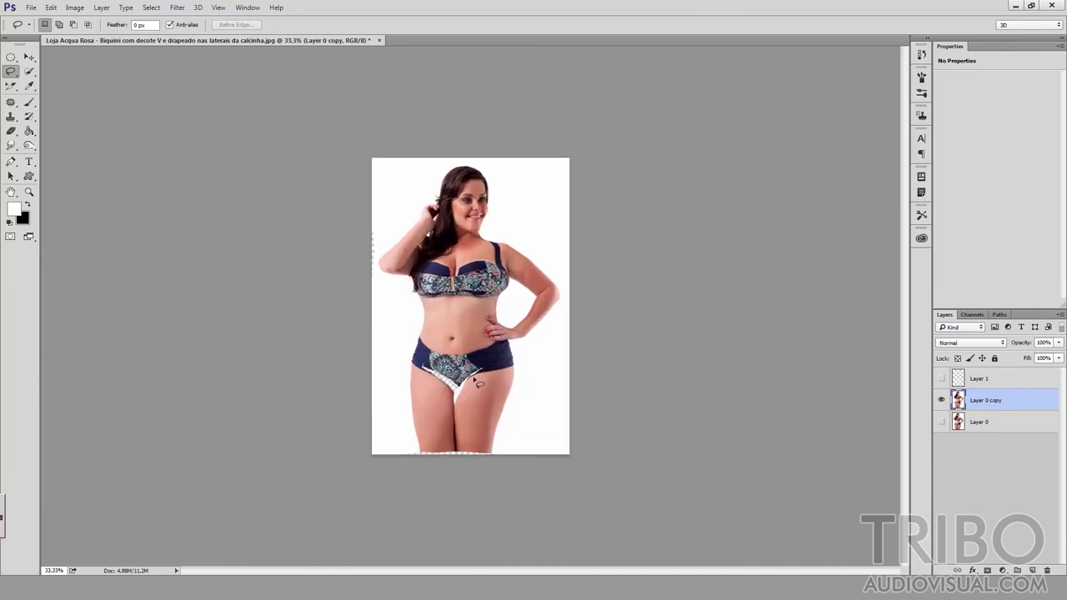
Paint white down both thighs around the bikini bottom with a 250 px brush.
{"action": "left_click_drag", "start_coordinate": [473, 428], "coordinate": [469, 452]}
{"action": "key", "text": "b"}
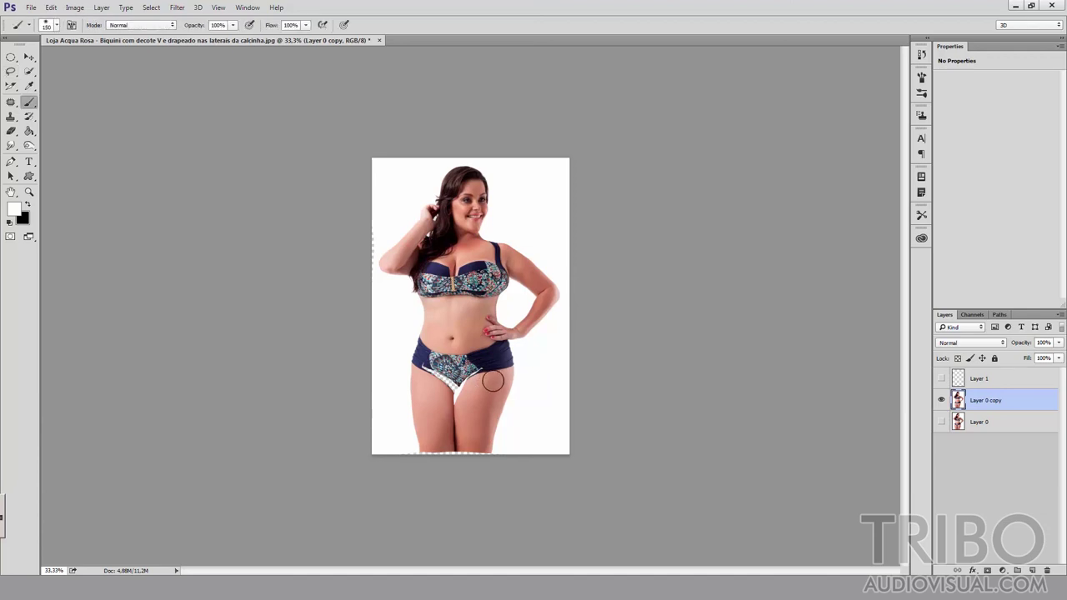
{"action": "key", "text": "bracketright"}
{"action": "key", "text": "bracketright"}
{"action": "key", "text": "bracketright"}
{"action": "left_click_drag", "start_coordinate": [500, 386], "coordinate": [458, 454]}
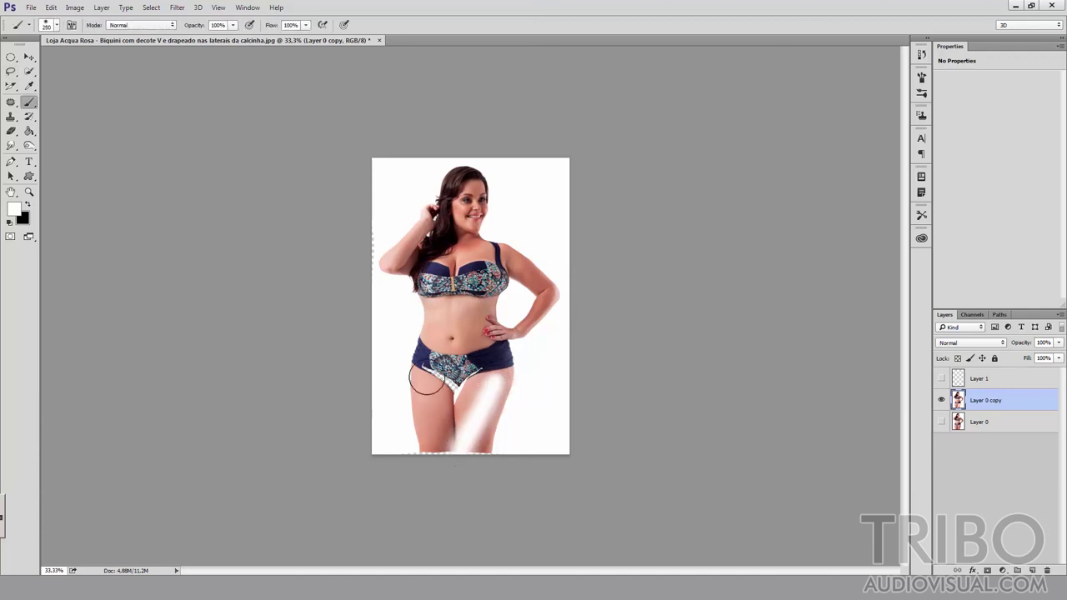
{"action": "left_click_drag", "start_coordinate": [426, 379], "coordinate": [441, 470]}
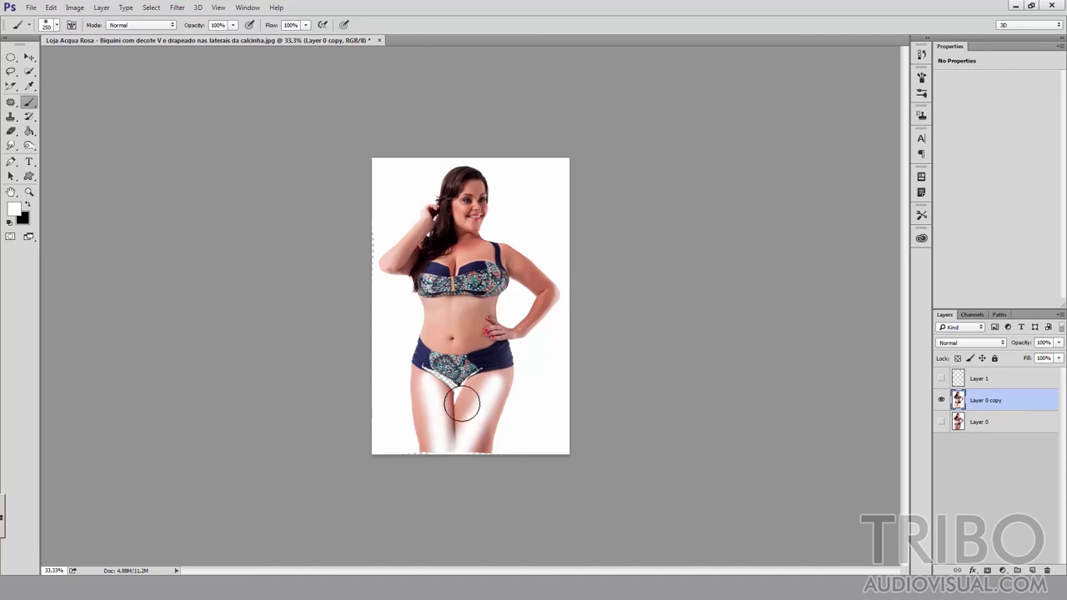
Undo the white thigh strokes, crotch patch and bikini-bottom reshaping.
{"action": "key", "text": "ctrl+alt+z"}
{"action": "key", "text": "ctrl+alt+z"}
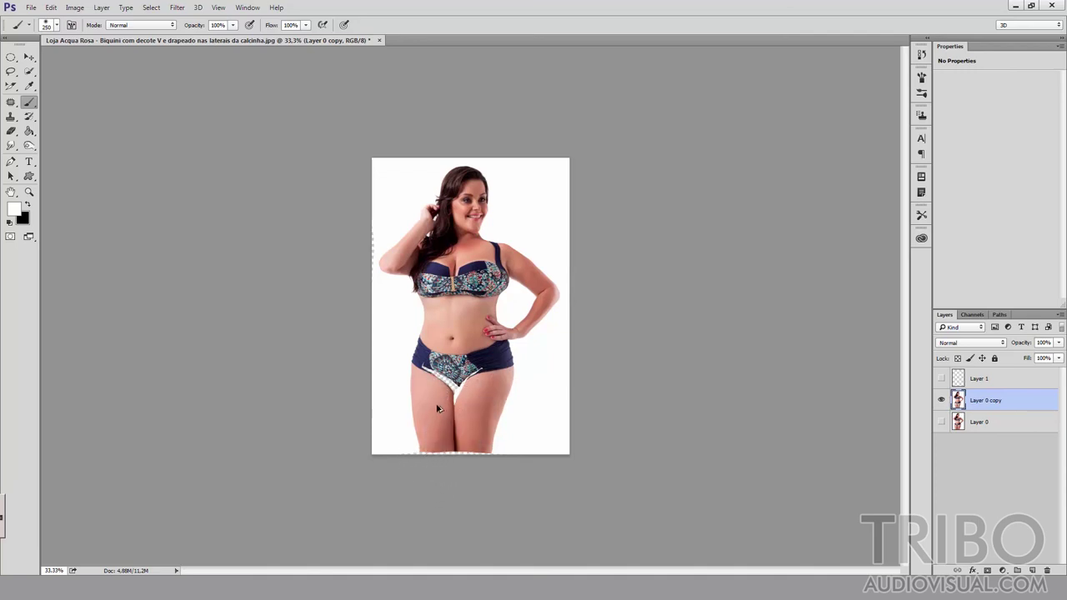
{"action": "key", "text": "ctrl+alt+z"}
{"action": "key", "text": "ctrl+z"}
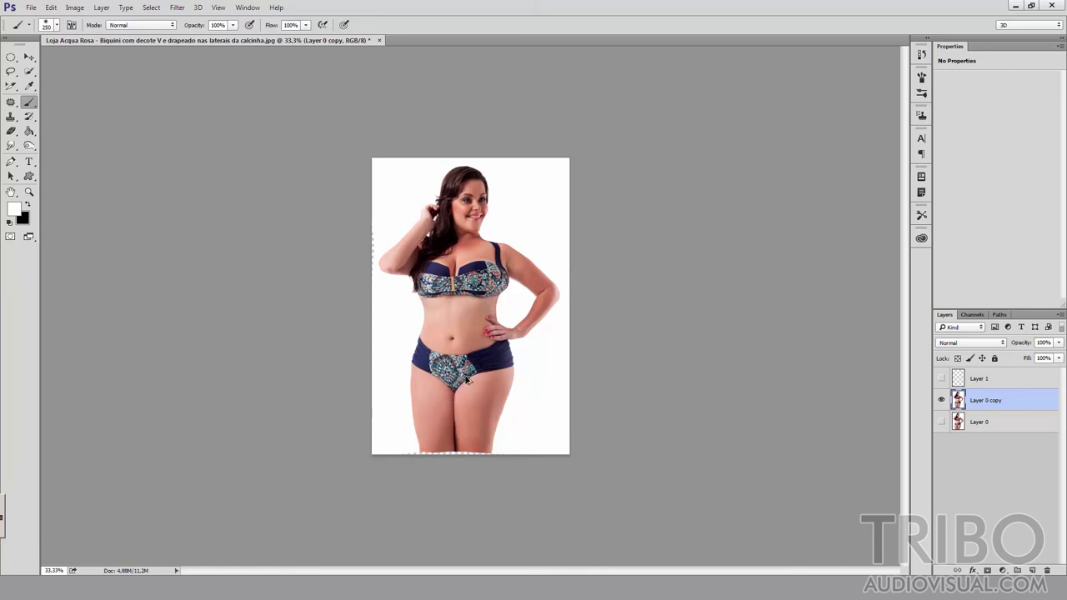
Show Layer 0 and toggle Layer 0 copy on and off for a before/after comparison.
{"action": "left_click", "coordinate": [942, 422]}
{"action": "left_click", "coordinate": [942, 401]}
{"action": "left_click", "coordinate": [942, 401]}
{"action": "left_click", "coordinate": [942, 401]}
{"action": "left_click", "coordinate": [942, 401]}
{"action": "left_click", "coordinate": [942, 401]}
{"action": "left_click", "coordinate": [942, 401]}
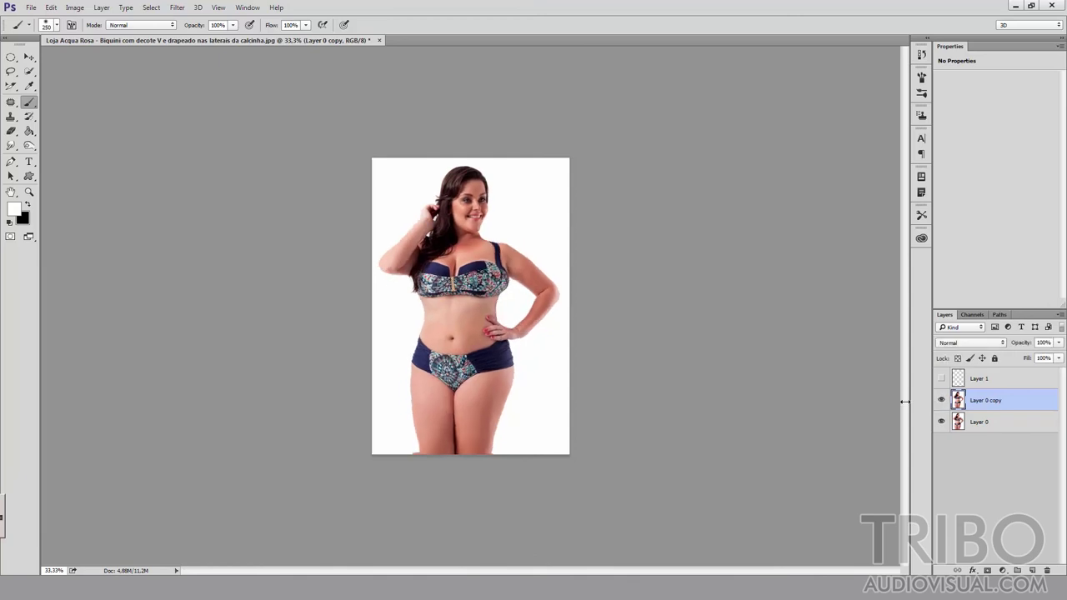